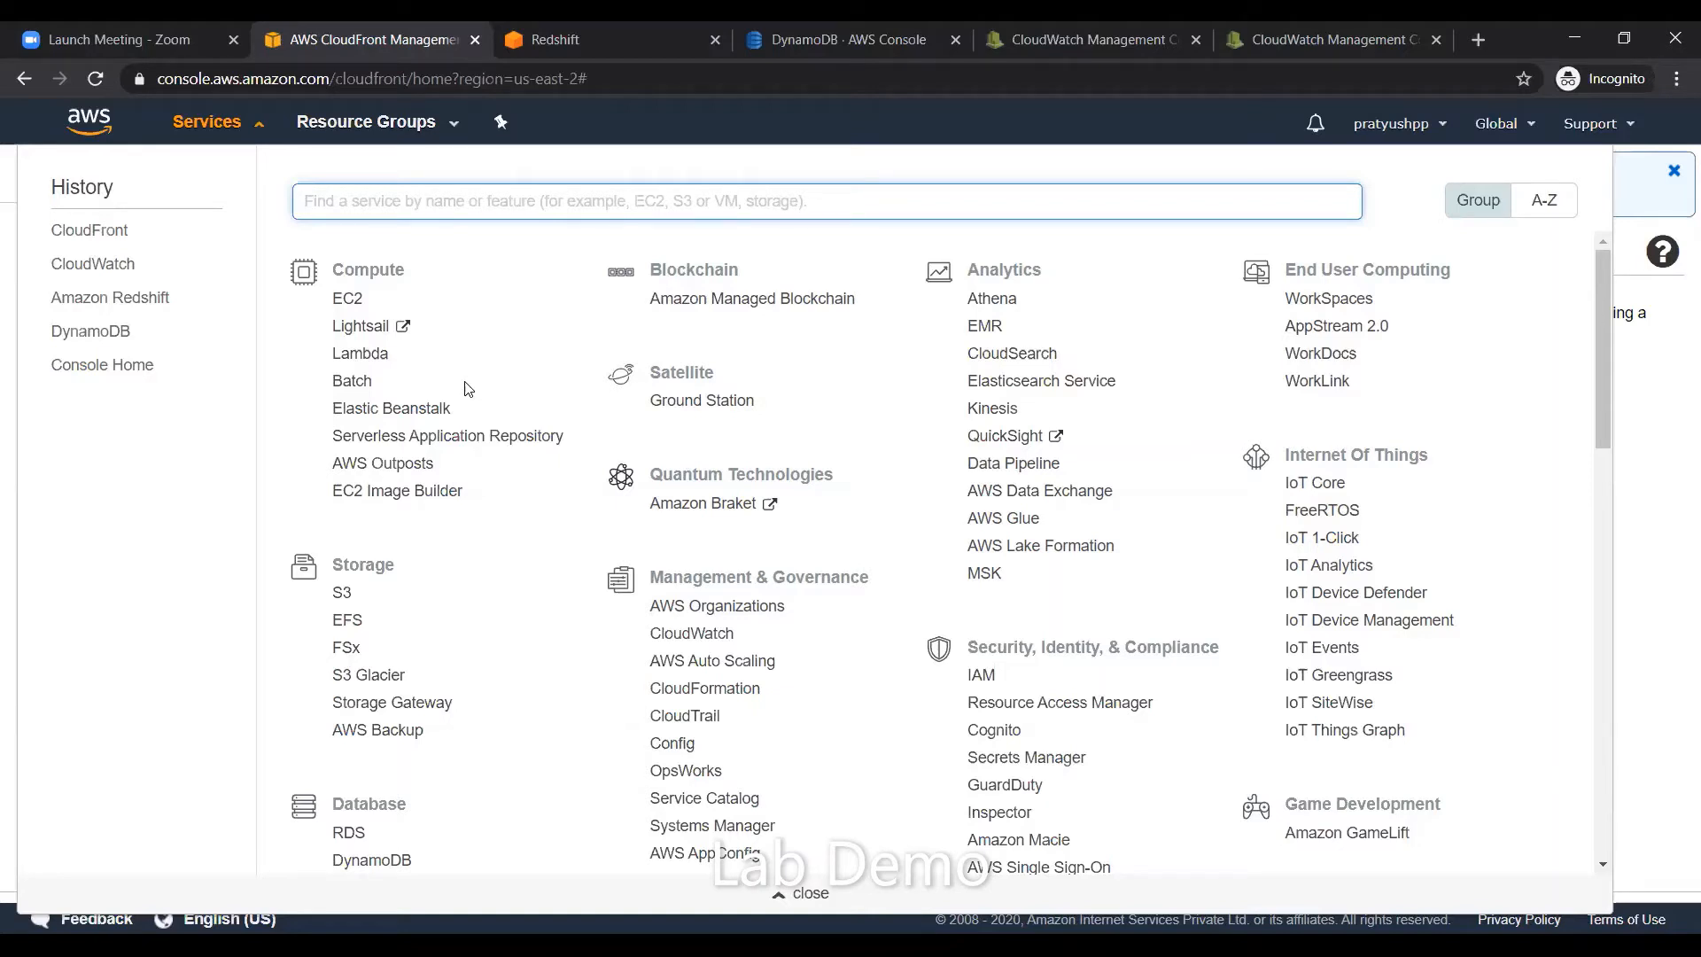
Open the S3 service and close the Redshift, DynamoDB and both CloudWatch browser tabs.
{"action": "type", "text": "s3"}
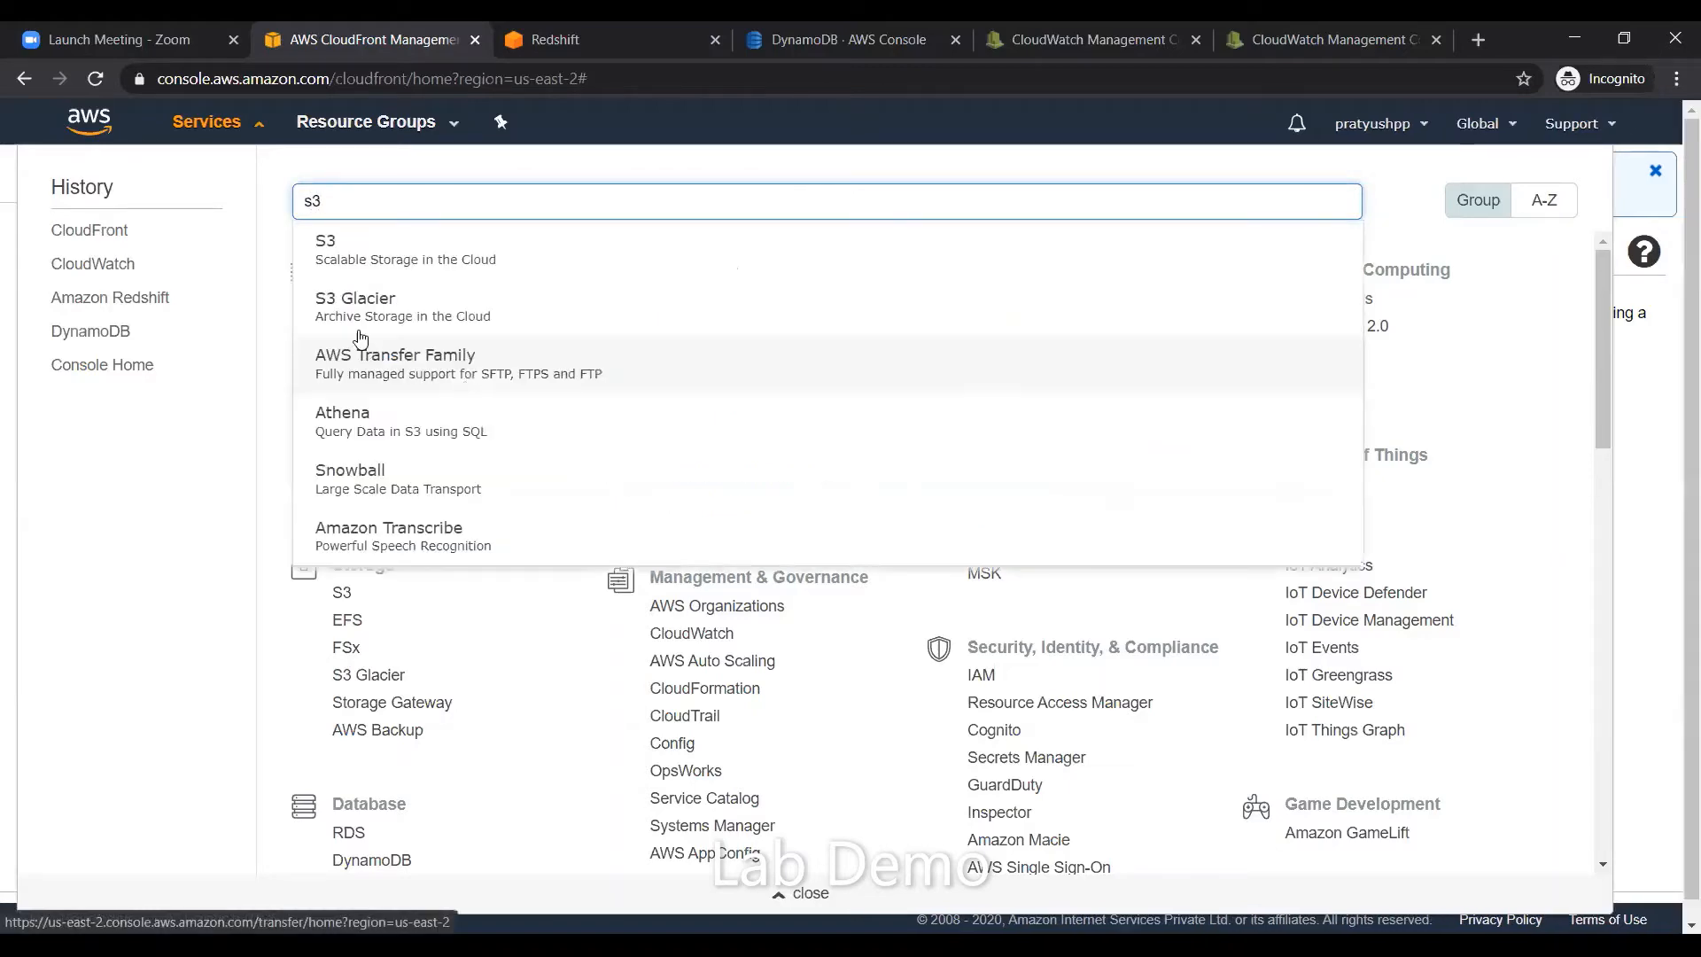
{"action": "left_click", "coordinate": [374, 256]}
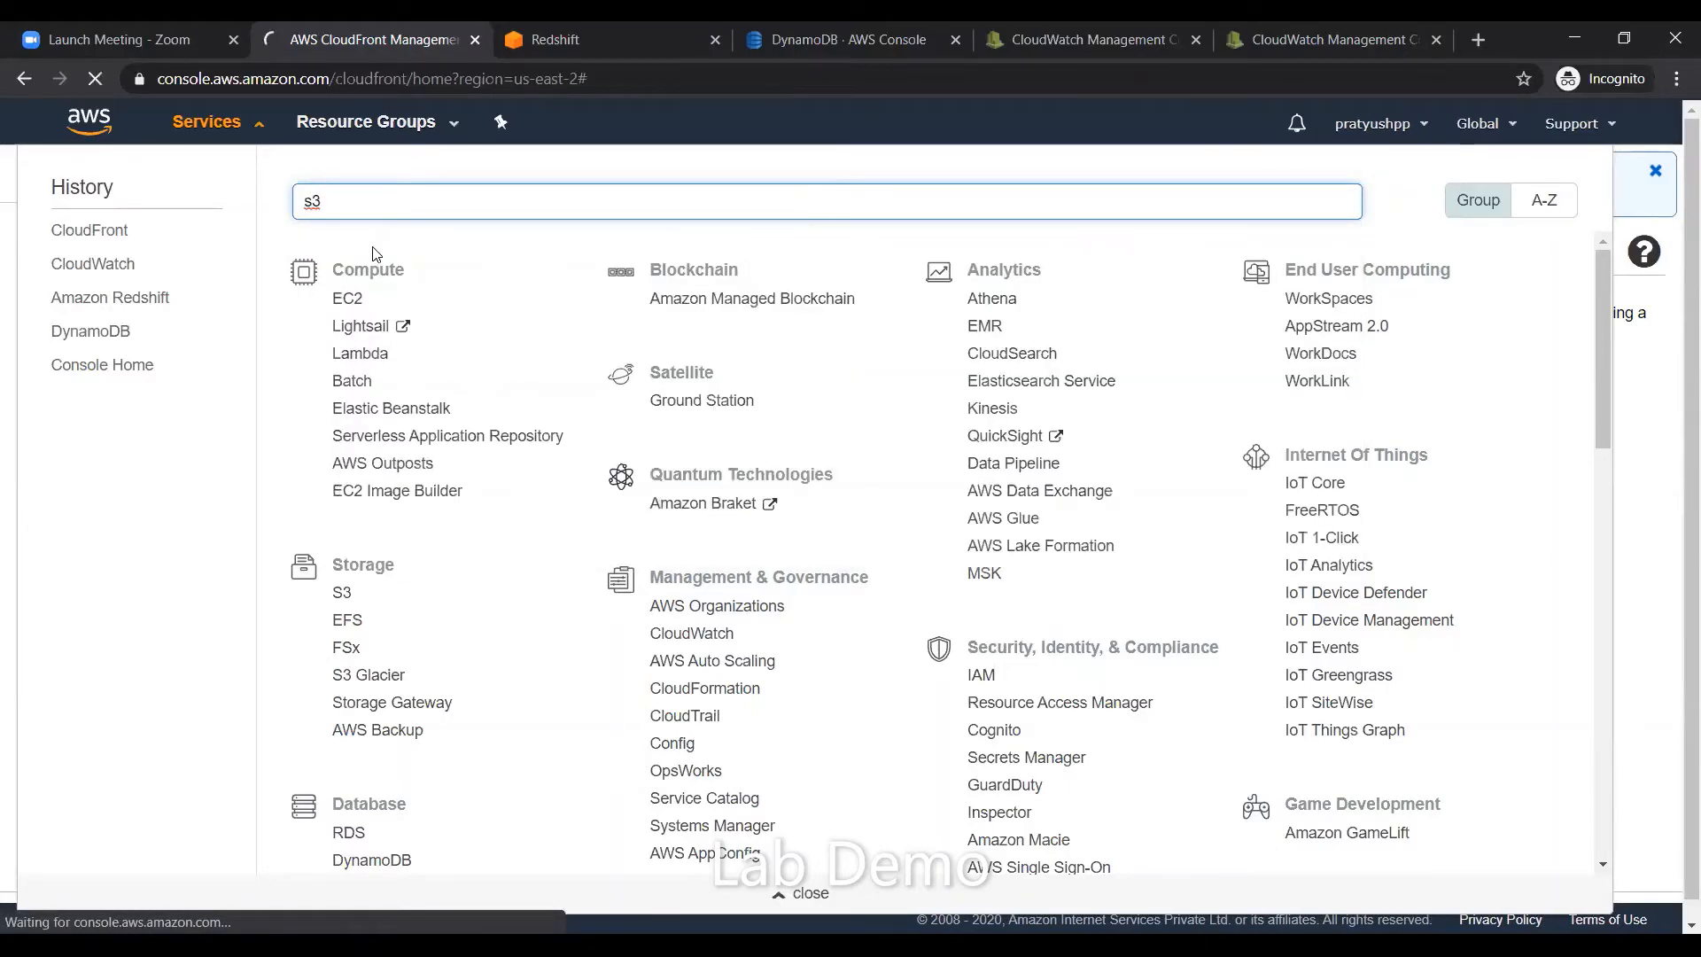
{"action": "left_click", "coordinate": [662, 62]}
{"action": "key", "text": "ctrl+w"}
{"action": "key", "text": "ctrl+w"}
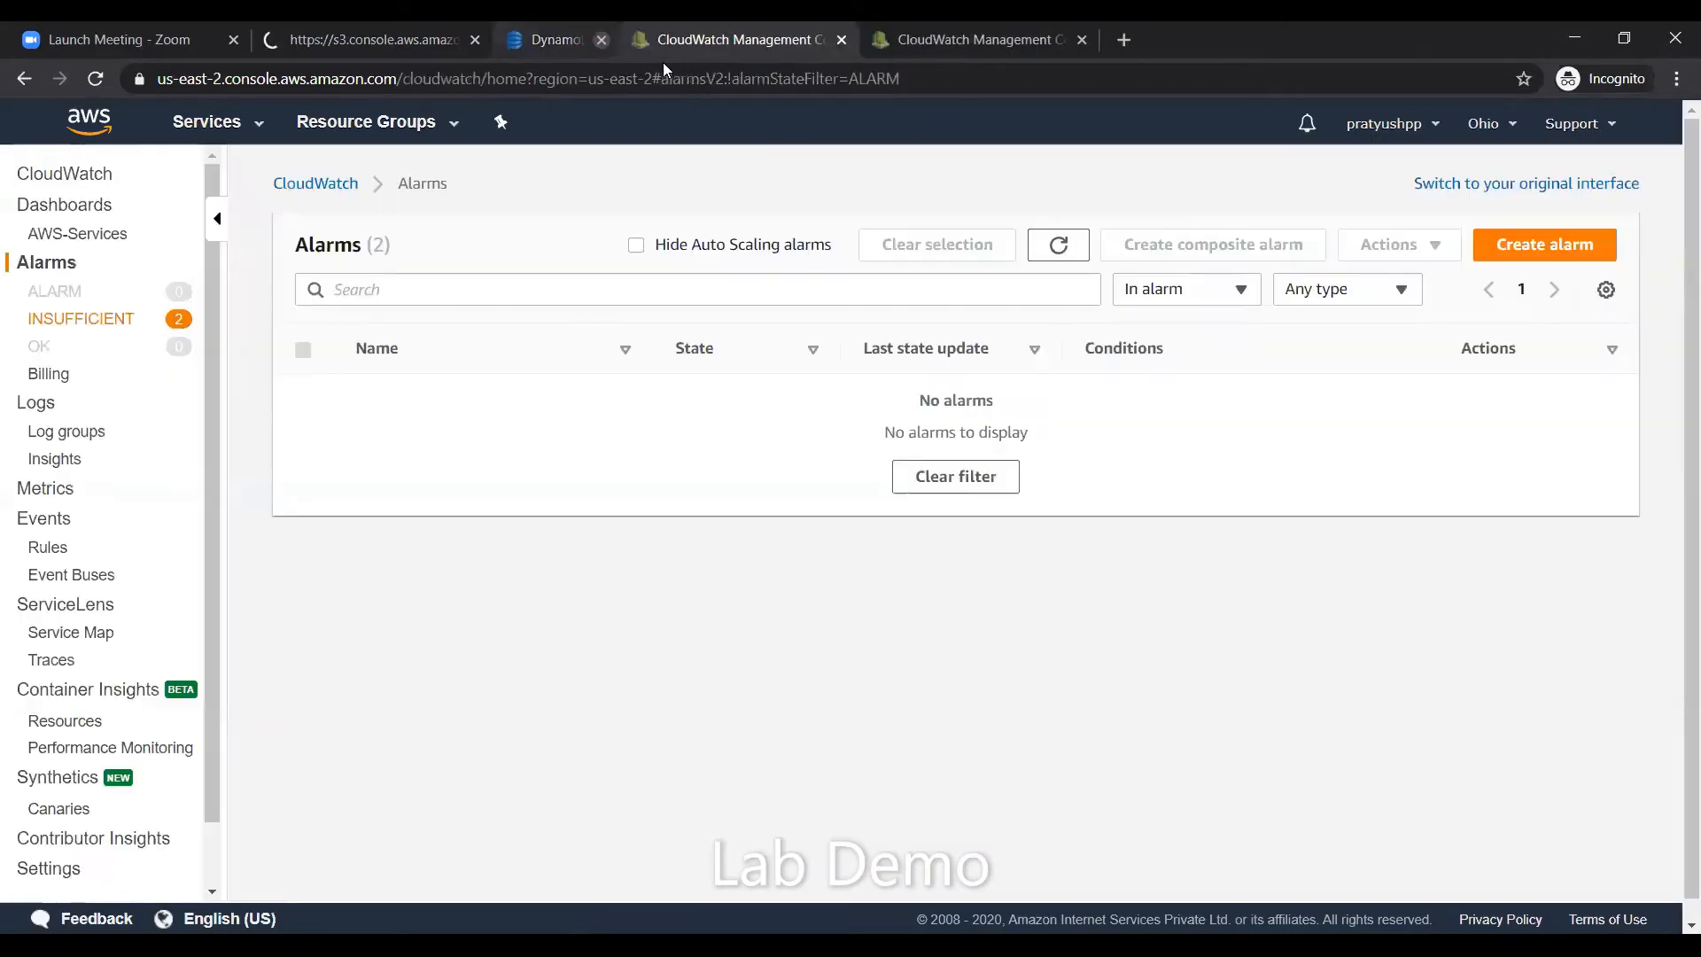
{"action": "key", "text": "ctrl+w"}
{"action": "key", "text": "ctrl+w"}
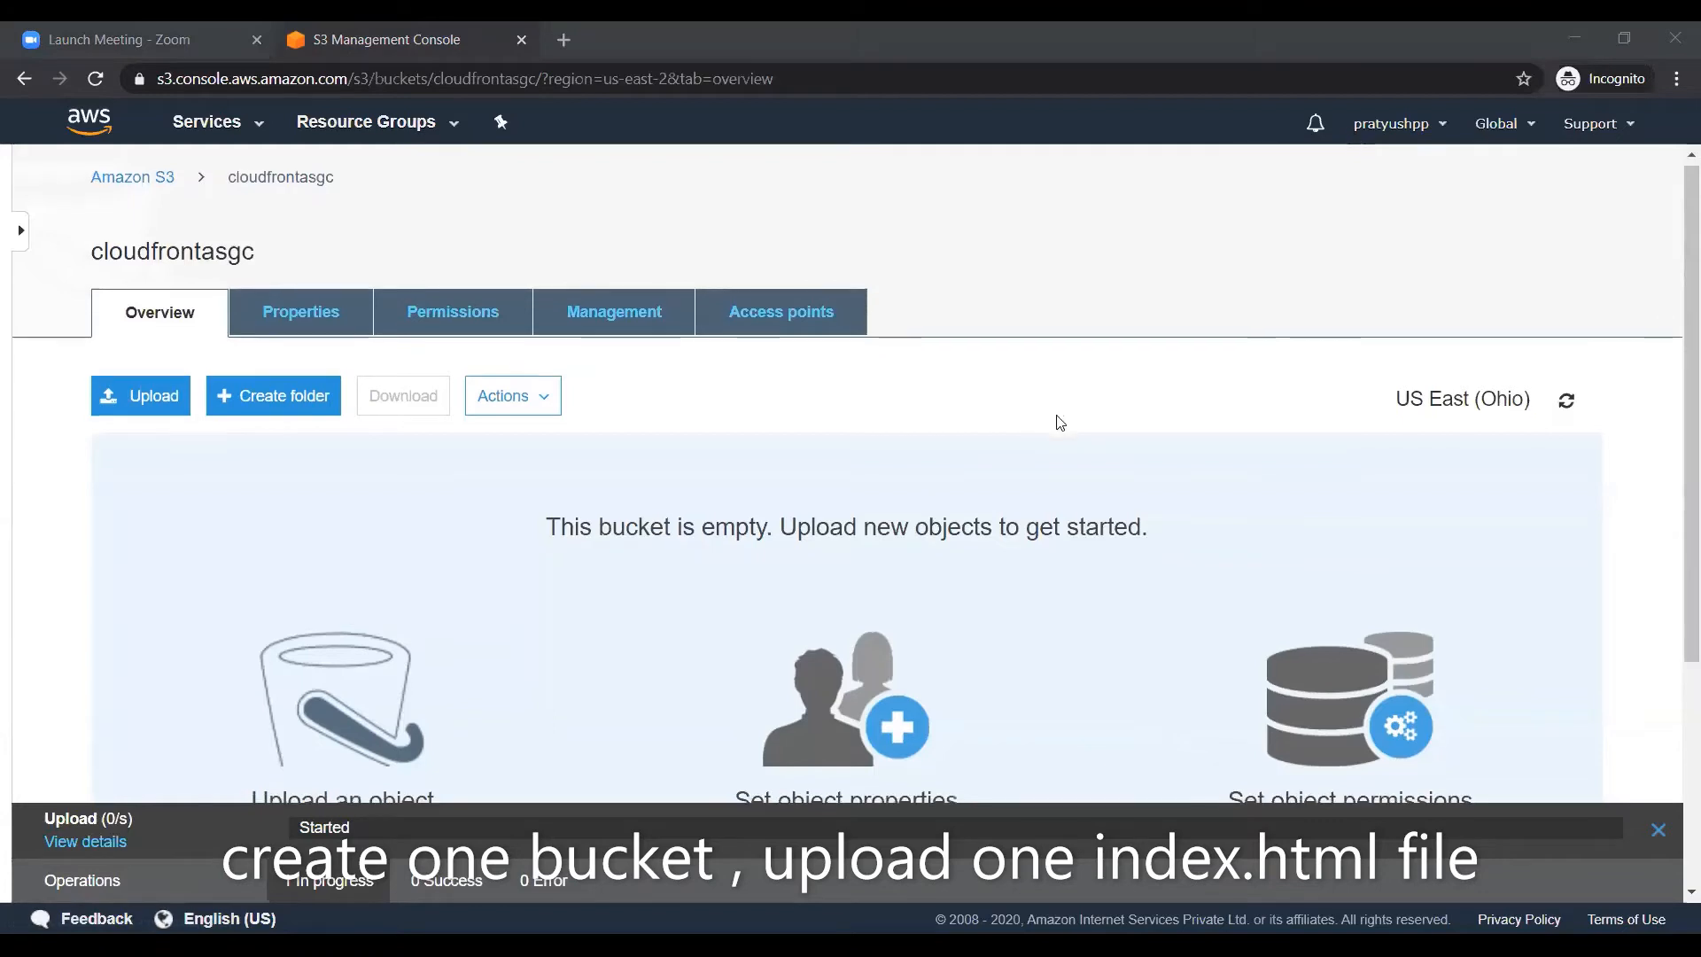
Open the CloudFront console in a separate browser tab from the cloudfrontasgc bucket and start creating a distribution.
{"action": "scroll", "coordinate": [1068, 405], "scroll_direction": "down", "scroll_amount": 4}
{"action": "scroll", "coordinate": [1068, 405], "scroll_direction": "up", "scroll_amount": 3}
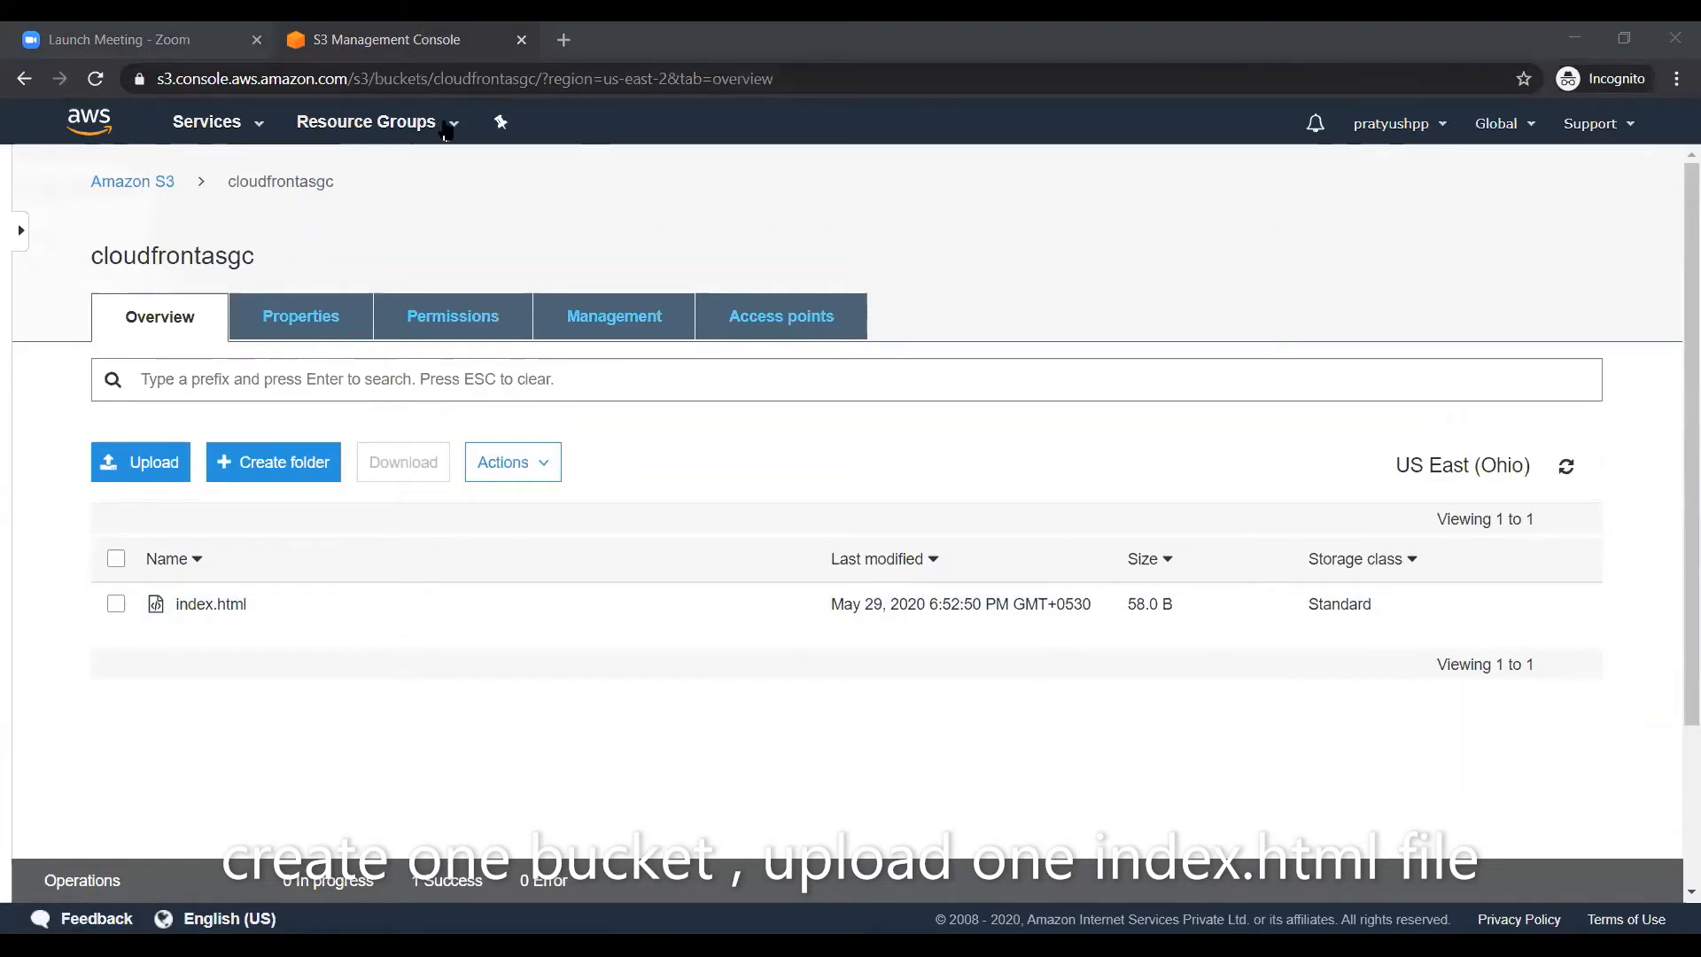
{"action": "middle_click", "coordinate": [197, 130]}
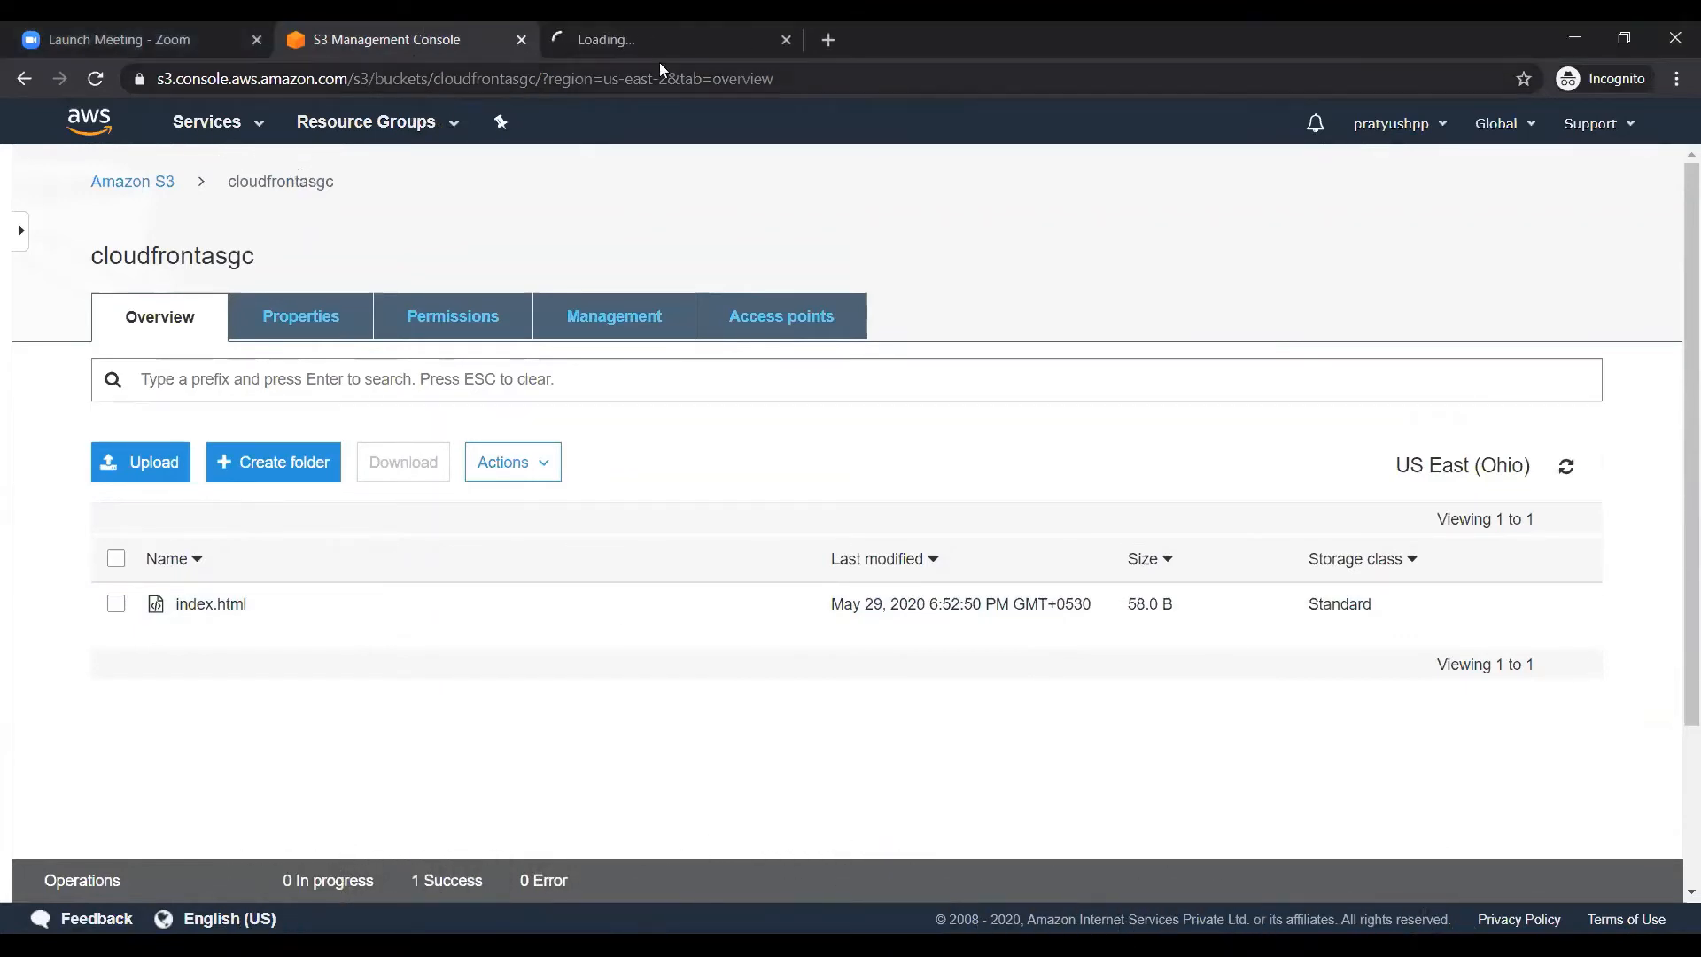
{"action": "left_click", "coordinate": [659, 57]}
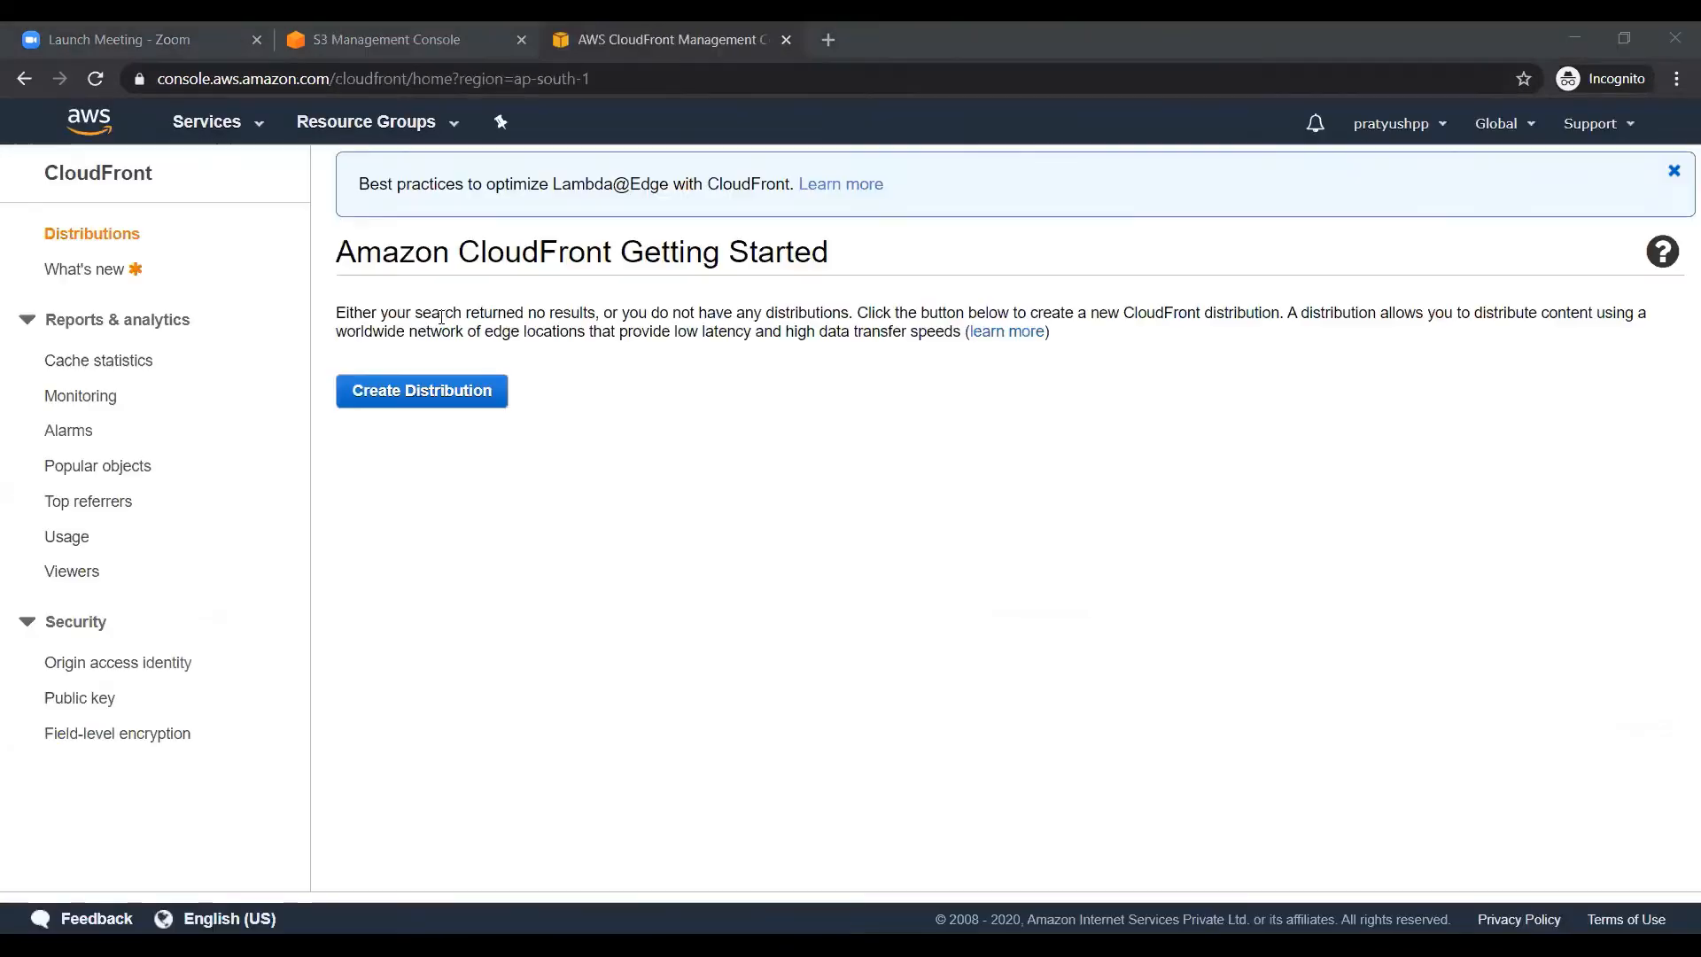
{"action": "triple_click", "coordinate": [445, 316]}
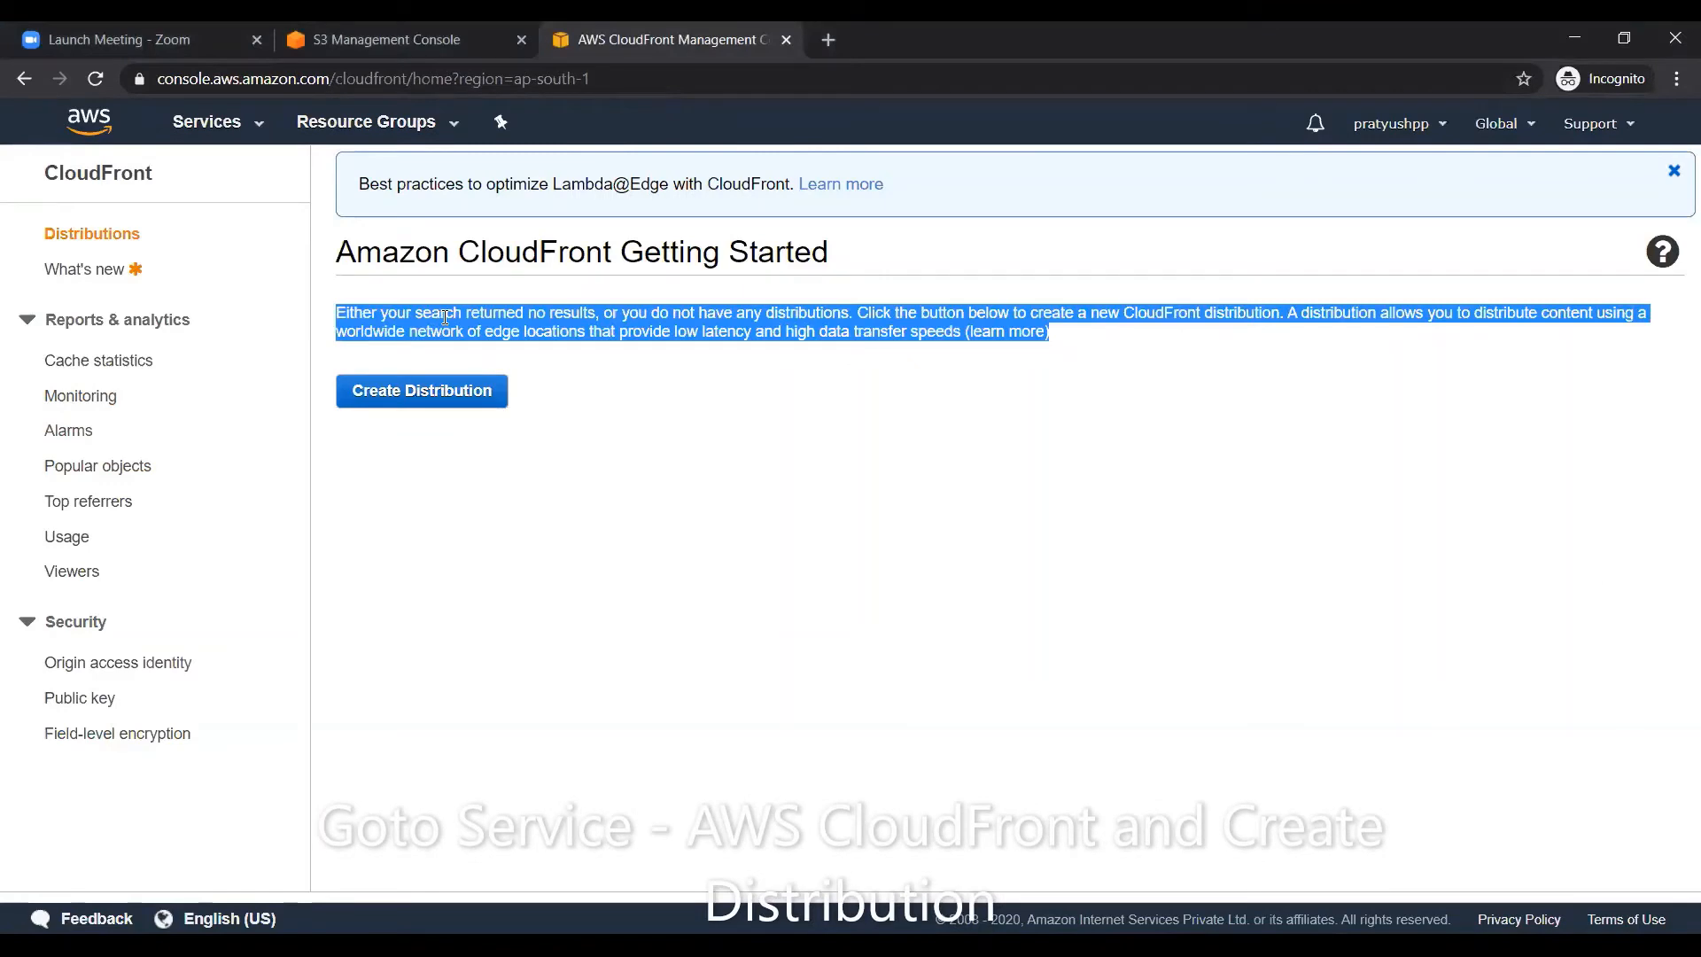
{"action": "triple_click", "coordinate": [448, 317]}
{"action": "left_click", "coordinate": [636, 387]}
{"action": "left_click", "coordinate": [418, 390]}
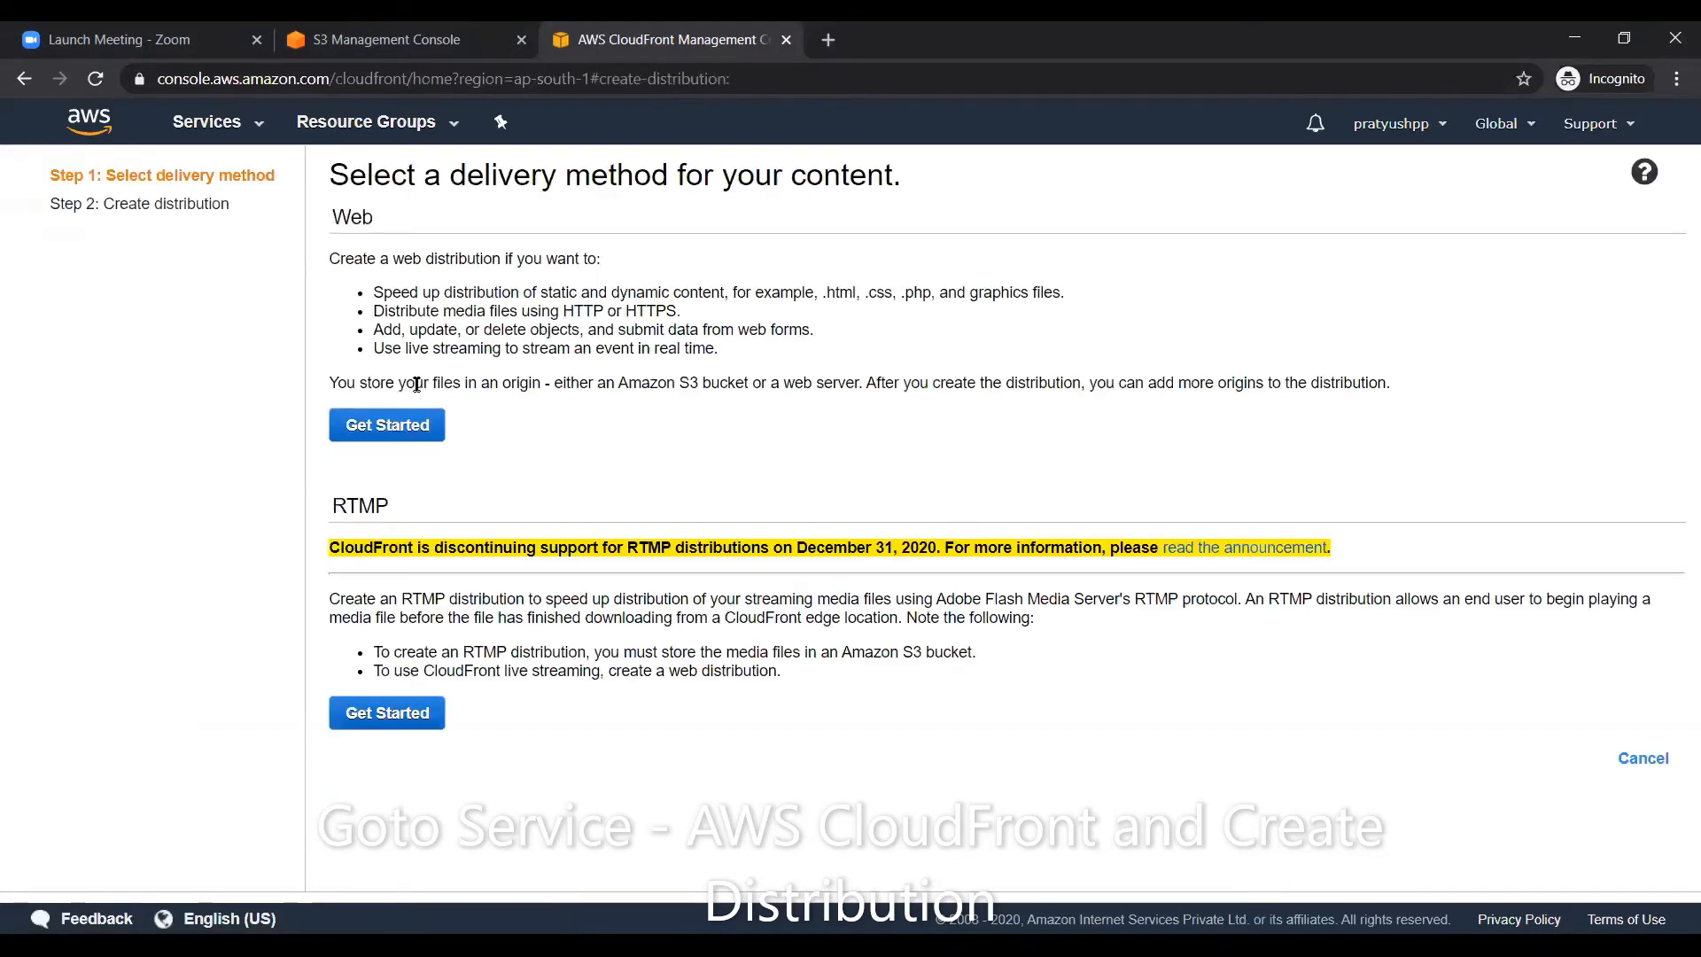
Examine the descriptions of the Web and RTMP delivery methods, including the RTMP support notice.
{"action": "triple_click", "coordinate": [470, 330]}
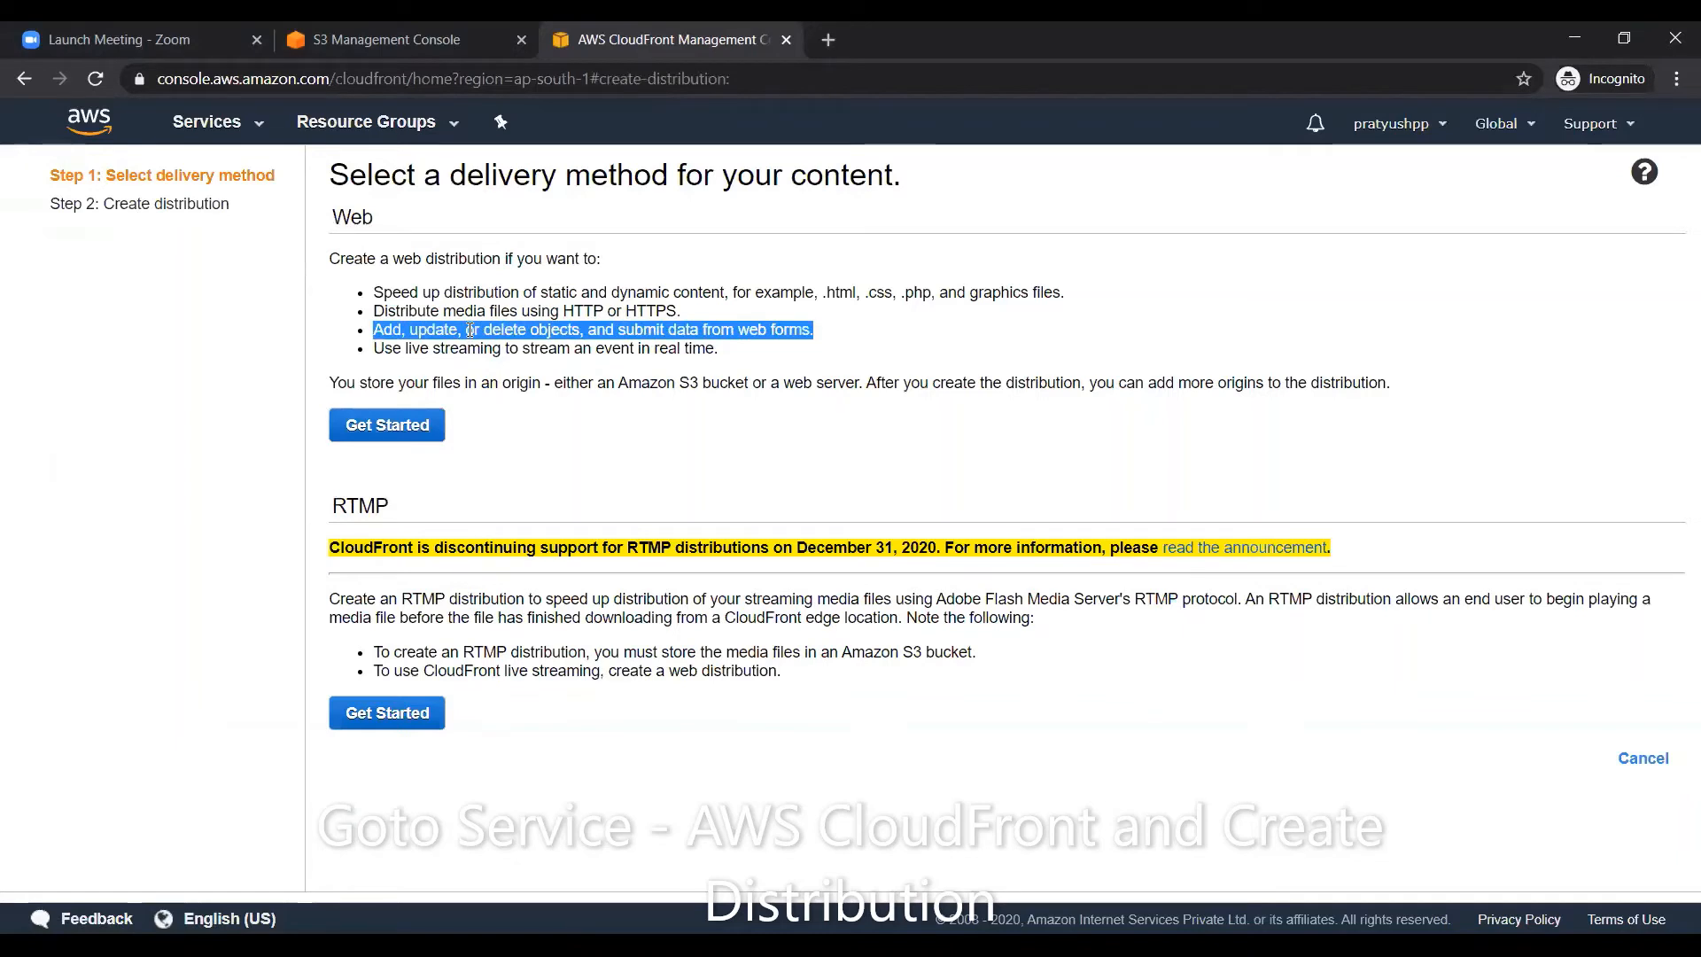
{"action": "double_click", "coordinate": [504, 310]}
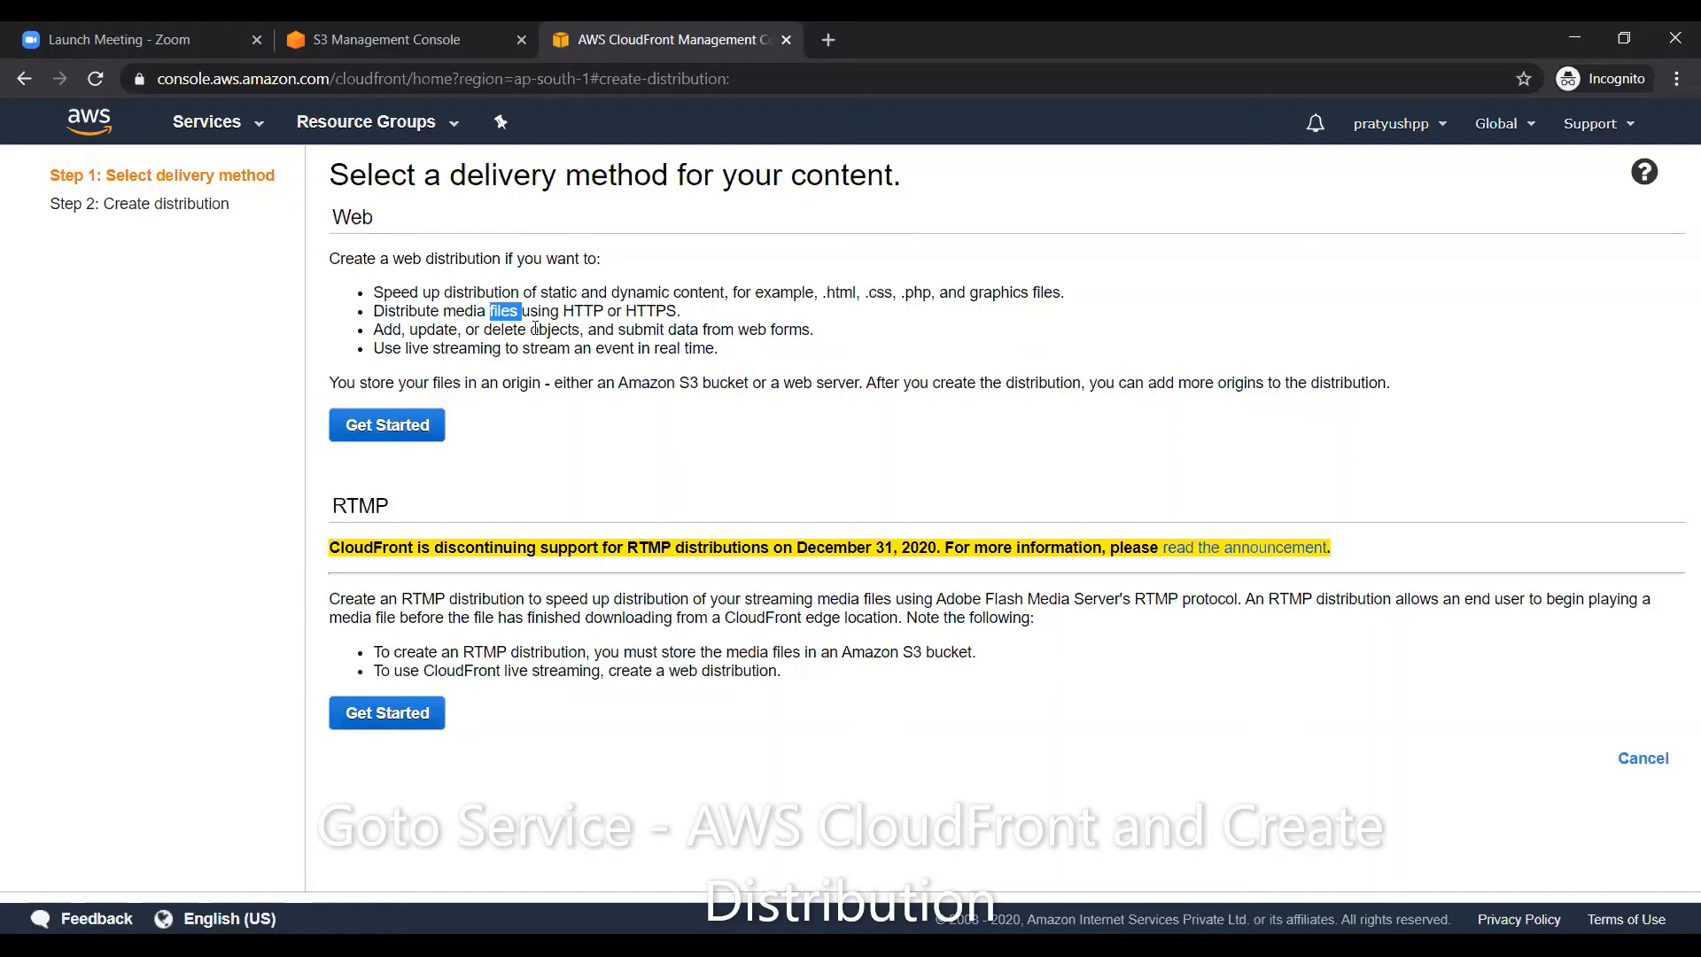
{"action": "double_click", "coordinate": [396, 548]}
{"action": "triple_click", "coordinate": [396, 547]}
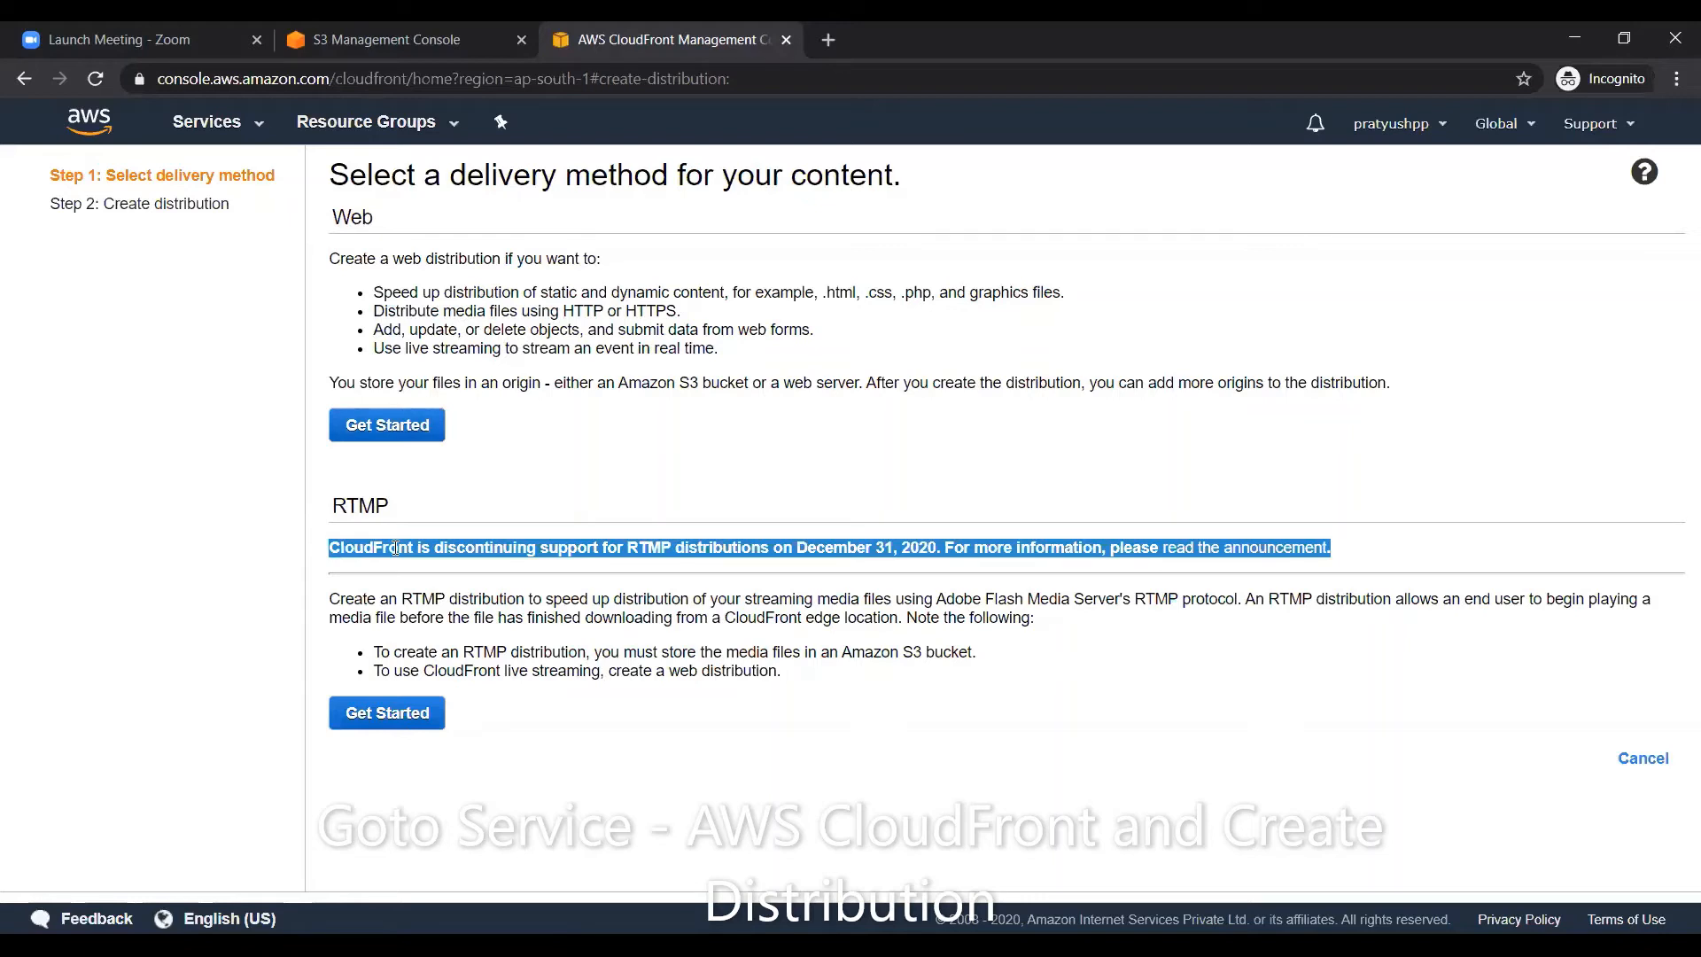
{"action": "left_click", "coordinate": [993, 551]}
{"action": "triple_click", "coordinate": [992, 553]}
{"action": "triple_click", "coordinate": [699, 618]}
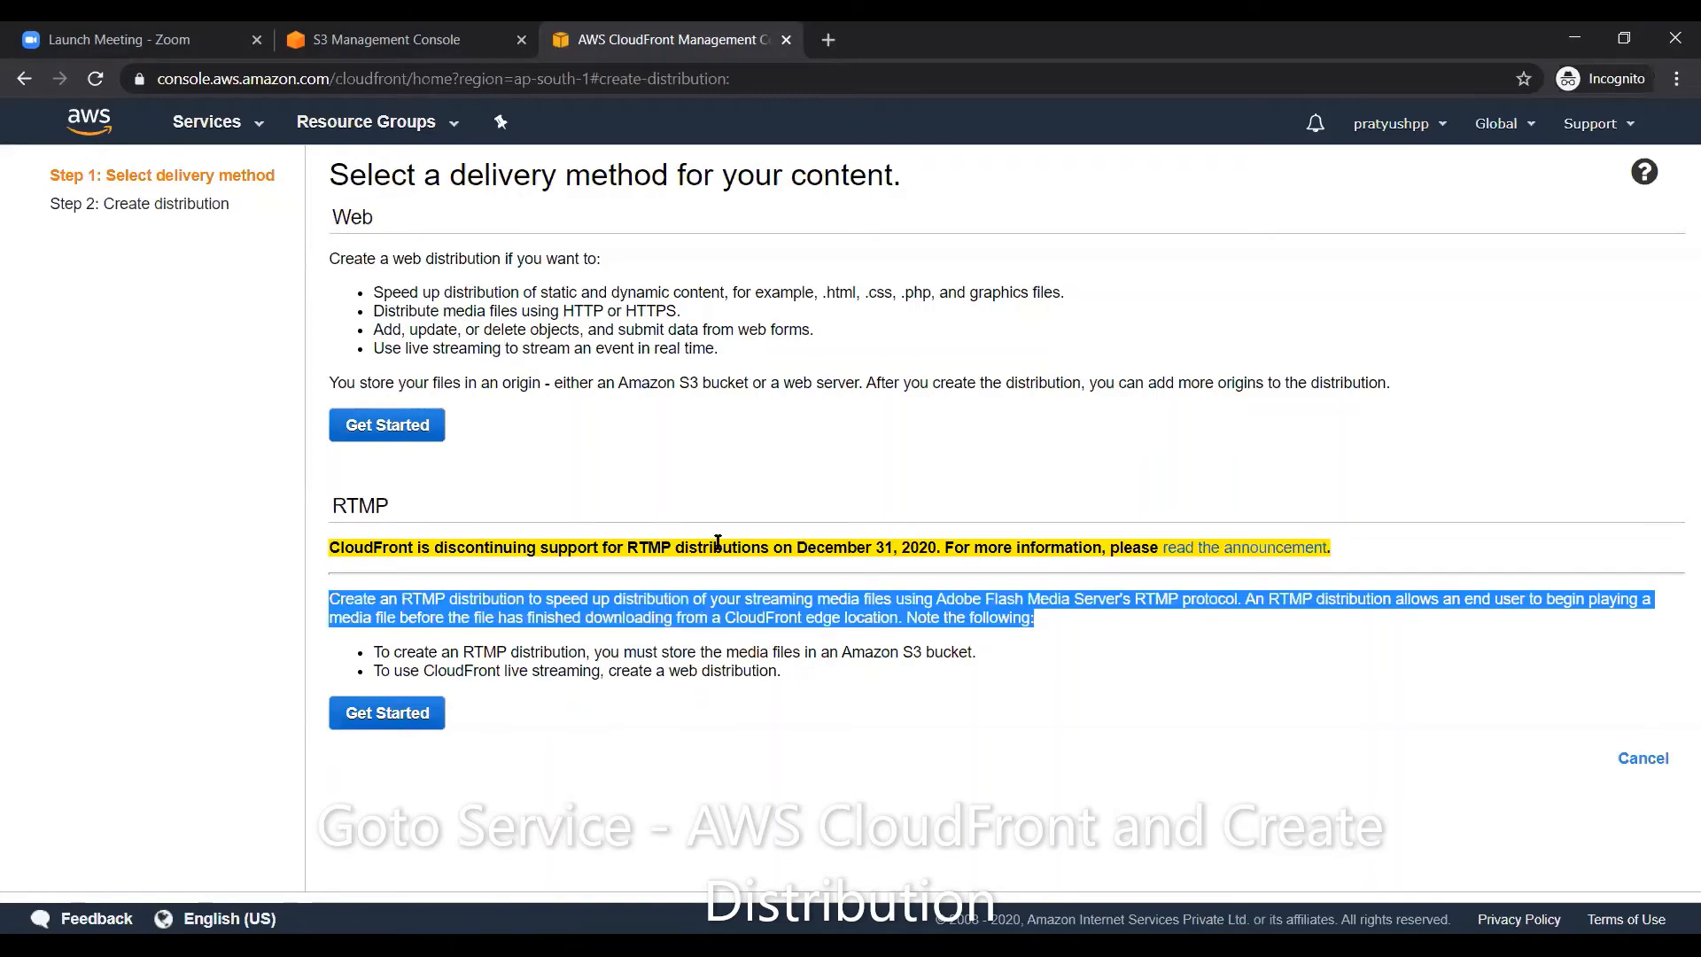
{"action": "left_click", "coordinate": [597, 418]}
{"action": "triple_click", "coordinate": [380, 258]}
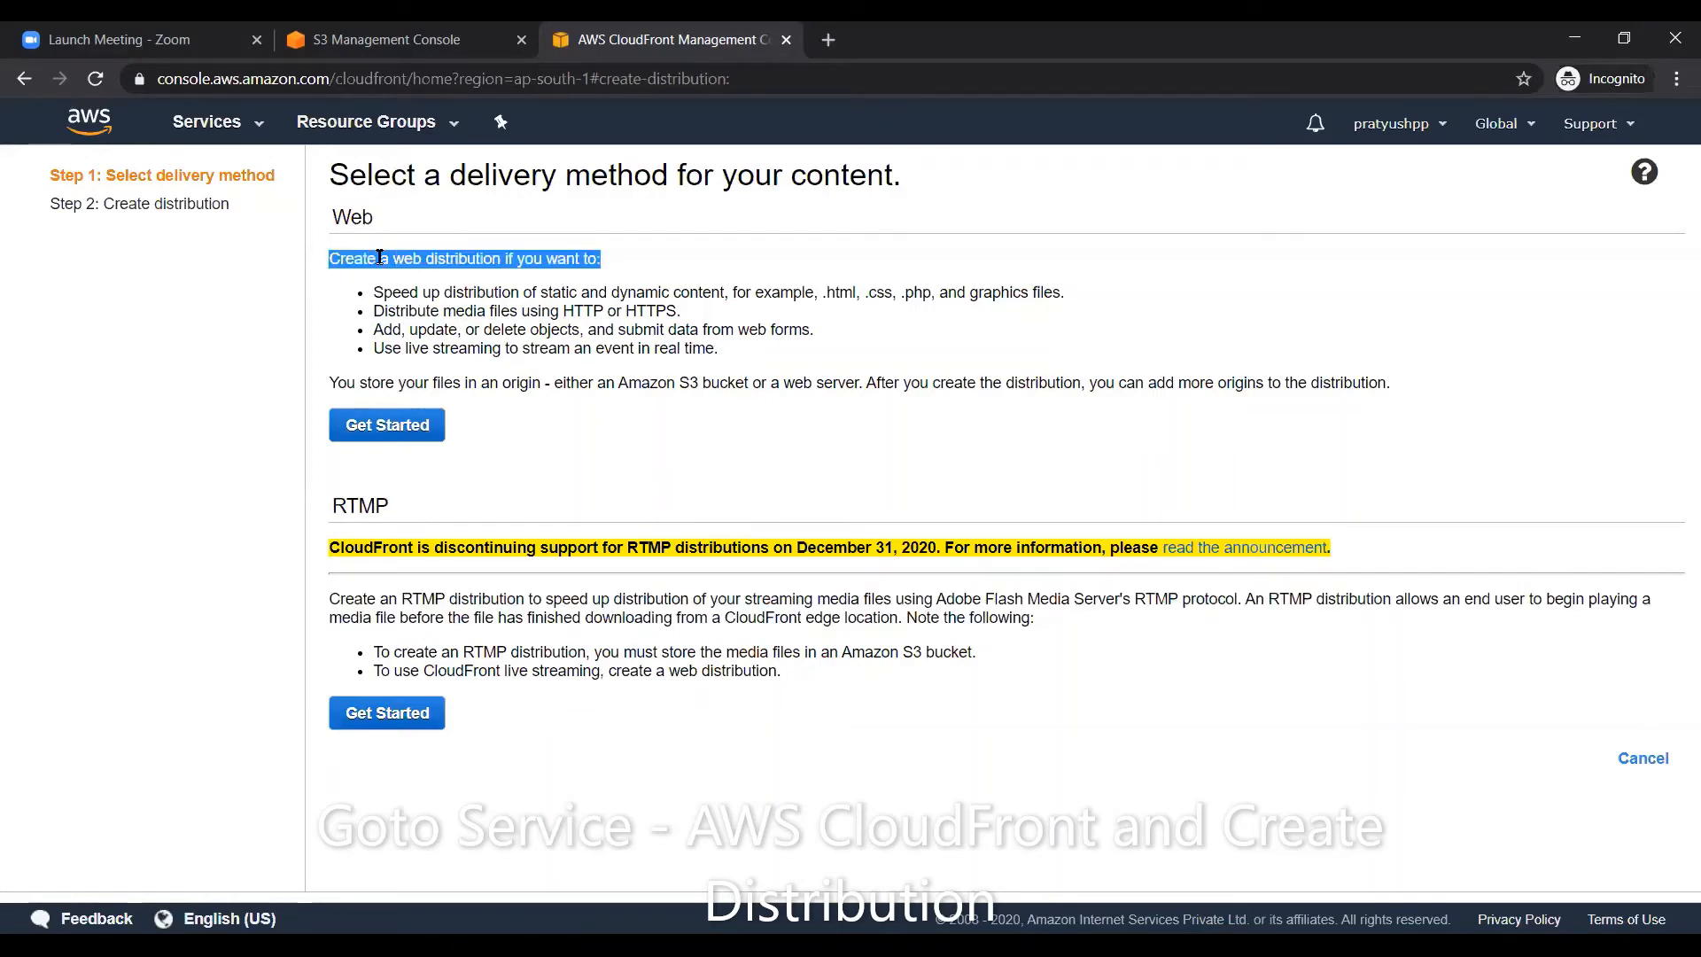
Choose the Web delivery method and set the origin domain name to cloudfrontasgc.s3.amazonaws.com.
{"action": "left_click", "coordinate": [388, 410]}
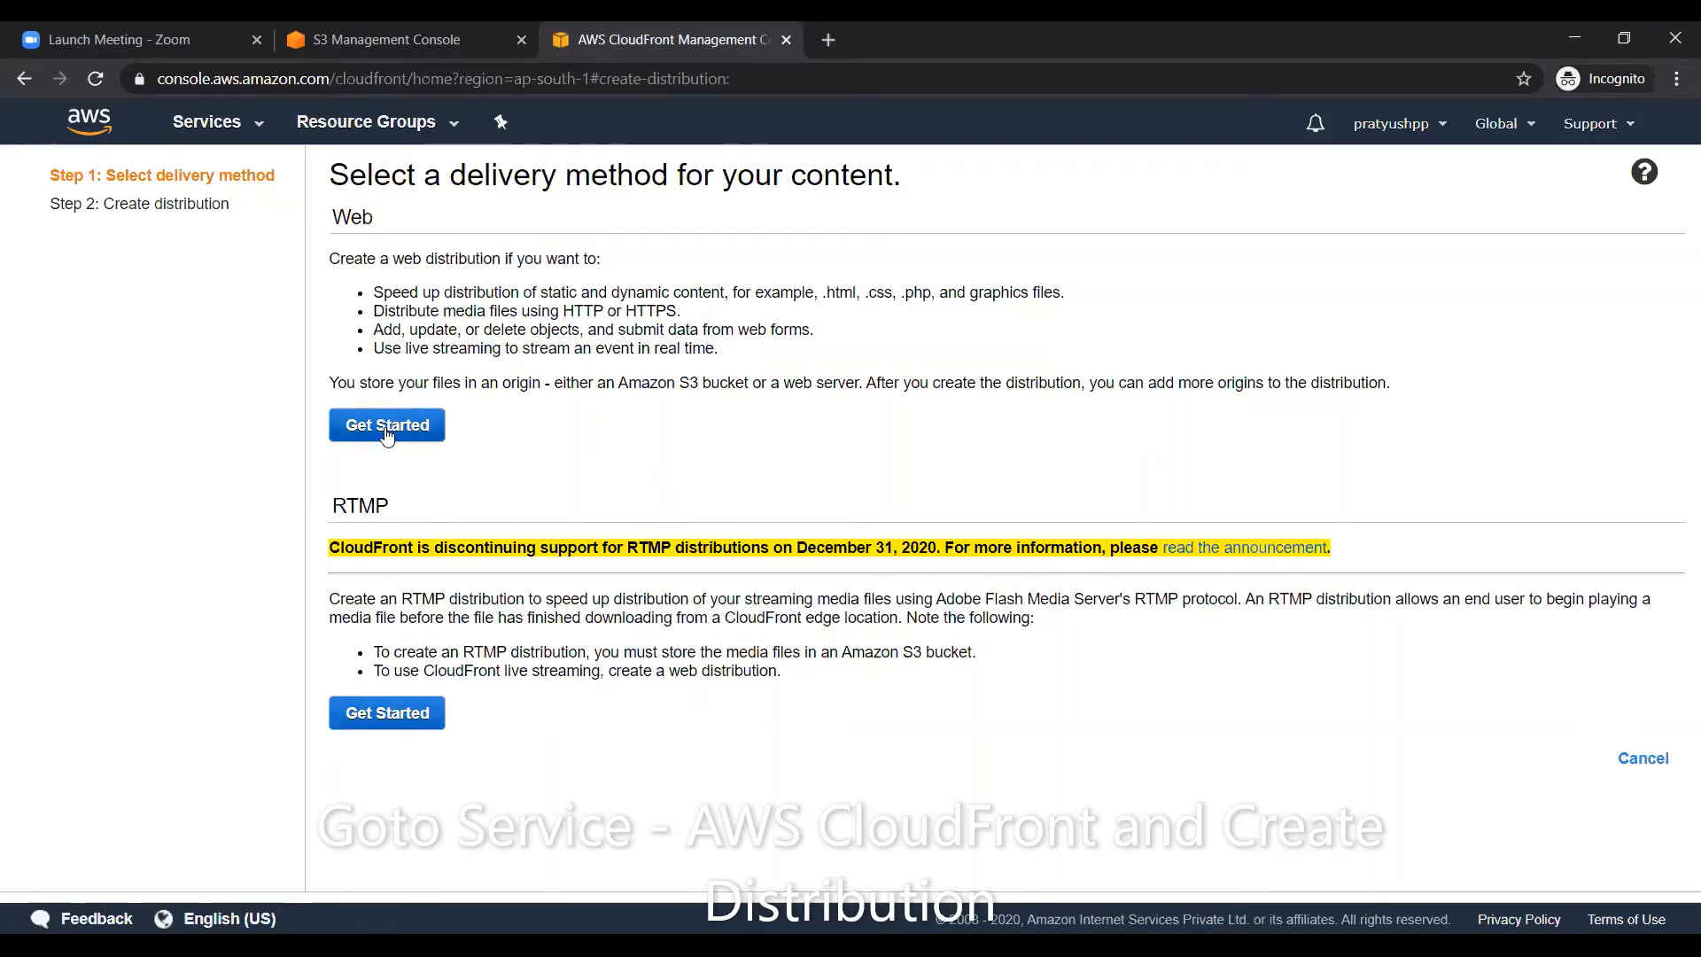
{"action": "left_click", "coordinate": [387, 428]}
{"action": "left_click", "coordinate": [753, 264]}
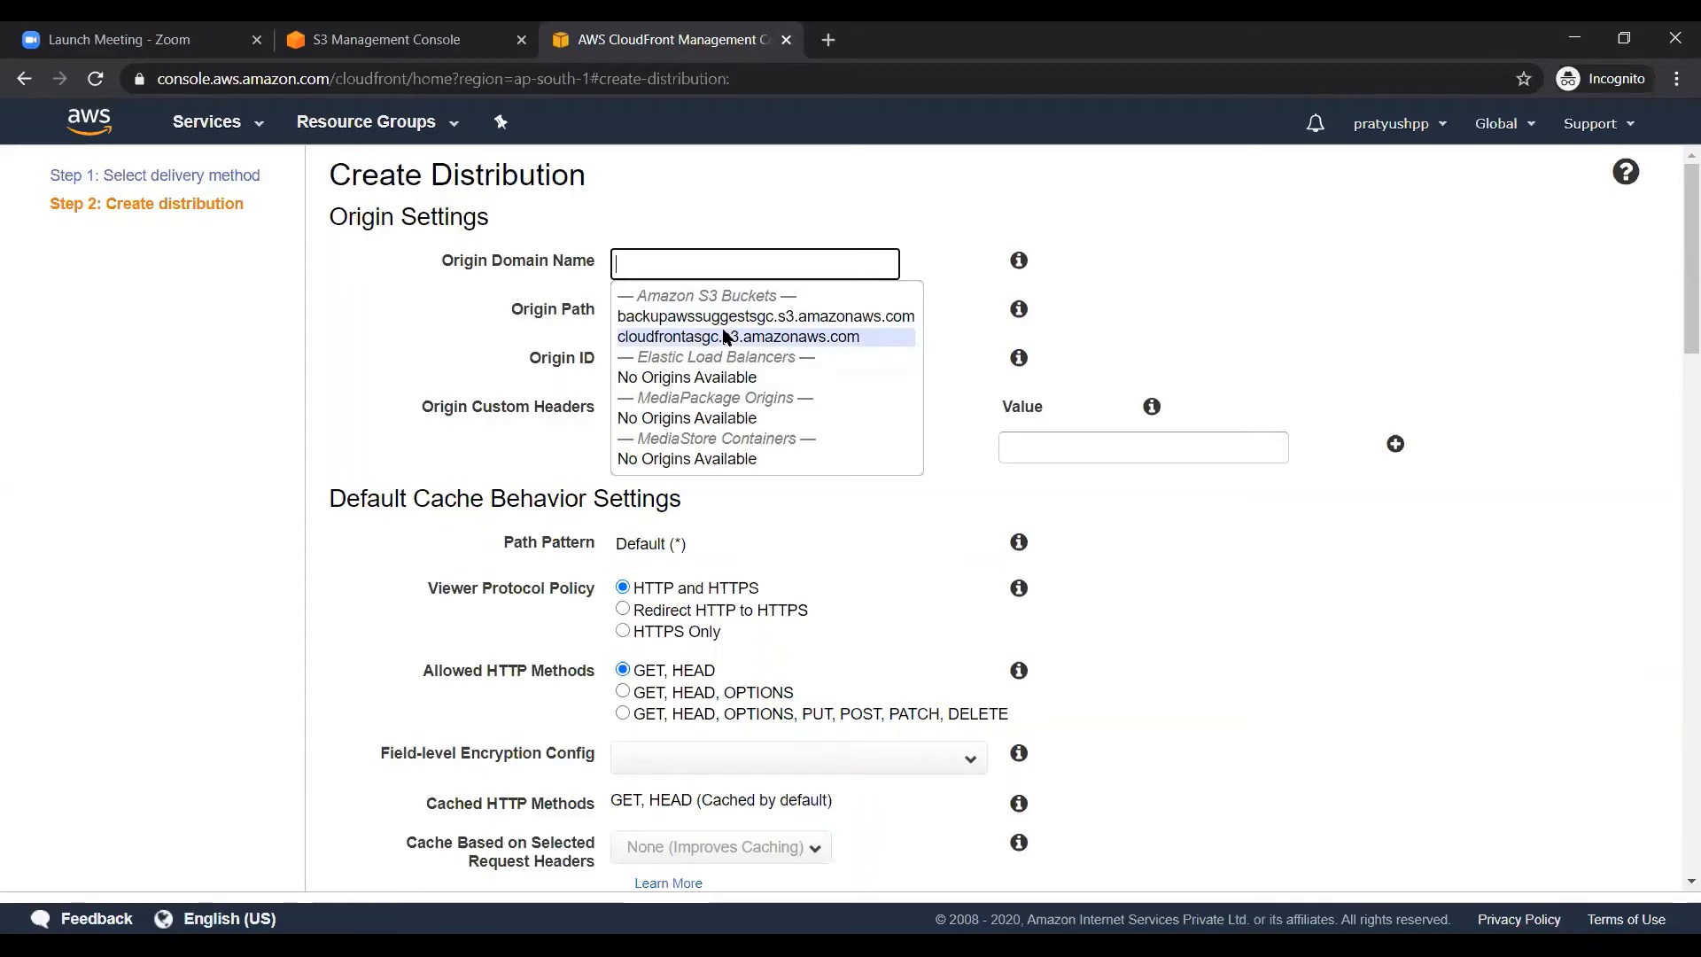
{"action": "left_click", "coordinate": [723, 337]}
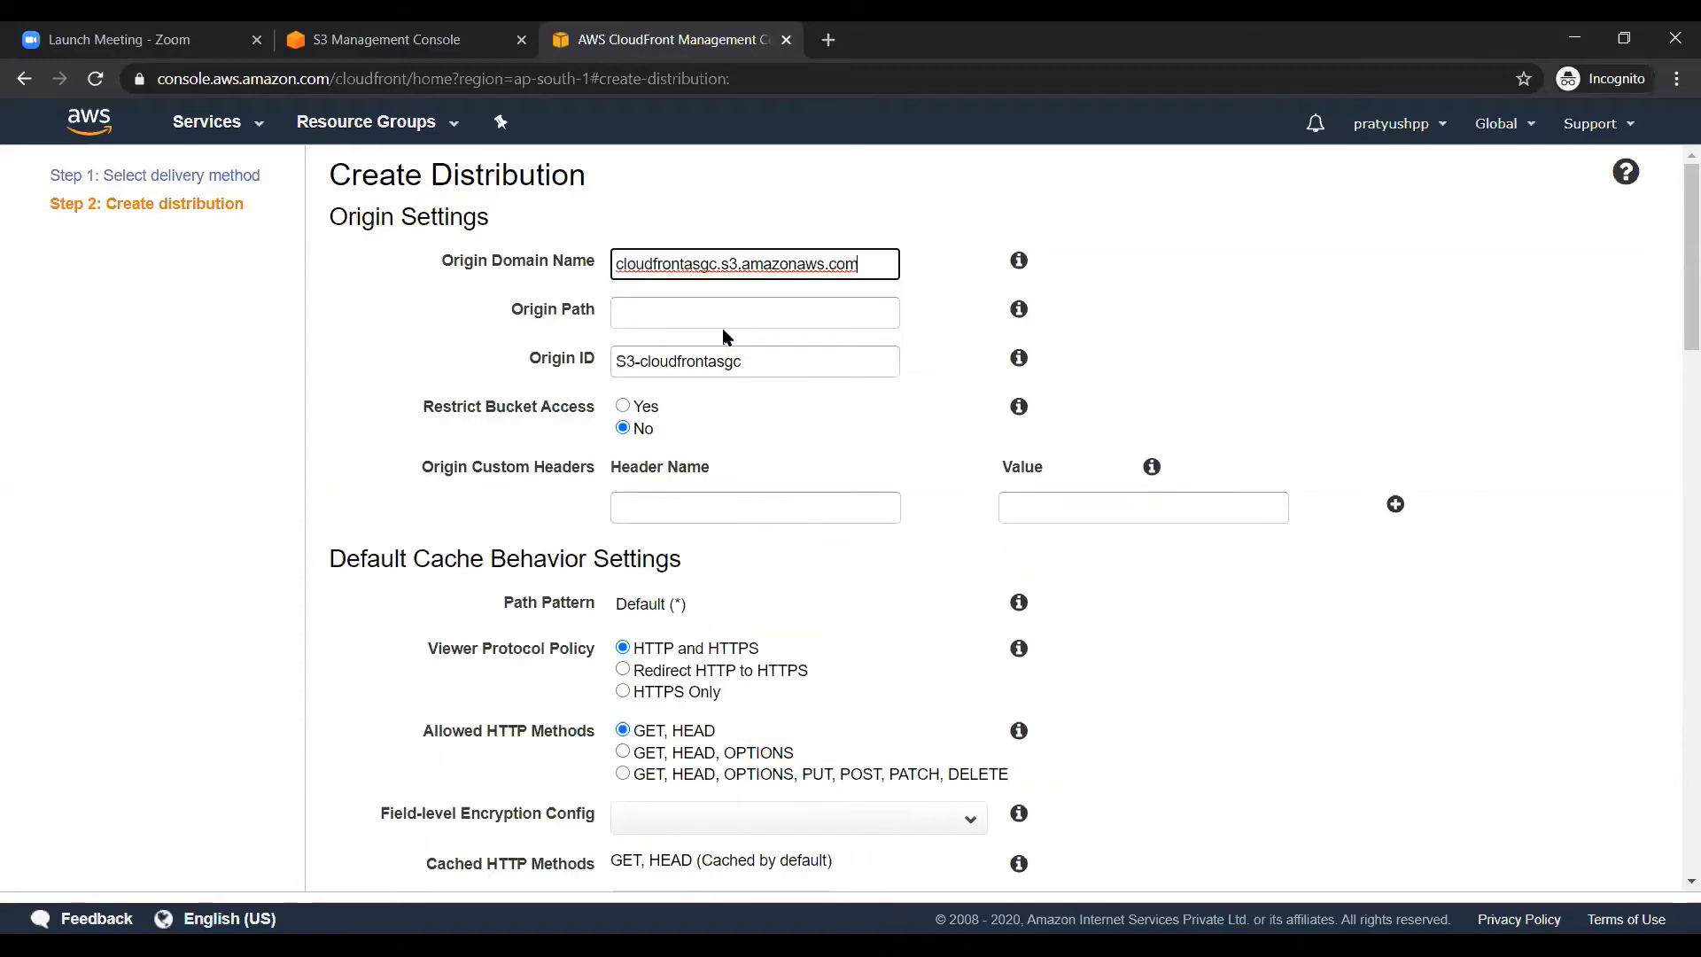
{"action": "triple_click", "coordinate": [857, 264]}
{"action": "key", "text": "BackSpace"}
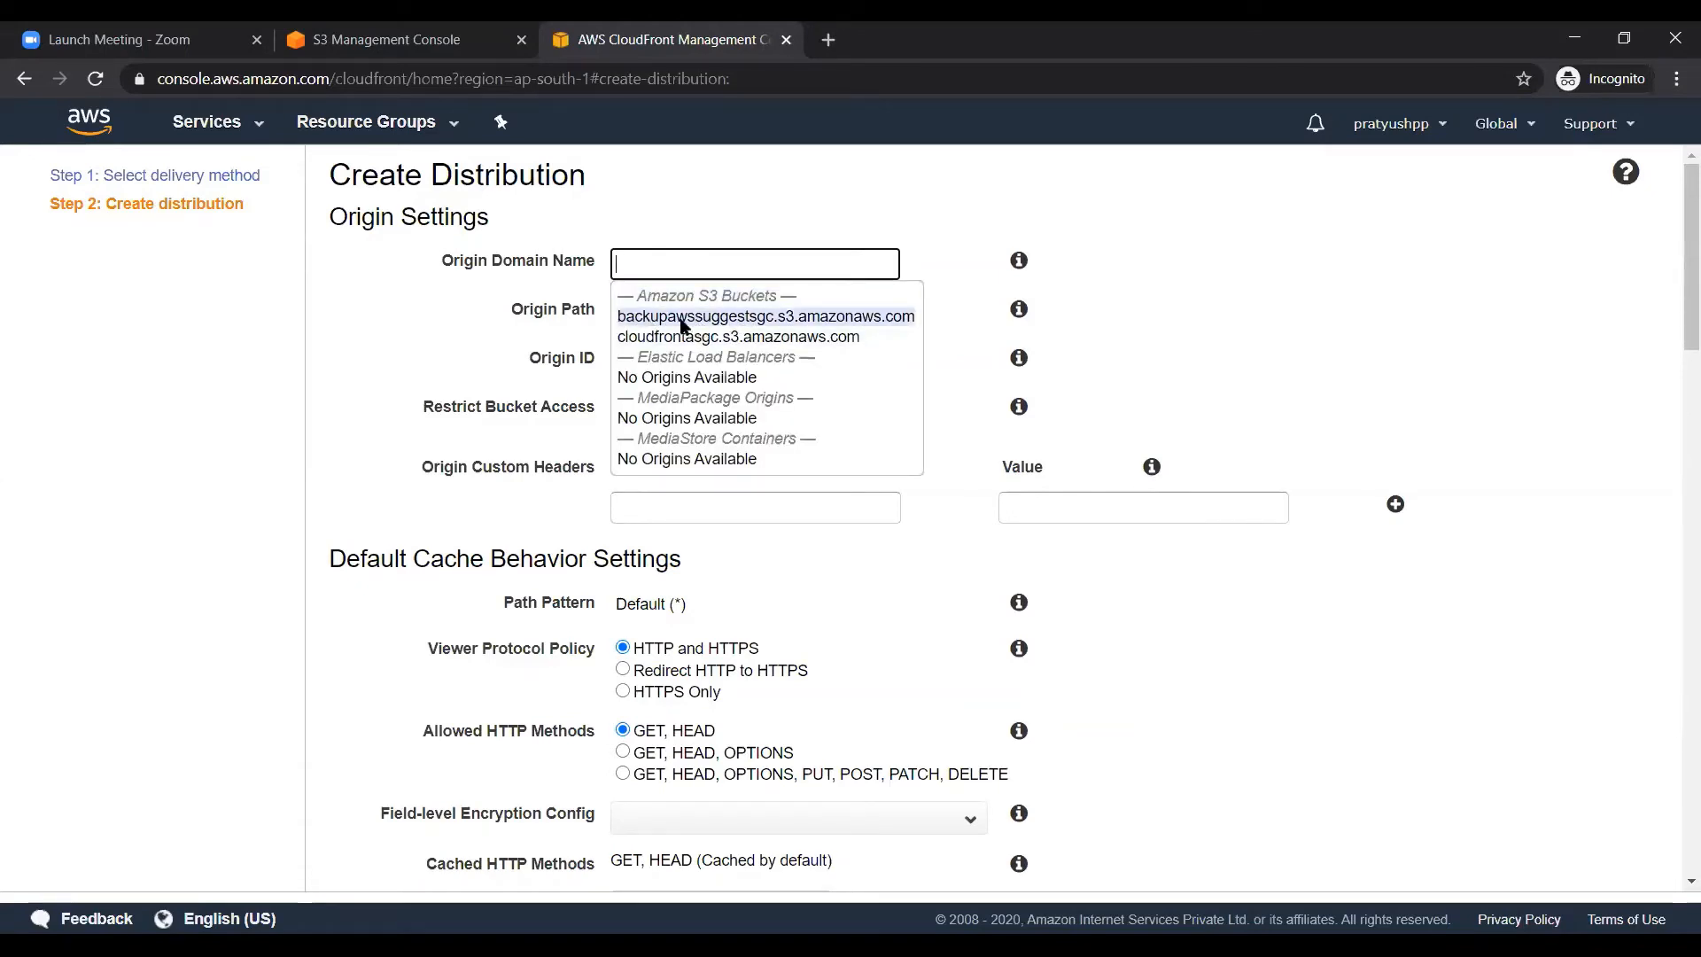
{"action": "left_click", "coordinate": [728, 338]}
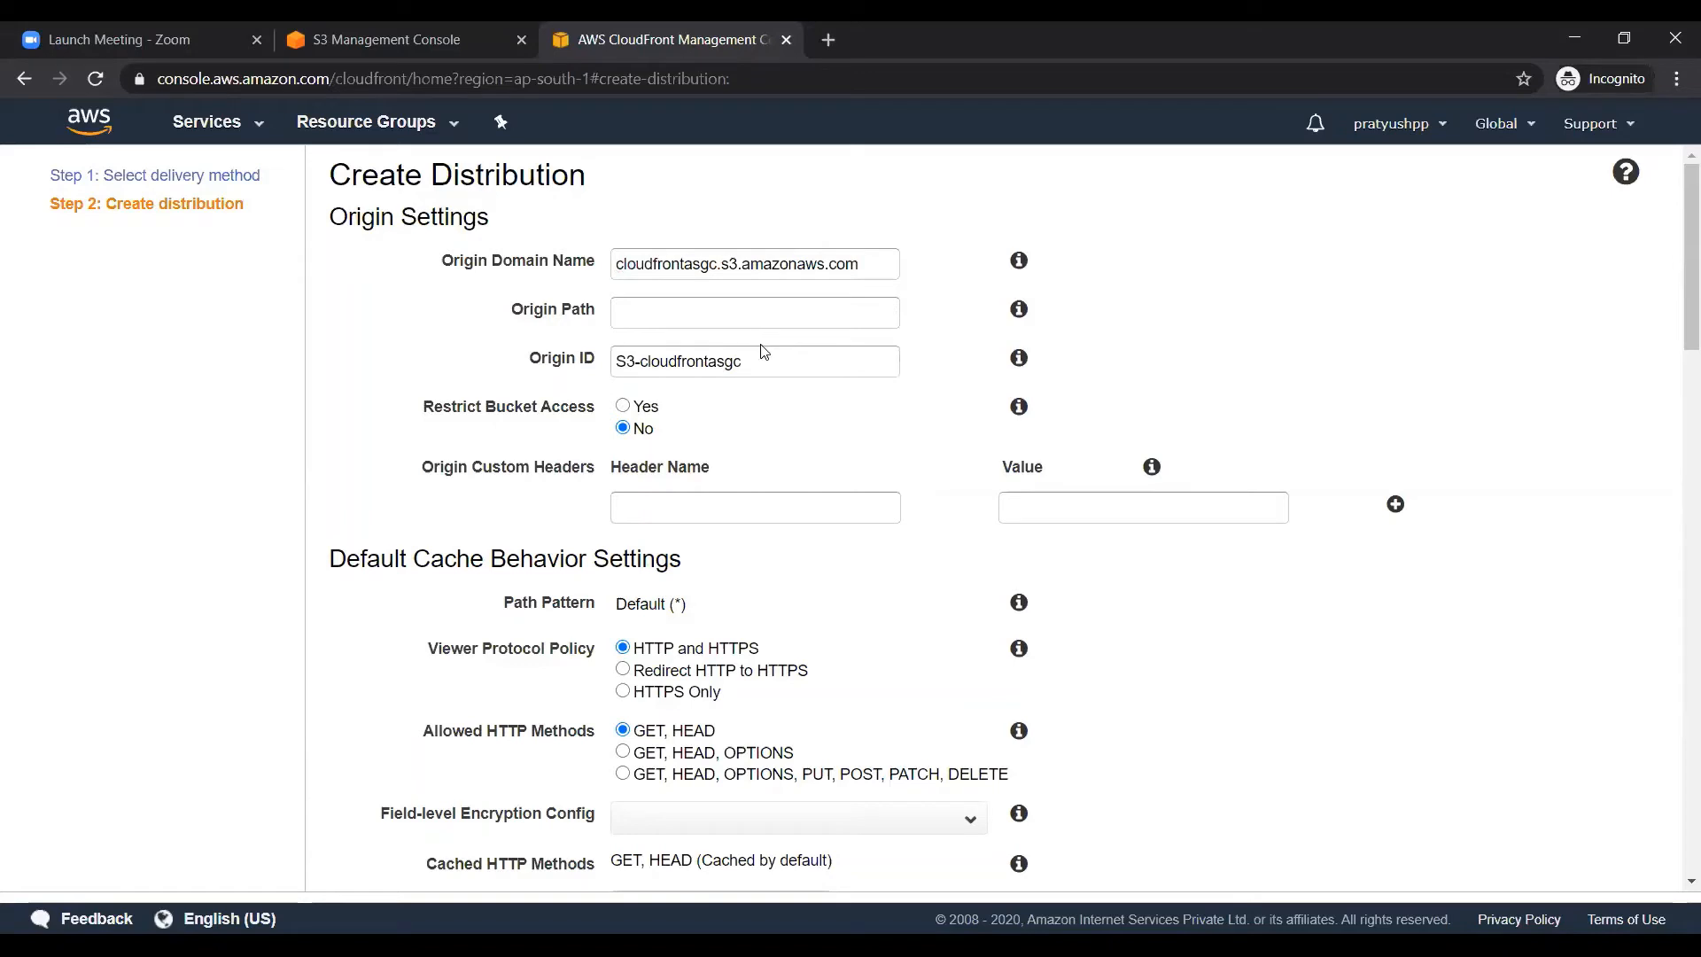
Read the help for Origin Path and Origin ID, and look at the index.html object in S3.
{"action": "left_click", "coordinate": [751, 313]}
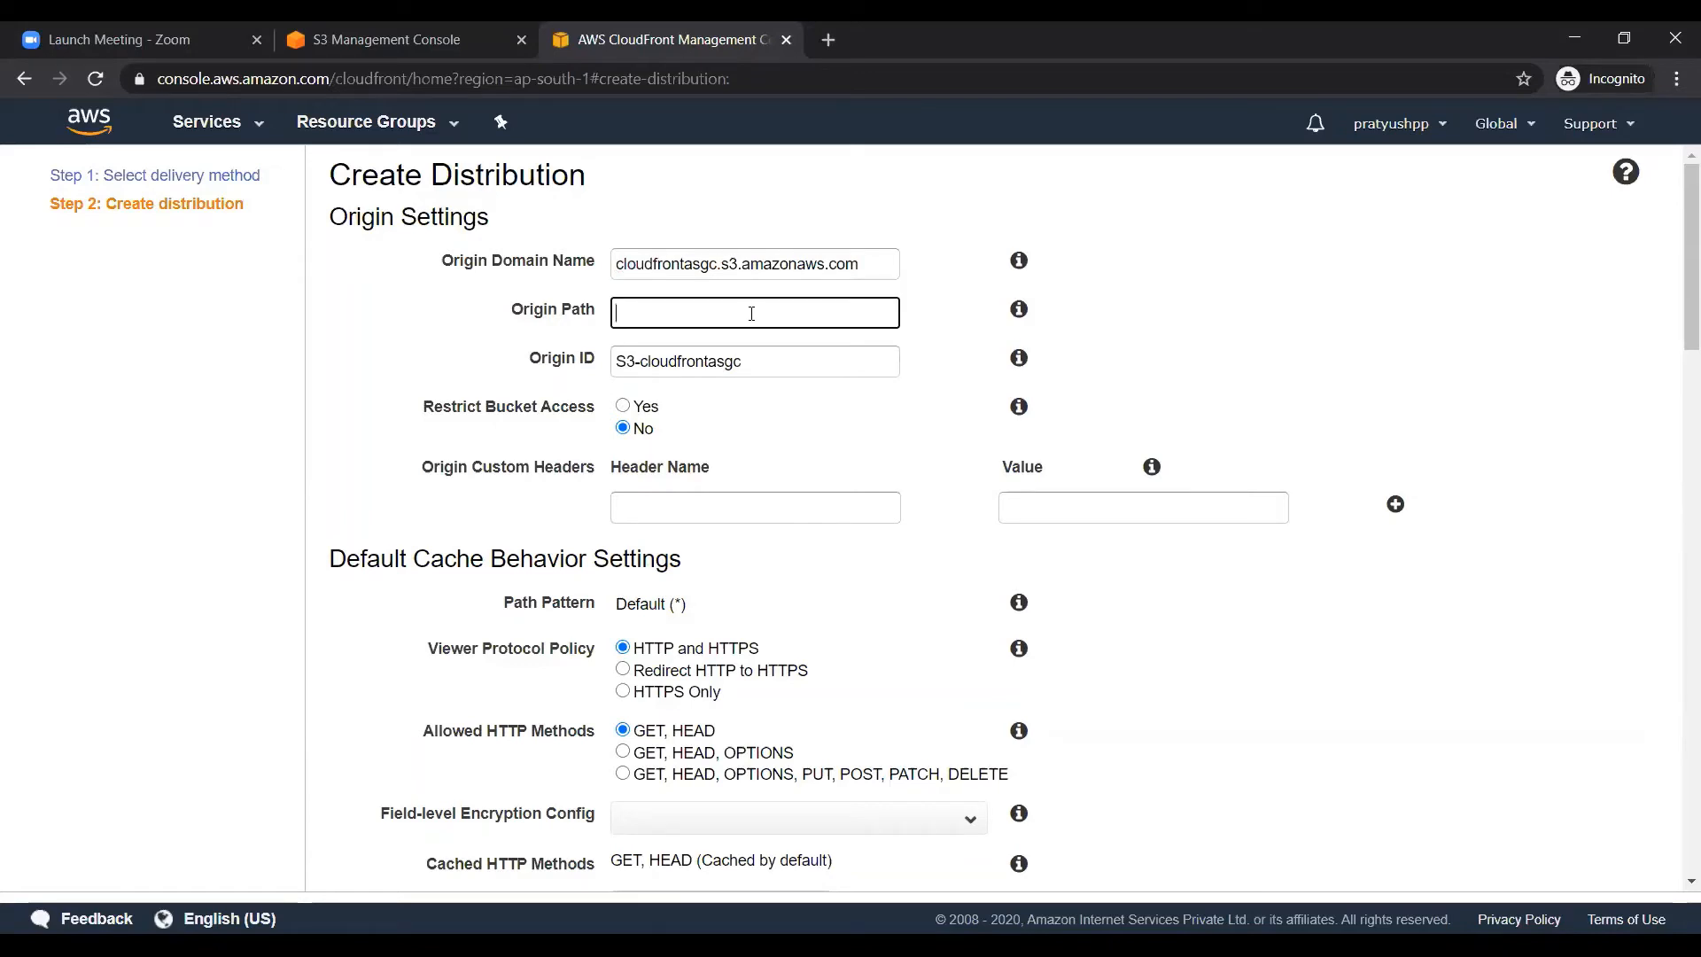
{"action": "left_click", "coordinate": [1020, 310]}
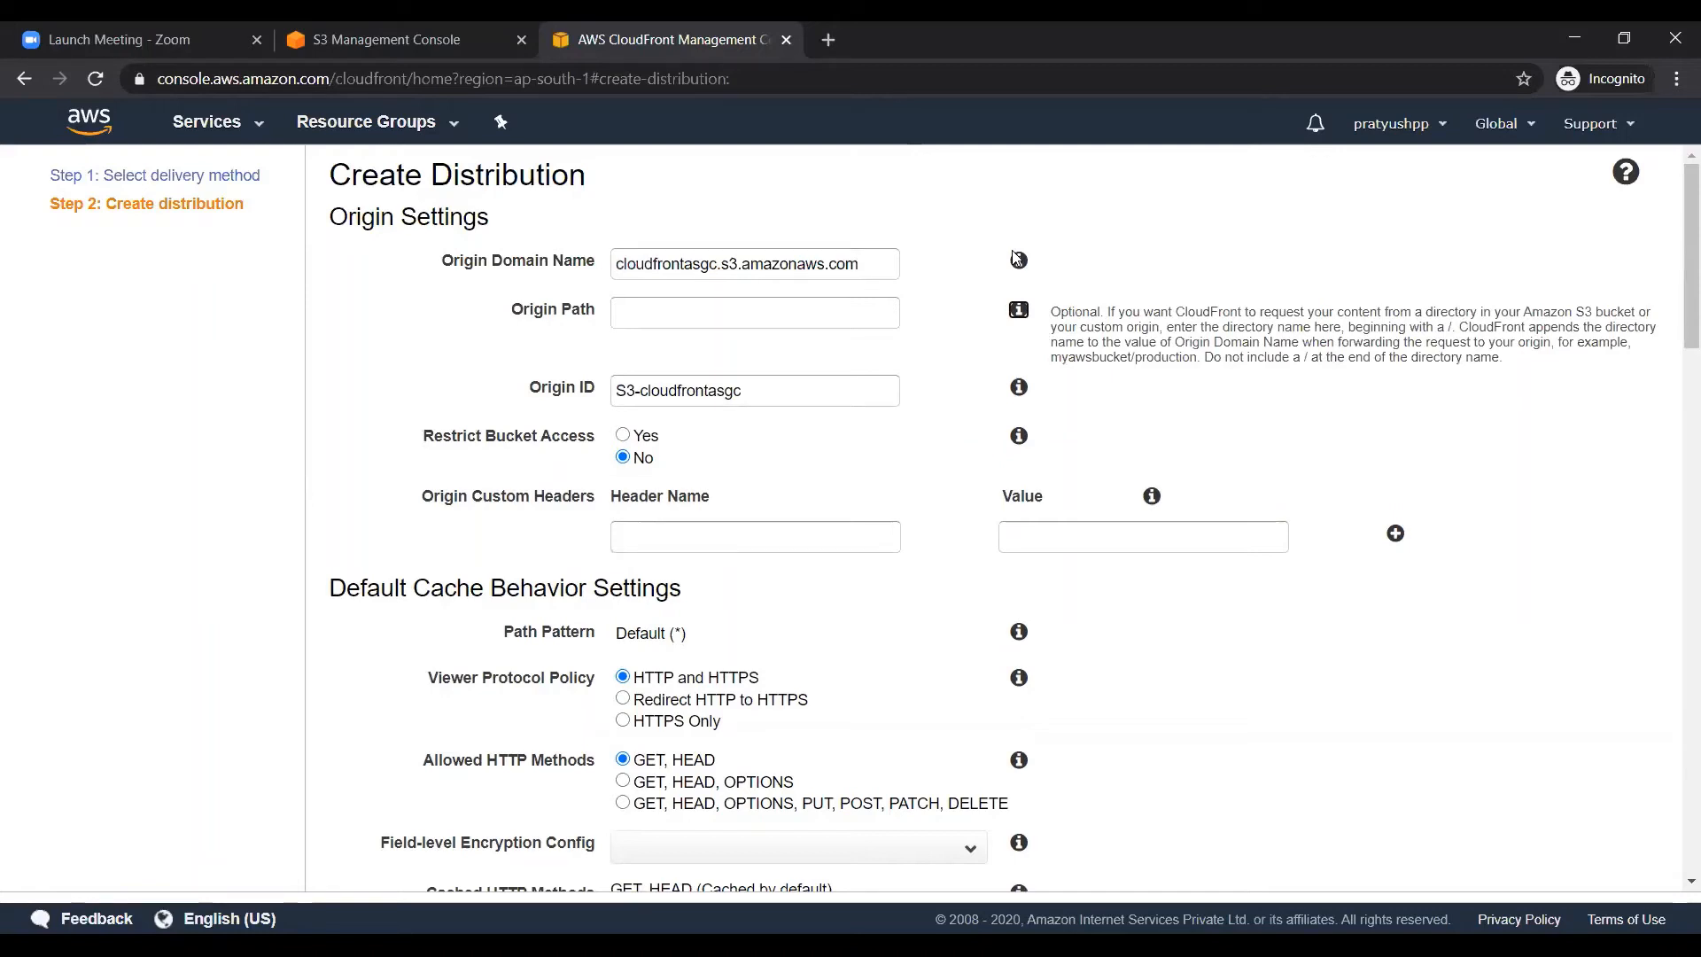
{"action": "left_click", "coordinate": [710, 312]}
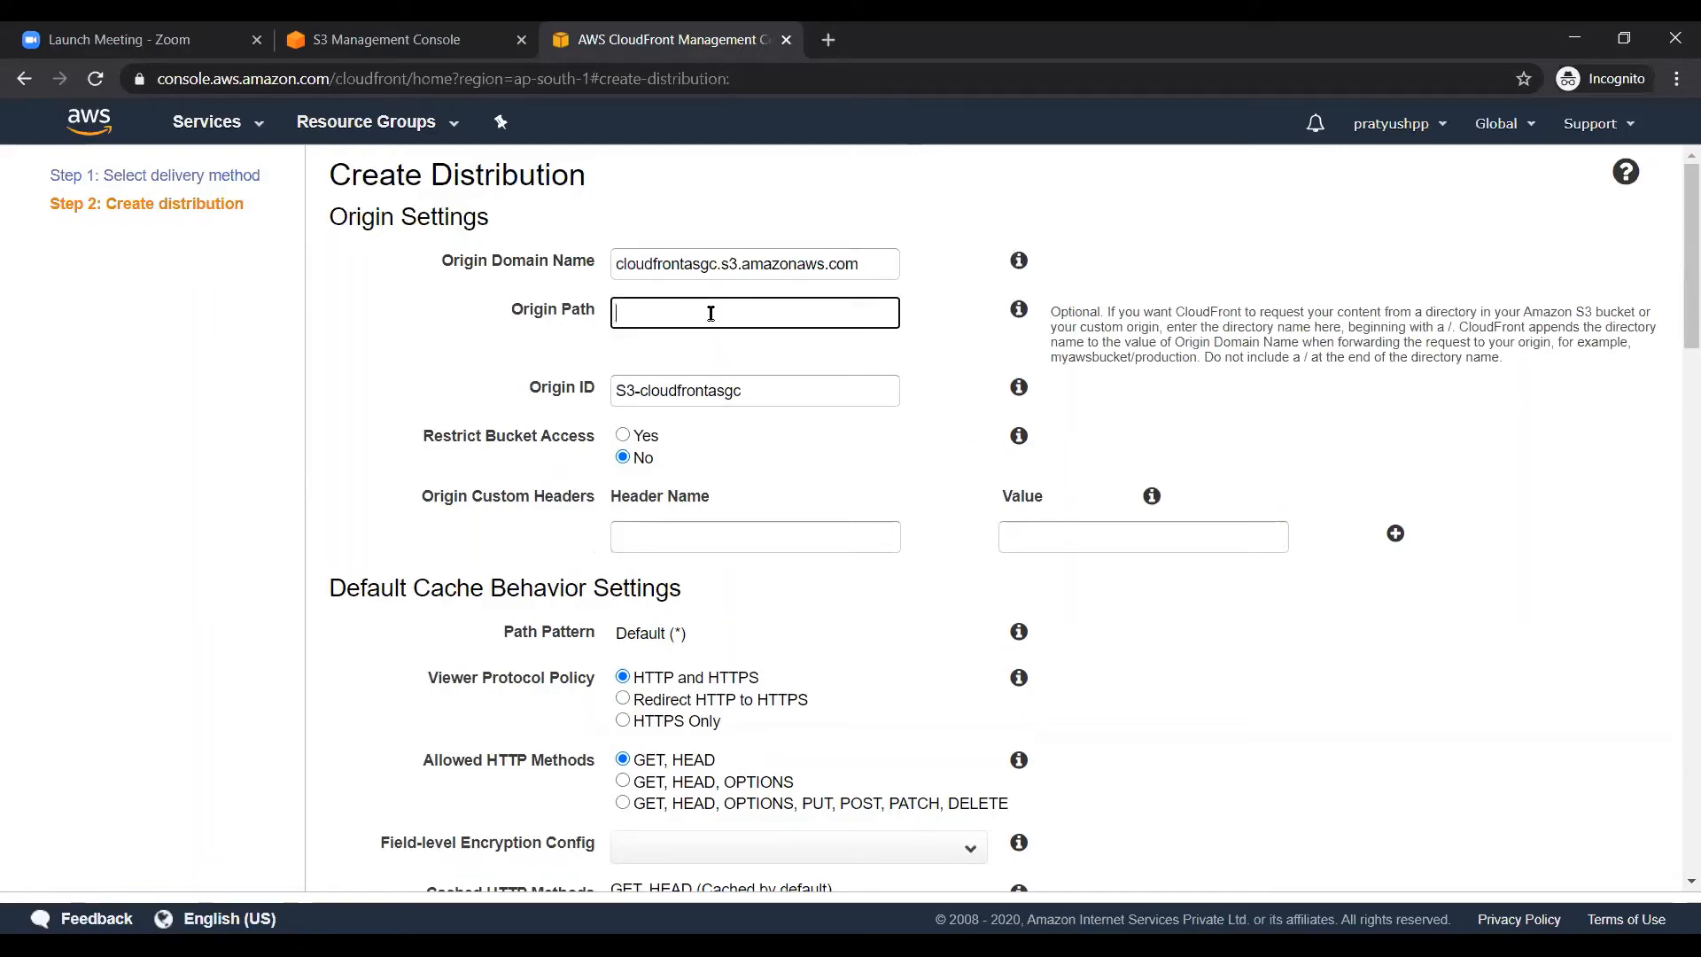
{"action": "left_click", "coordinate": [416, 40]}
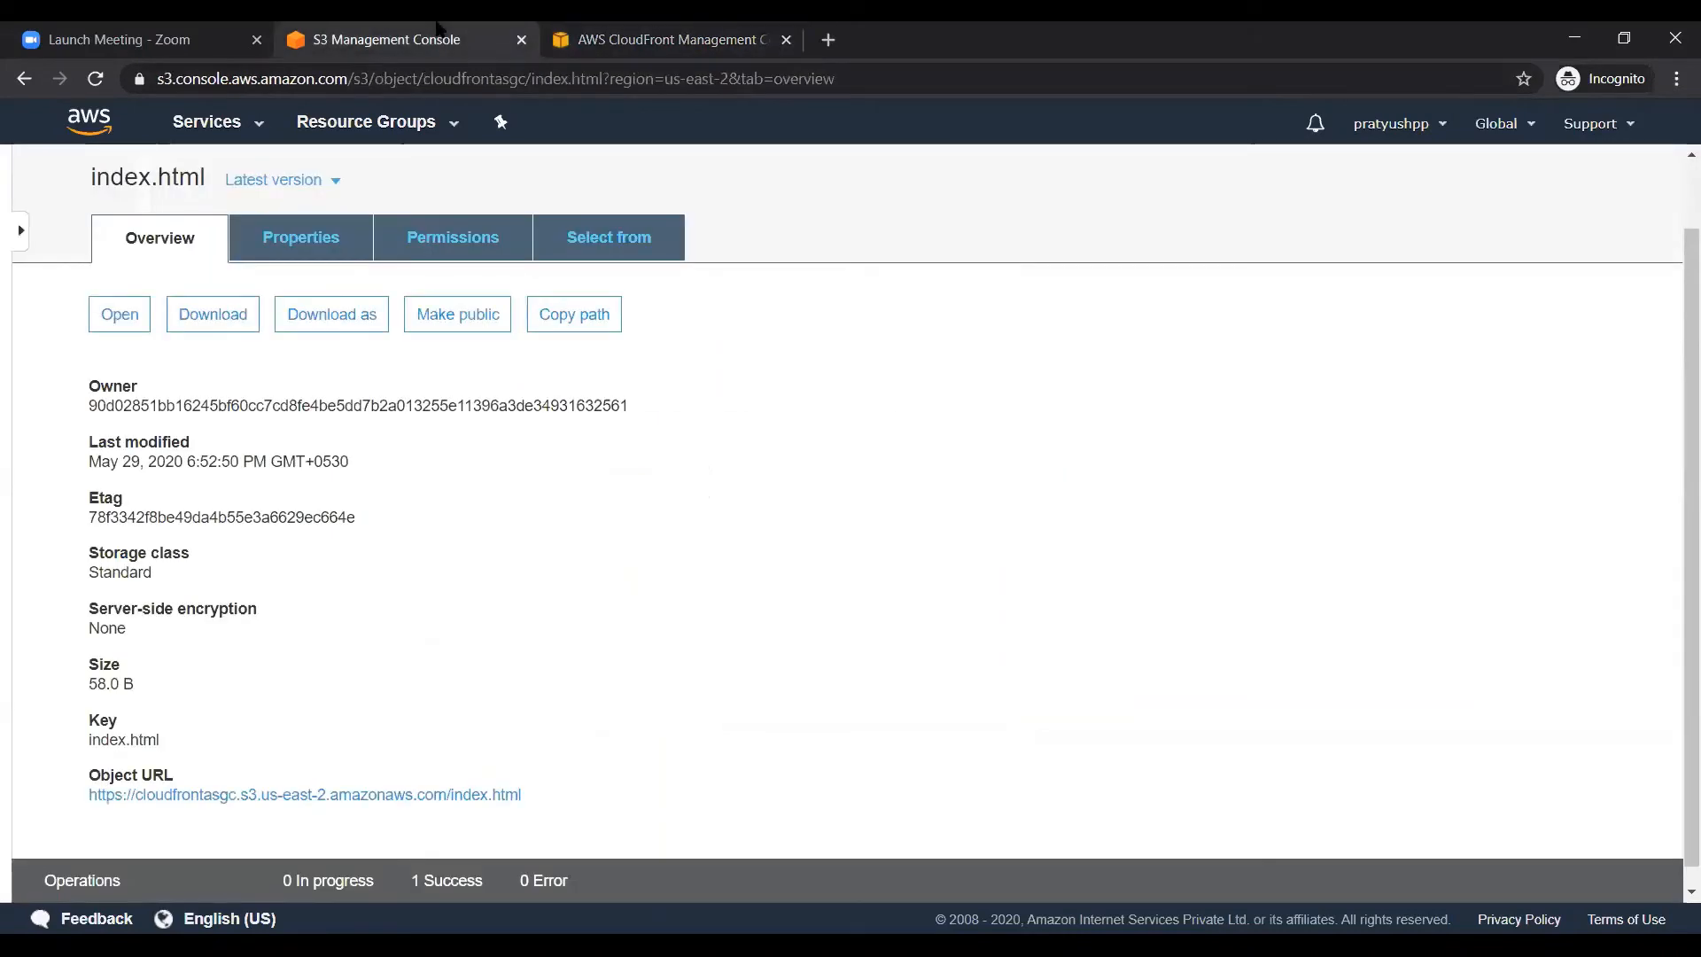
{"action": "key", "text": "ctrl+Tab"}
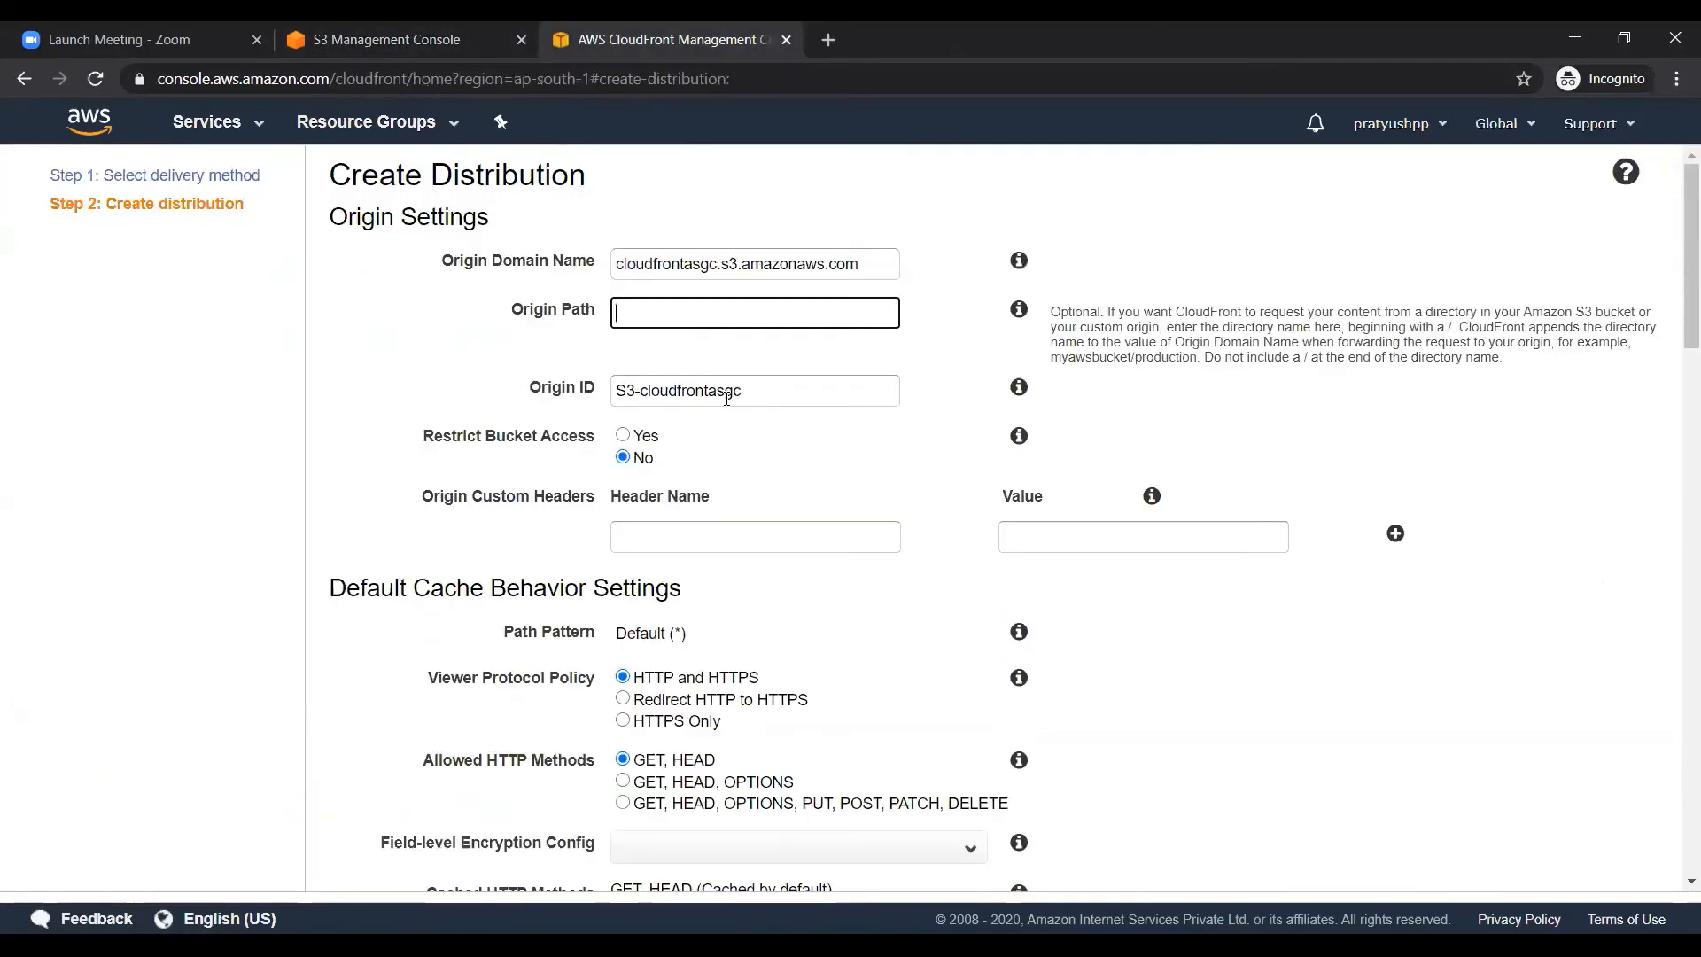
{"action": "left_click", "coordinate": [806, 399]}
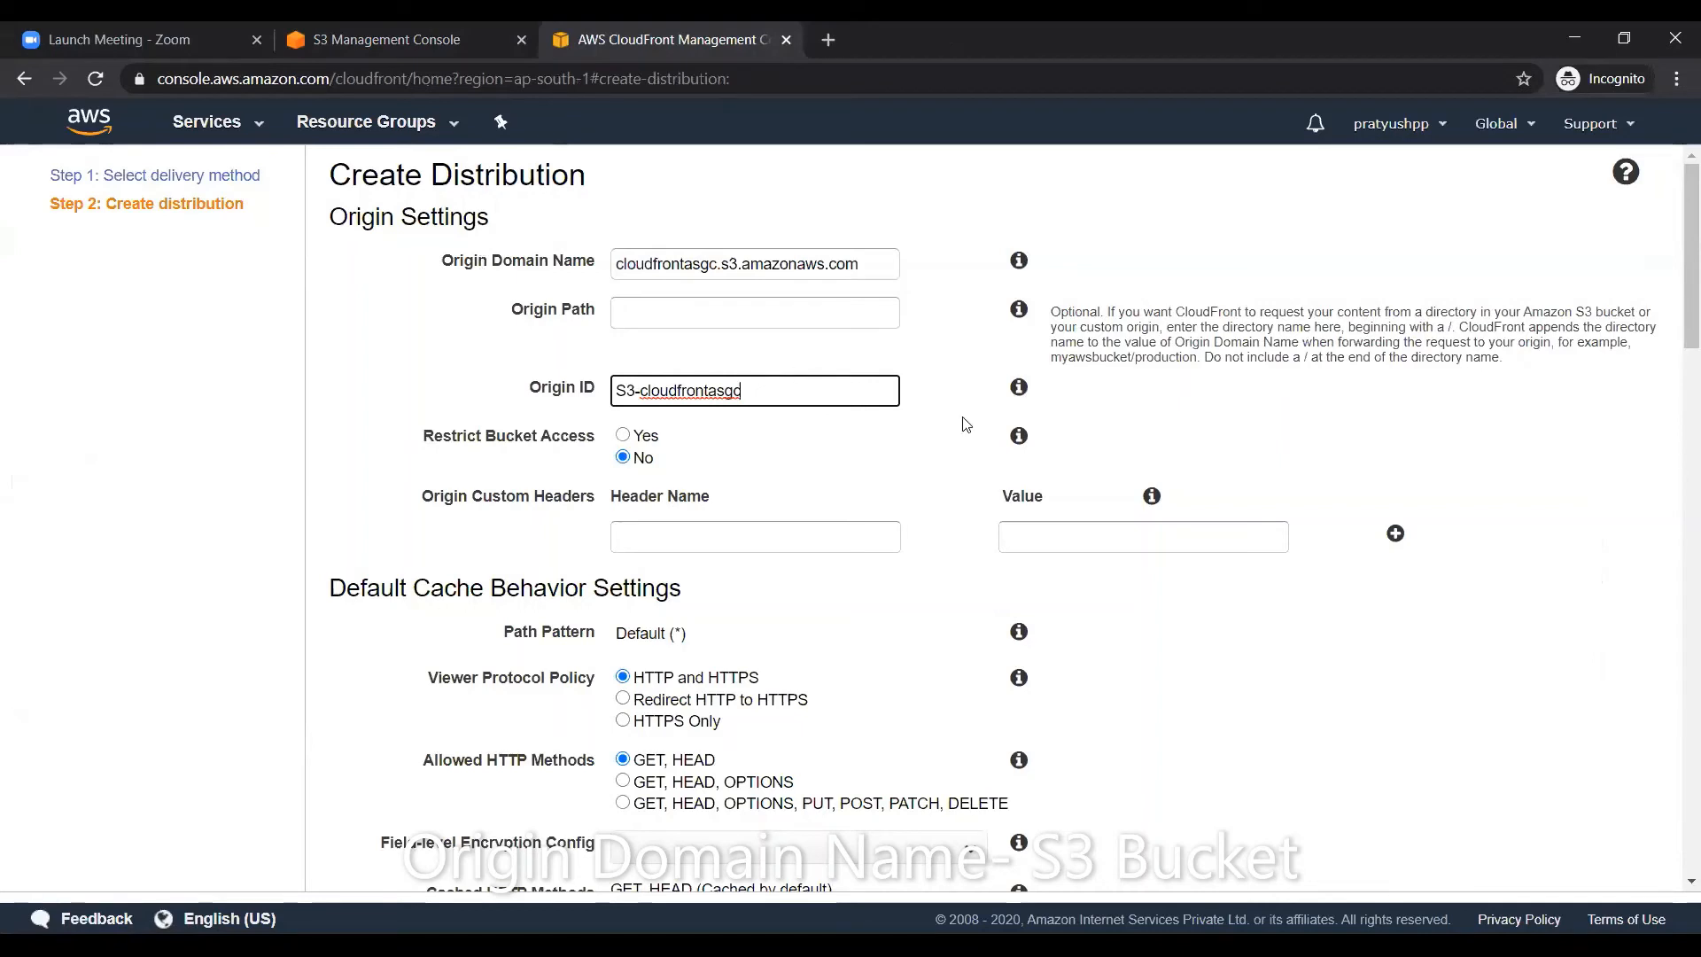
{"action": "left_click", "coordinate": [1018, 390]}
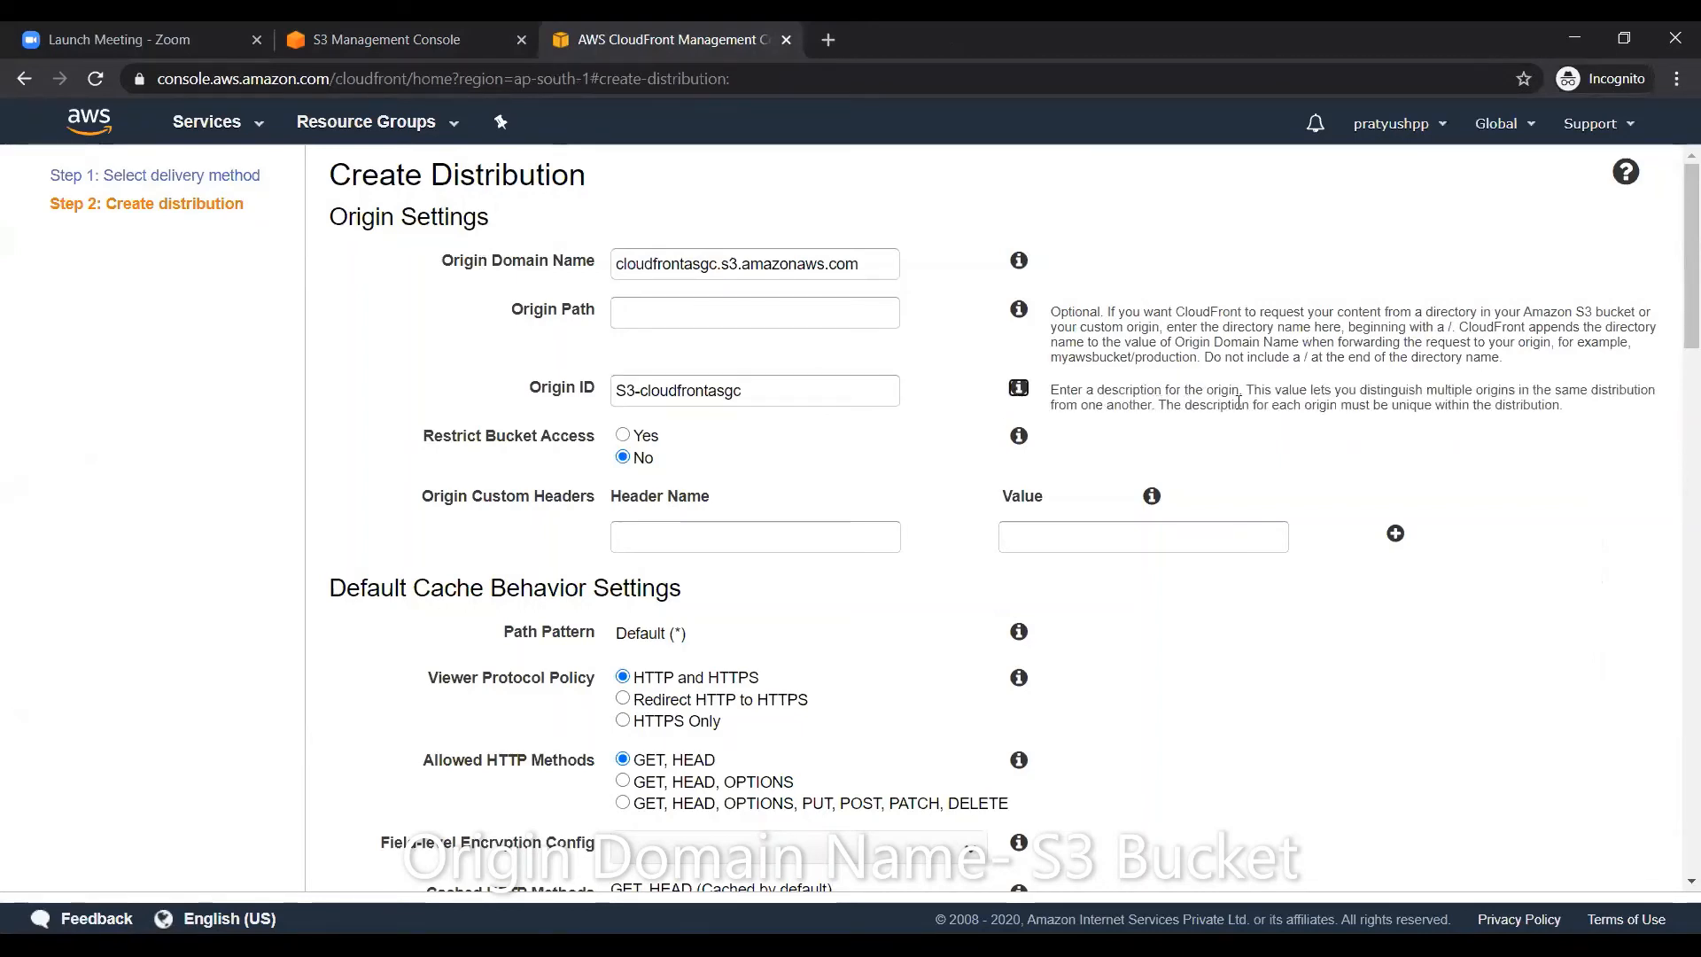
{"action": "triple_click", "coordinate": [870, 391]}
{"action": "triple_click", "coordinate": [870, 390]}
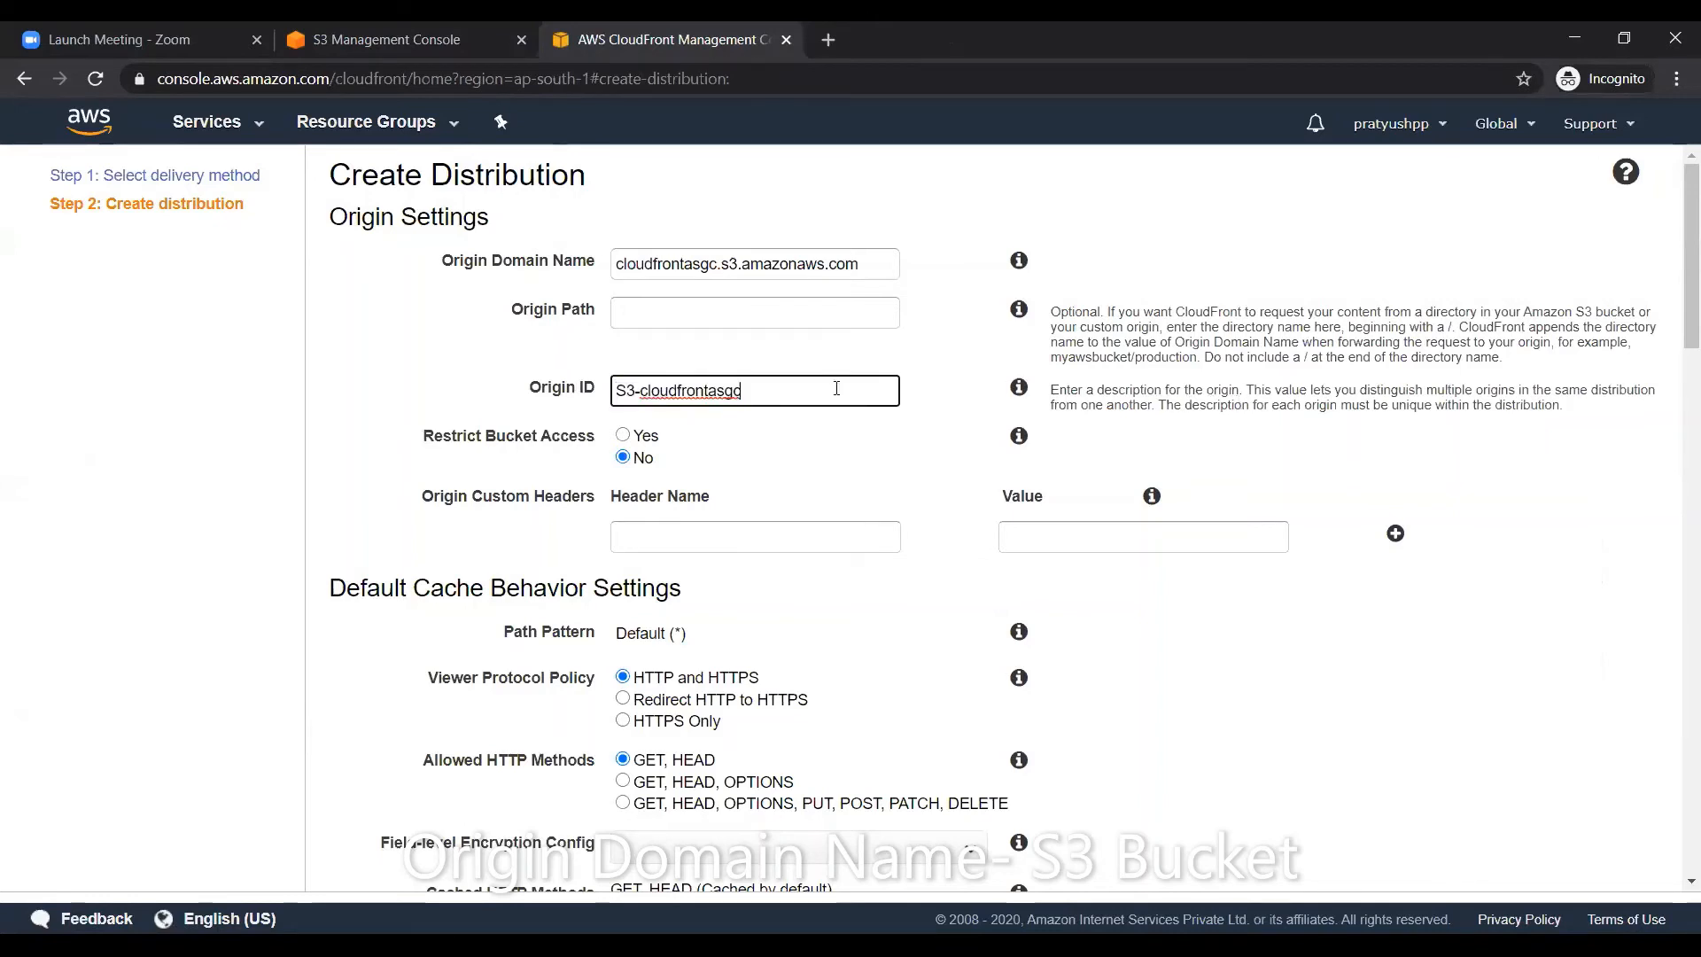
{"action": "left_click", "coordinate": [760, 390]}
Read the Viewer Protocol Policy help and set the policy to Redirect HTTP to HTTPS.
{"action": "scroll", "coordinate": [1332, 416], "scroll_direction": "down", "scroll_amount": 2}
{"action": "left_click", "coordinate": [1018, 457]}
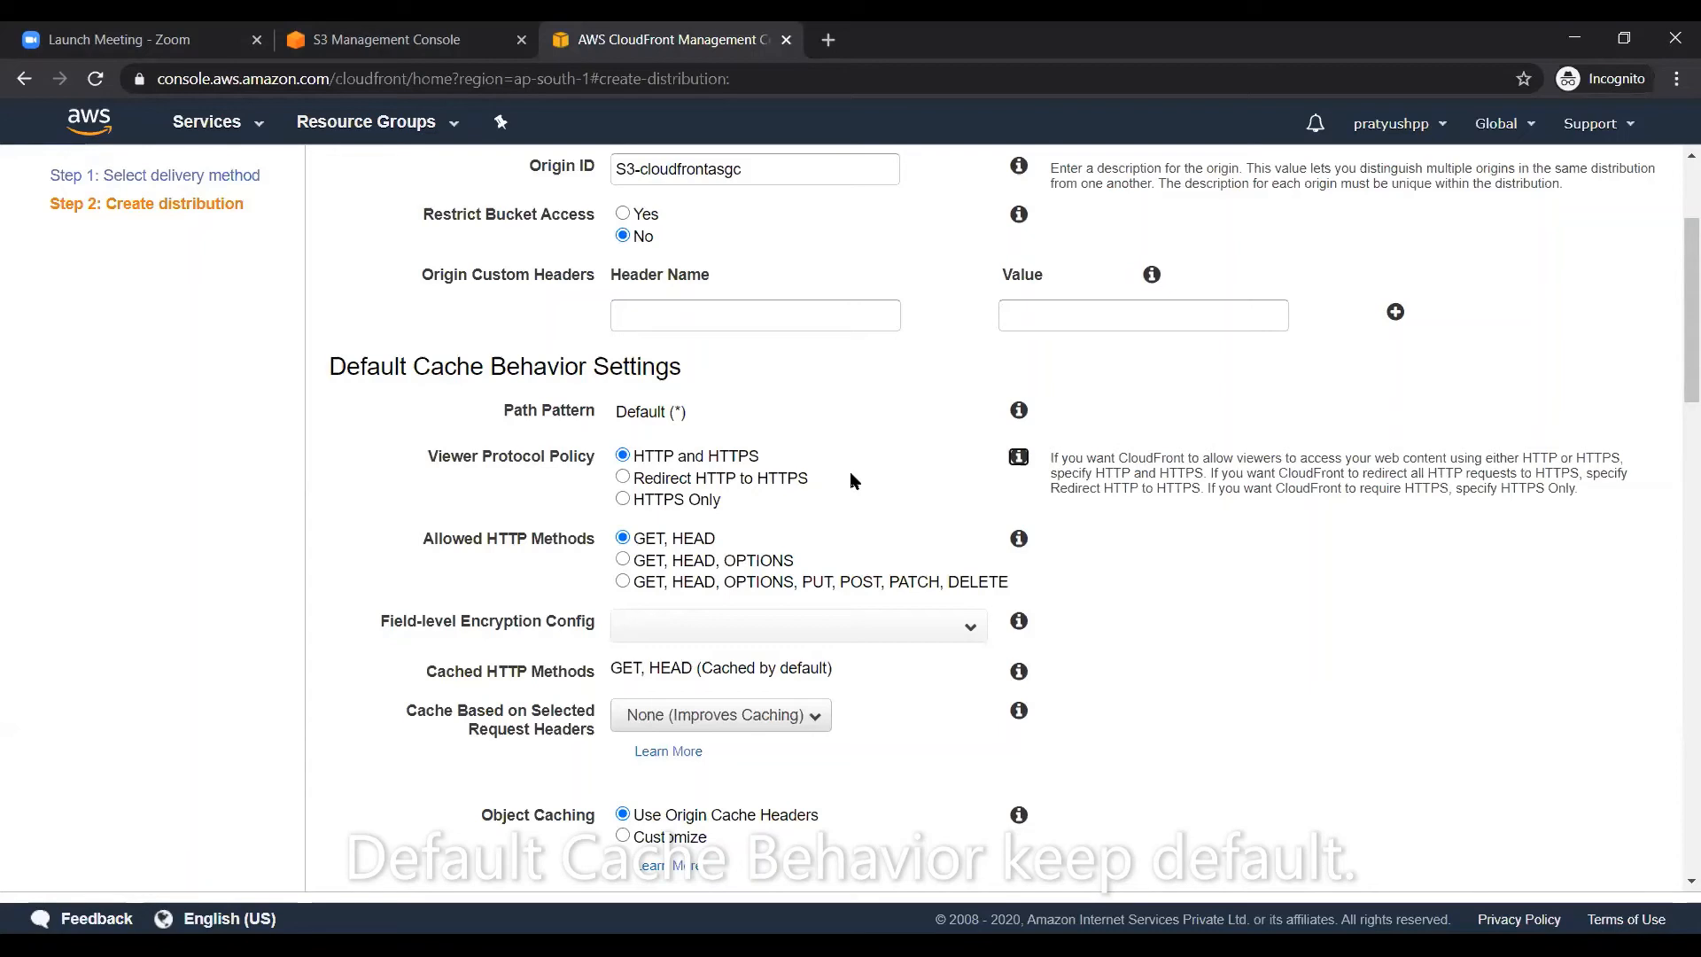
{"action": "left_click", "coordinate": [623, 500]}
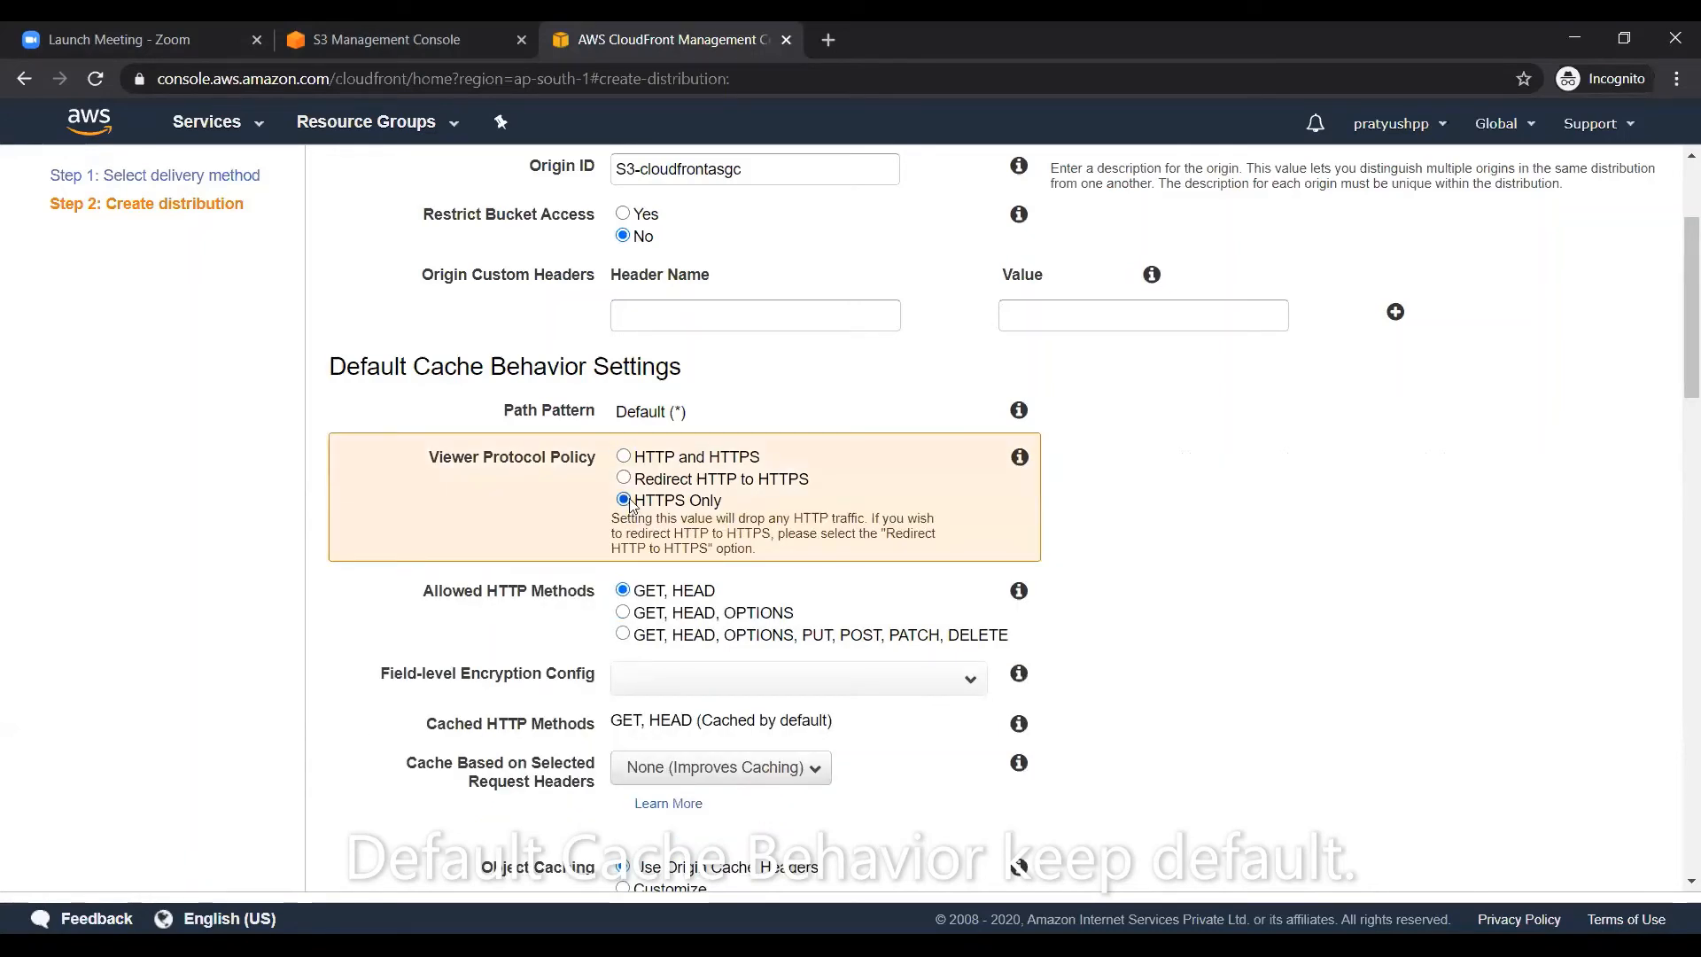
{"action": "left_click", "coordinate": [622, 478]}
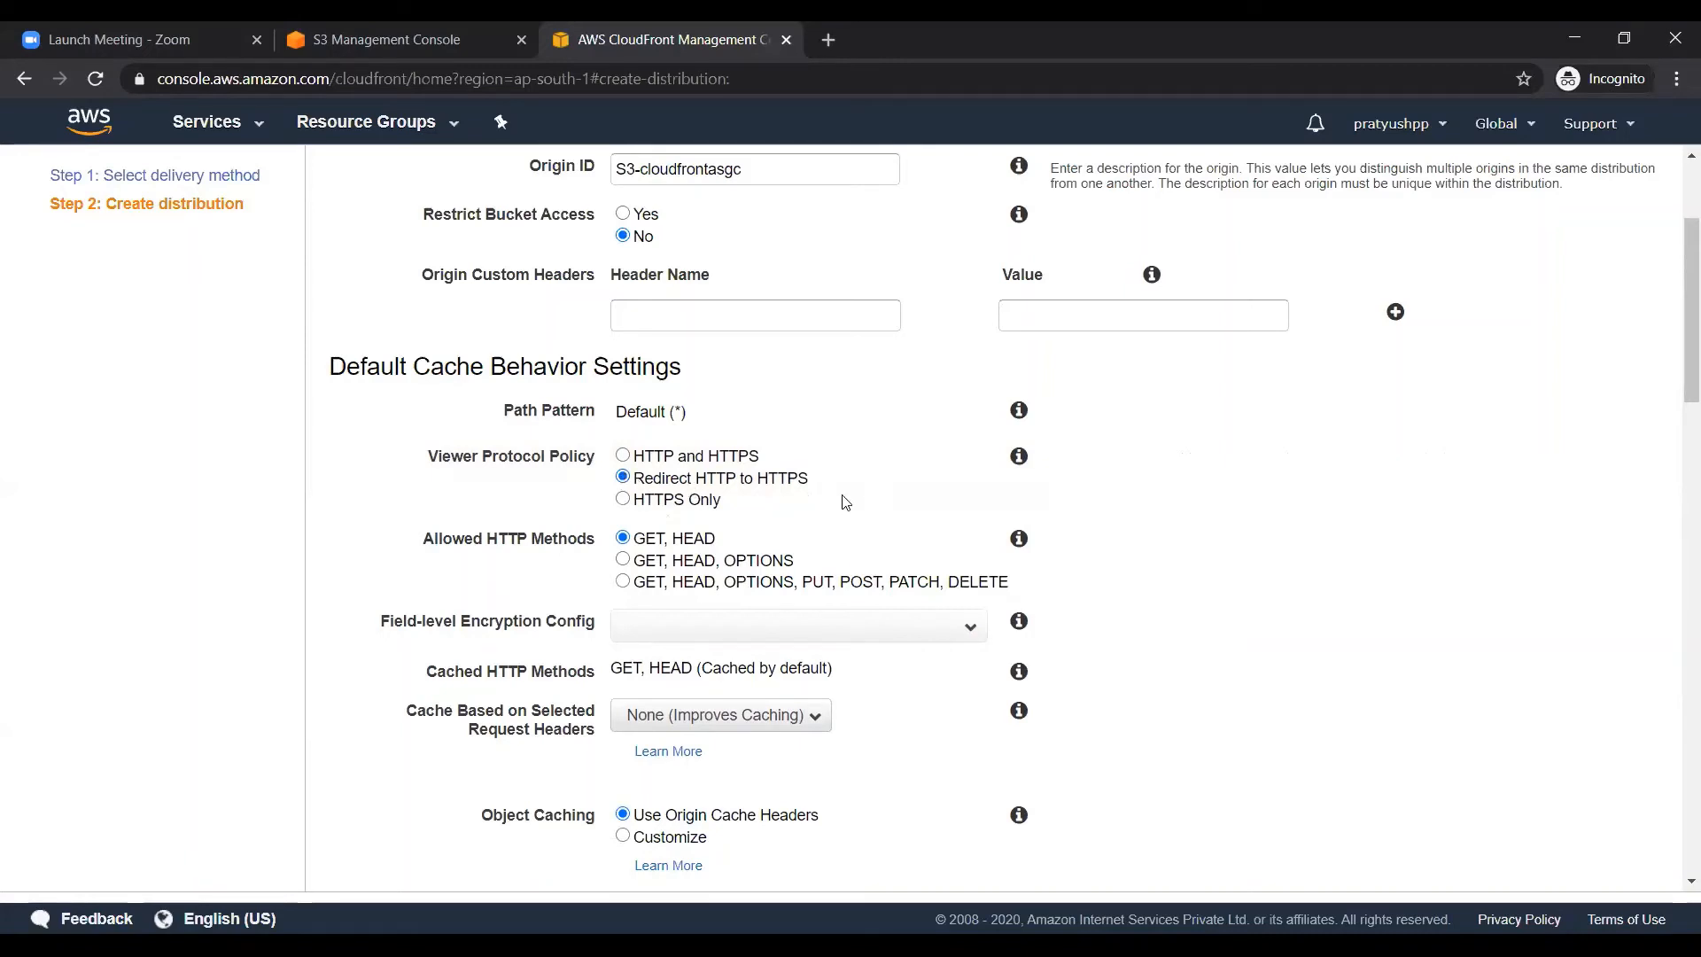
Review the caching and TTL settings, keep the remaining defaults, and create the distribution.
{"action": "scroll", "coordinate": [850, 482], "scroll_direction": "down", "scroll_amount": 3}
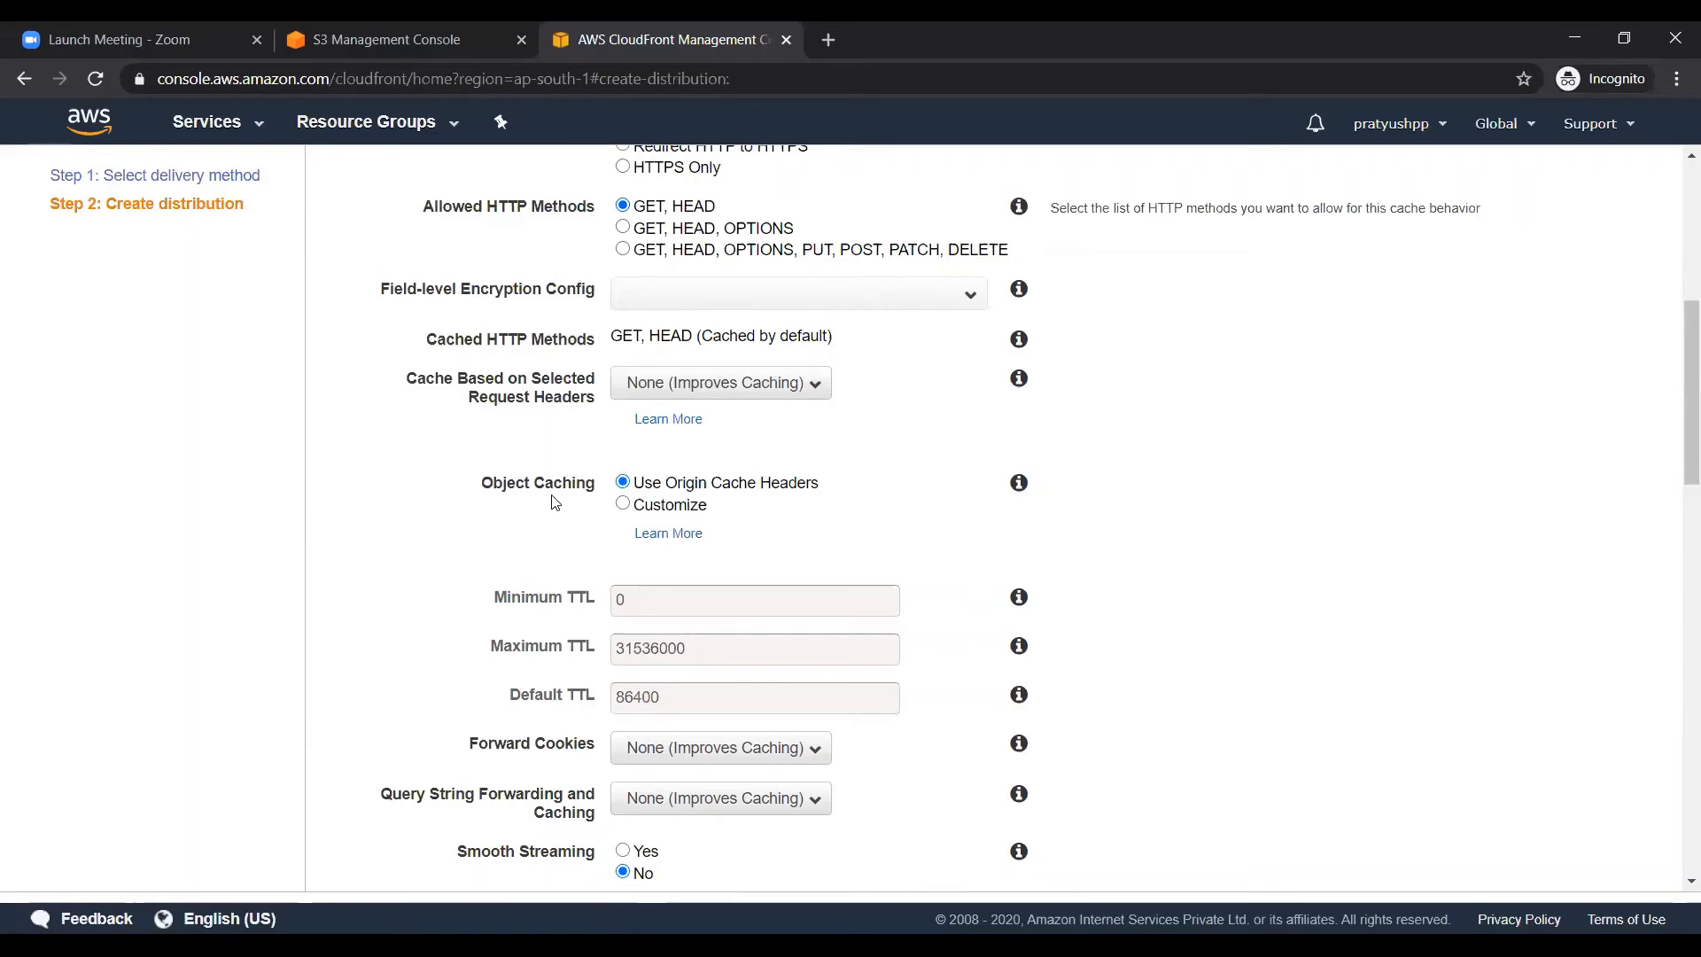
{"action": "scroll", "coordinate": [552, 501], "scroll_direction": "down", "scroll_amount": 5}
{"action": "scroll", "coordinate": [536, 398], "scroll_direction": "up", "scroll_amount": 3}
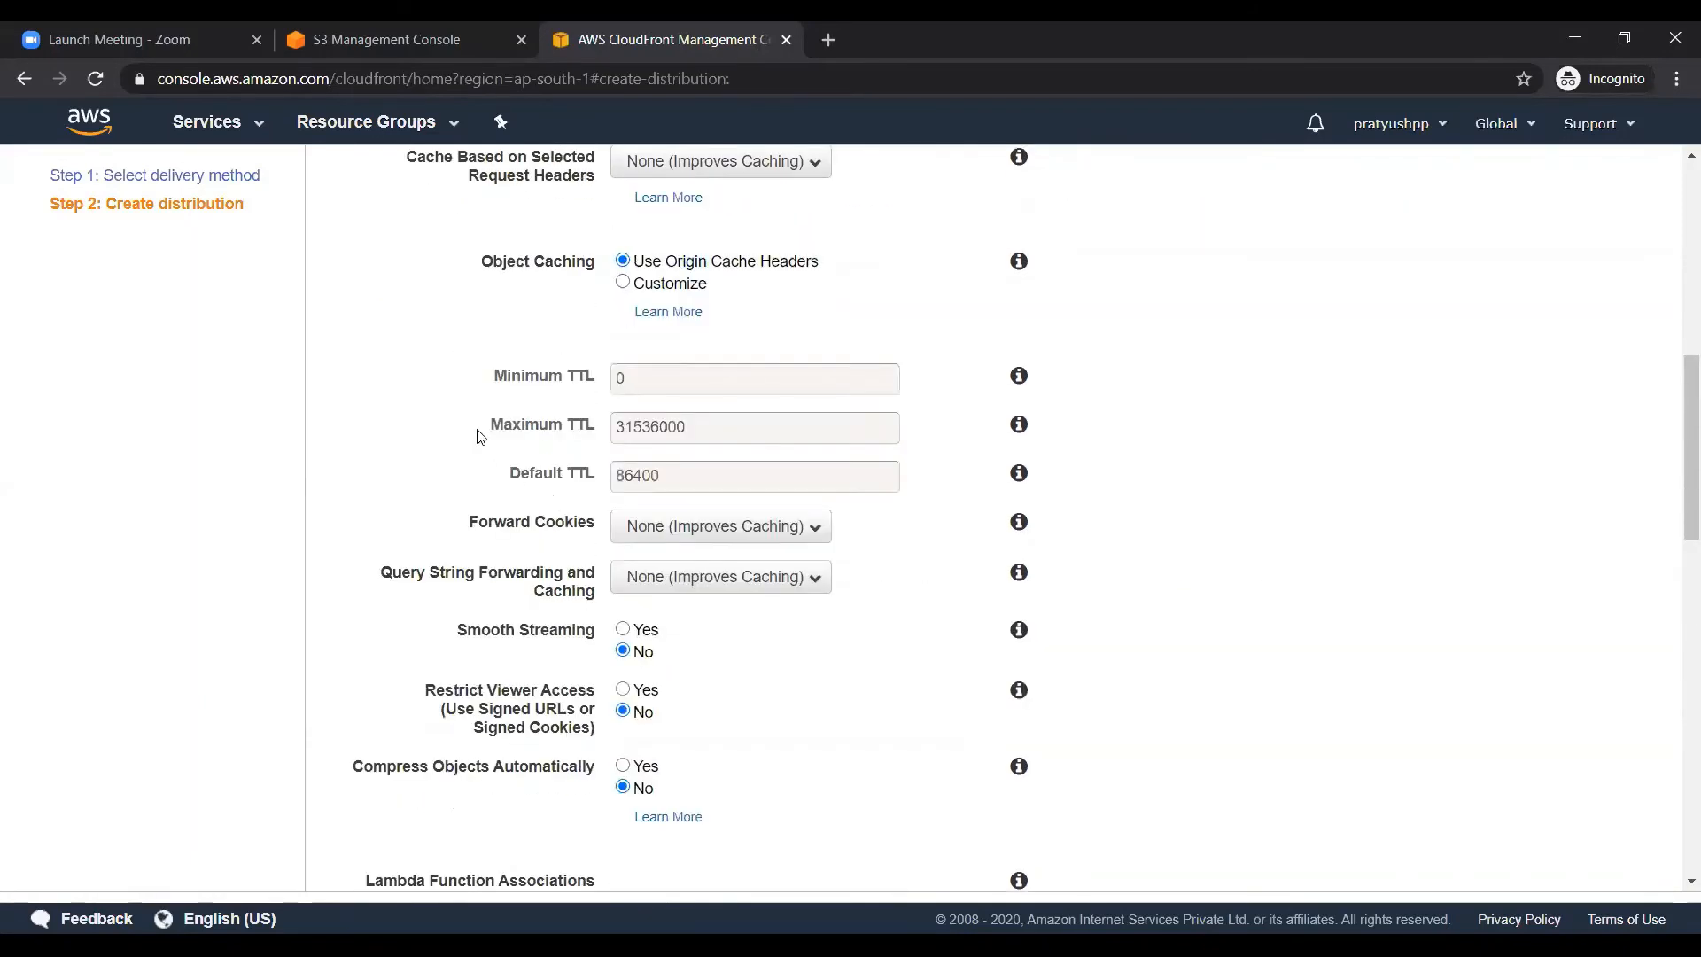
{"action": "double_click", "coordinate": [536, 377]}
{"action": "triple_click", "coordinate": [535, 424]}
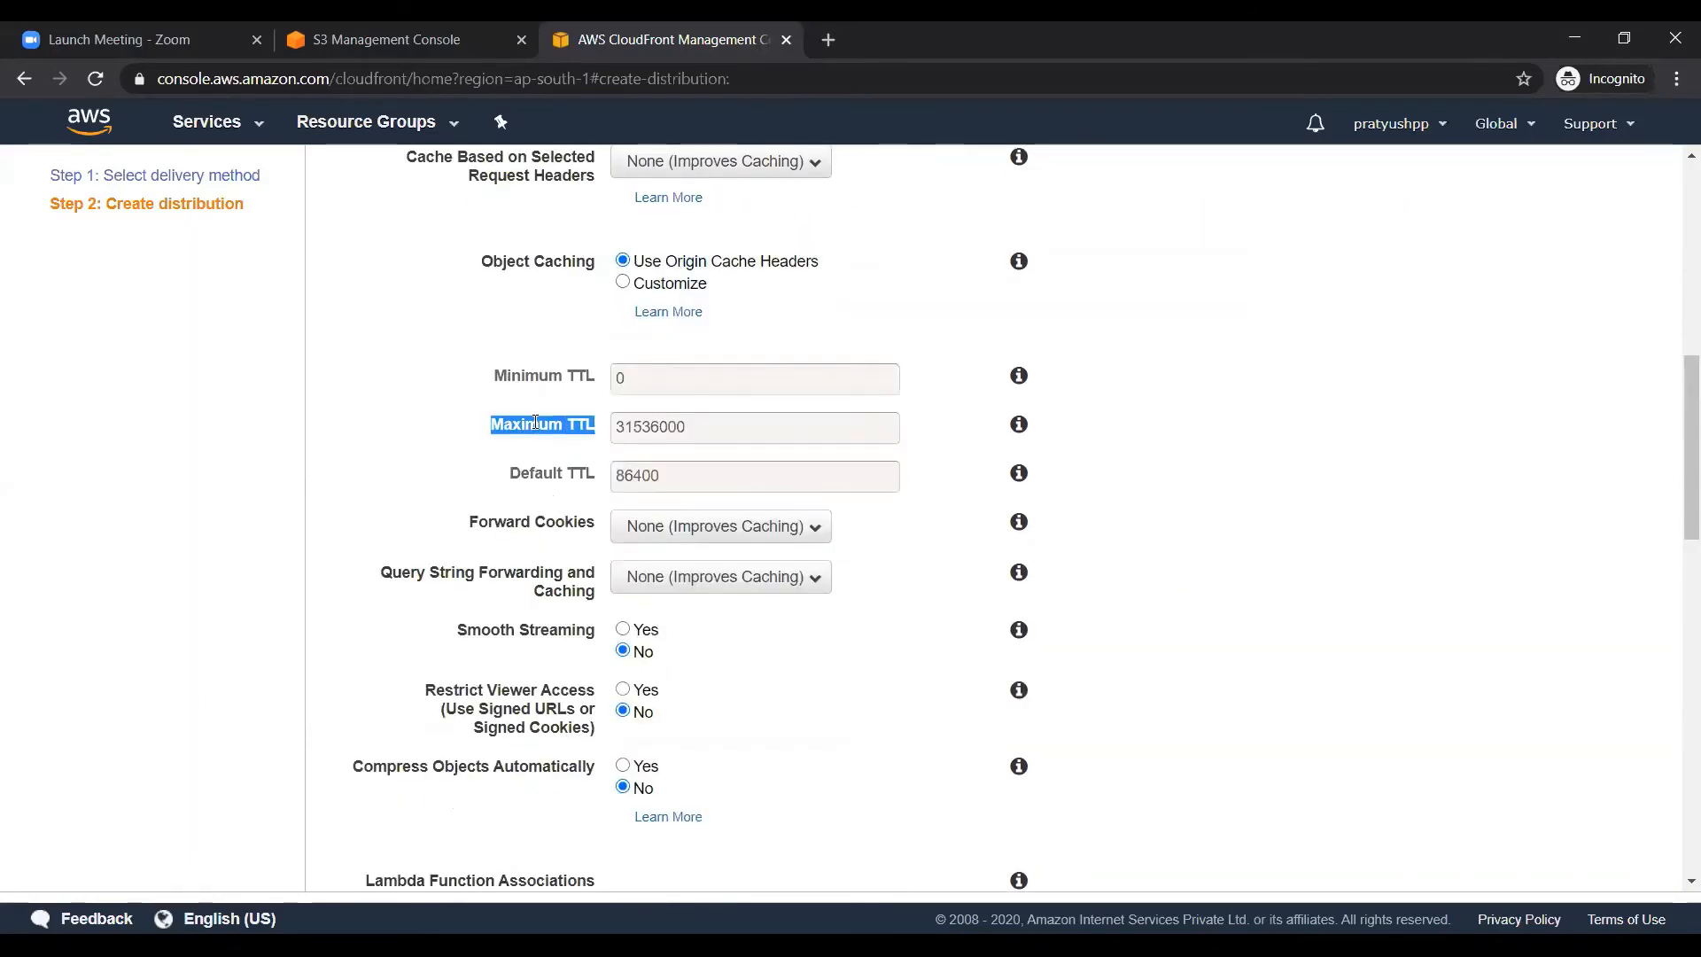
{"action": "scroll", "coordinate": [535, 423], "scroll_direction": "up", "scroll_amount": 1}
{"action": "scroll", "coordinate": [487, 474], "scroll_direction": "down", "scroll_amount": 10}
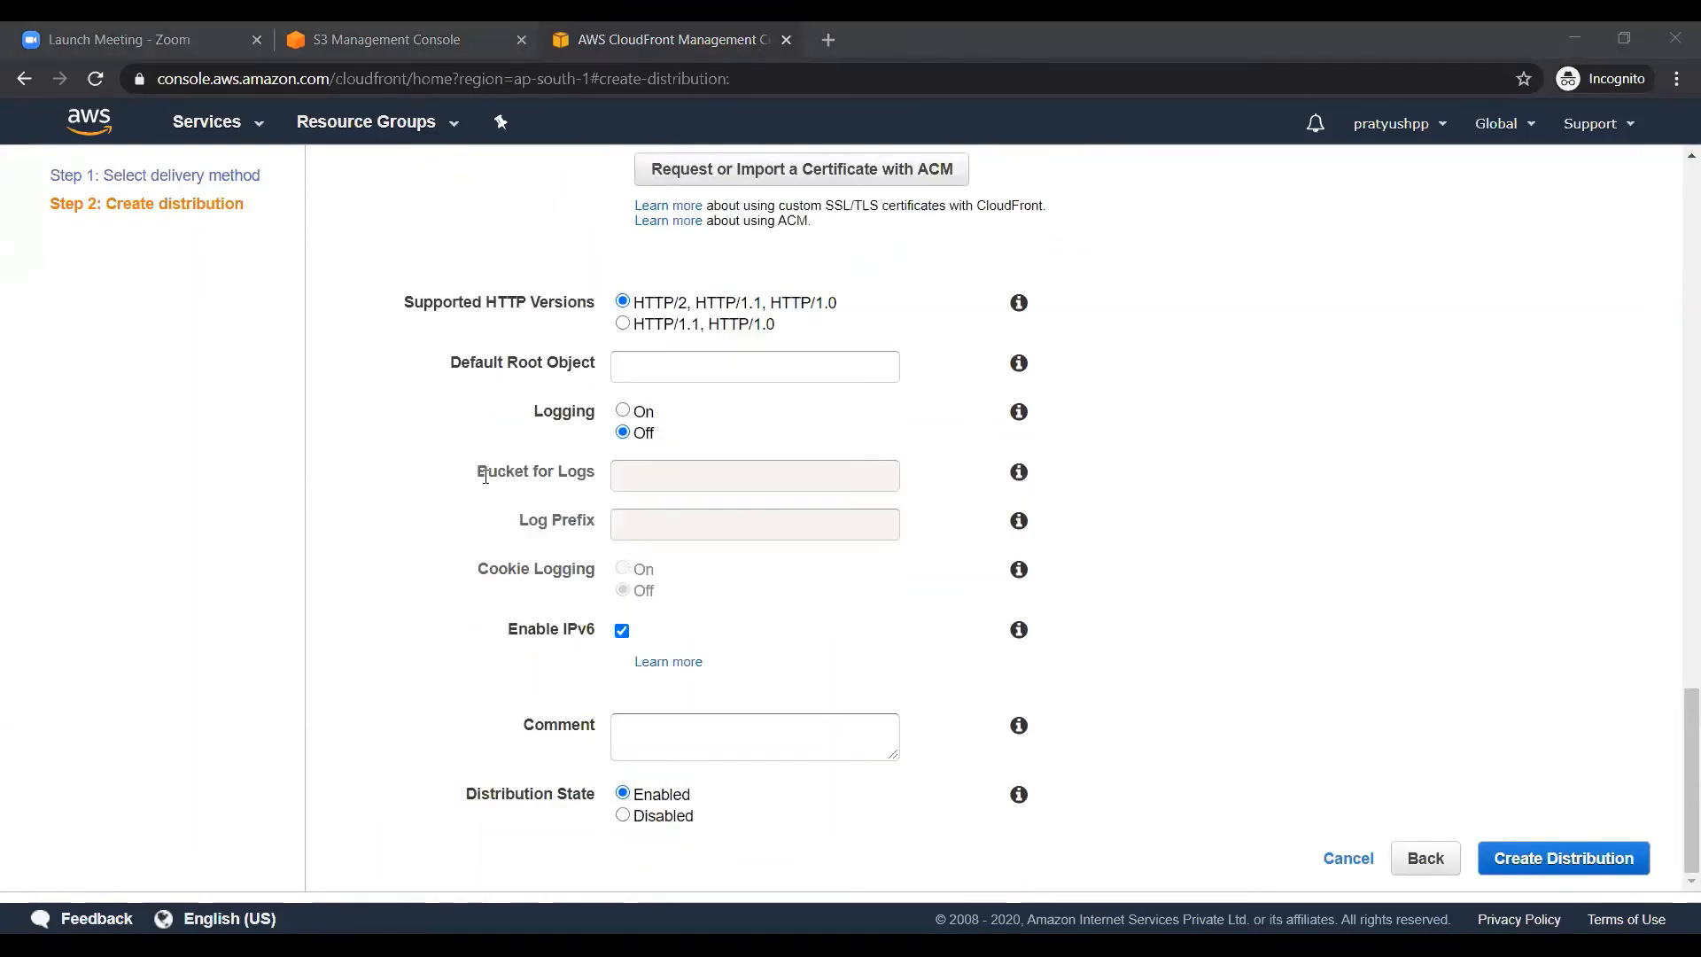
{"action": "left_click", "coordinate": [1538, 865]}
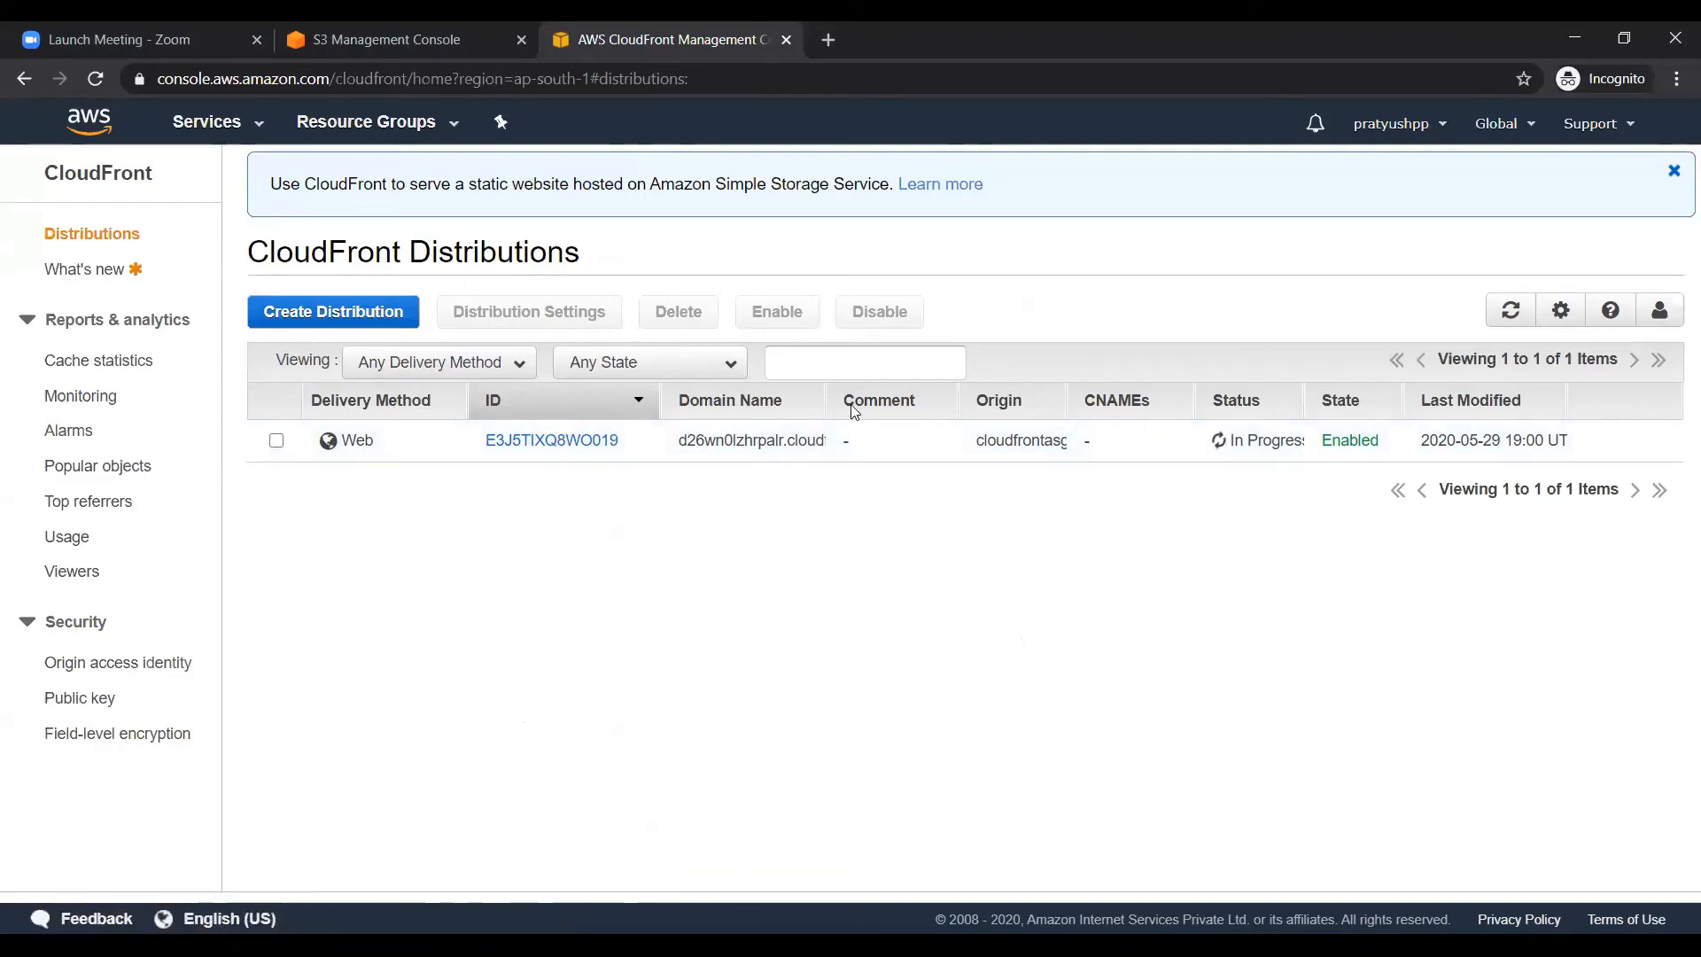
Widen the Domain Name column to show the full value and open the distribution's domain d26wn0lzhrpalr.cloudfront.net in a new tab.
{"action": "left_click_drag", "start_coordinate": [825, 398], "coordinate": [943, 396]}
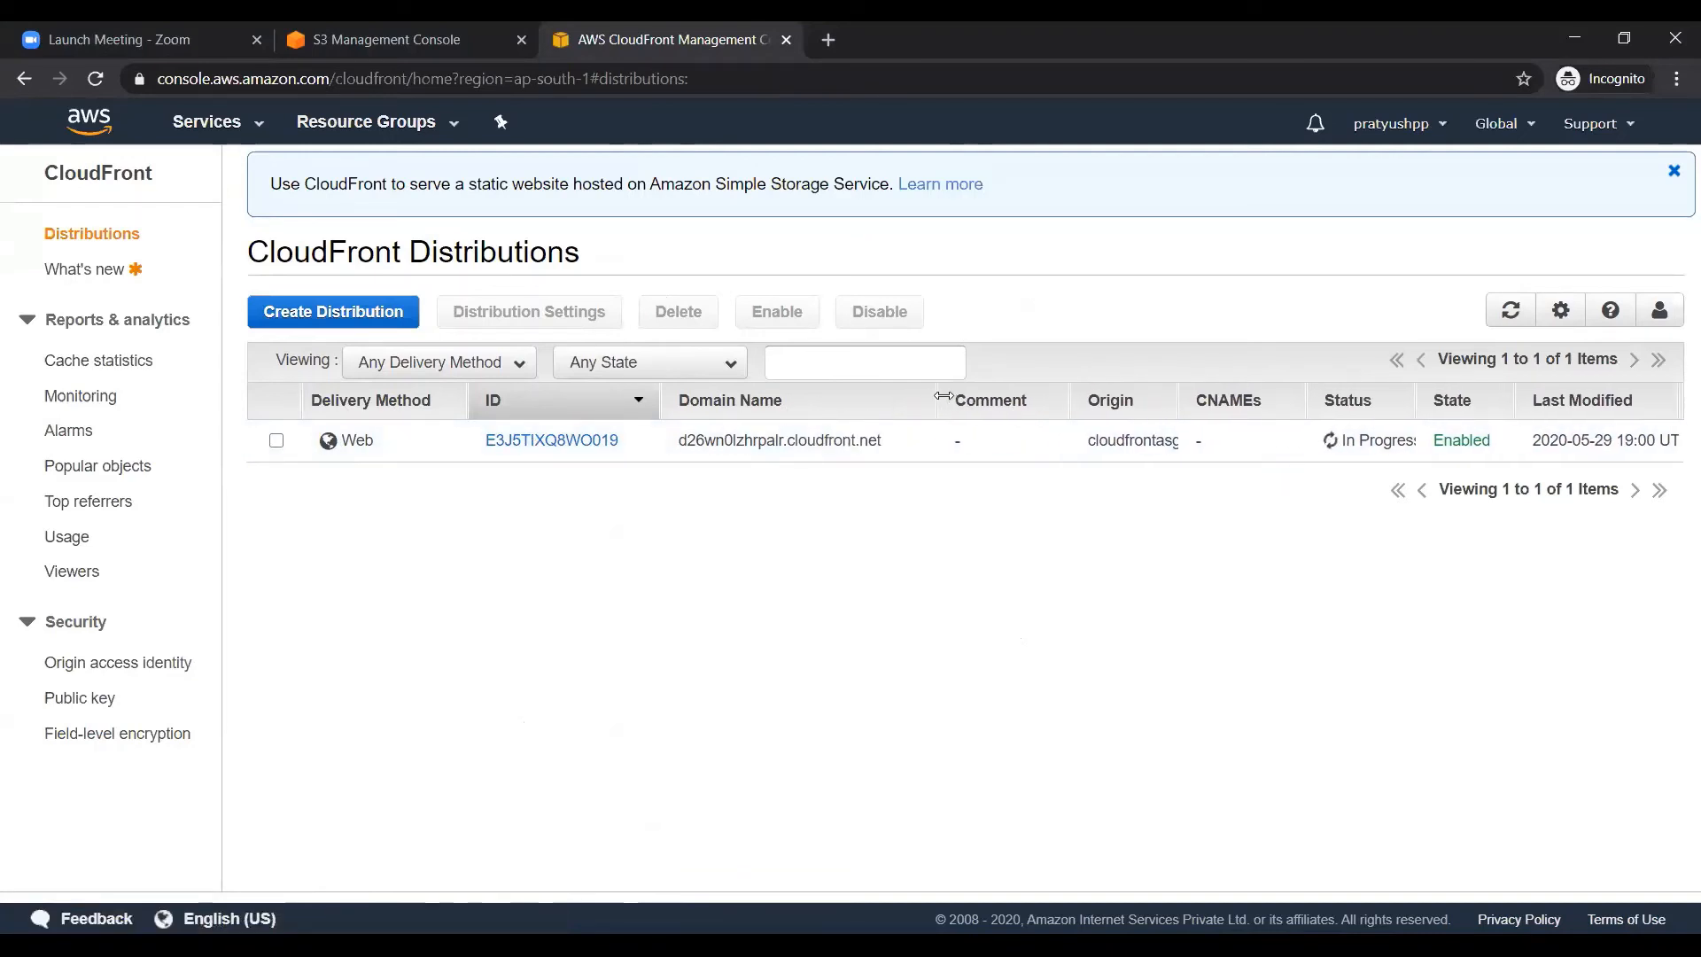
{"action": "left_click", "coordinate": [797, 440]}
{"action": "double_click", "coordinate": [779, 441]}
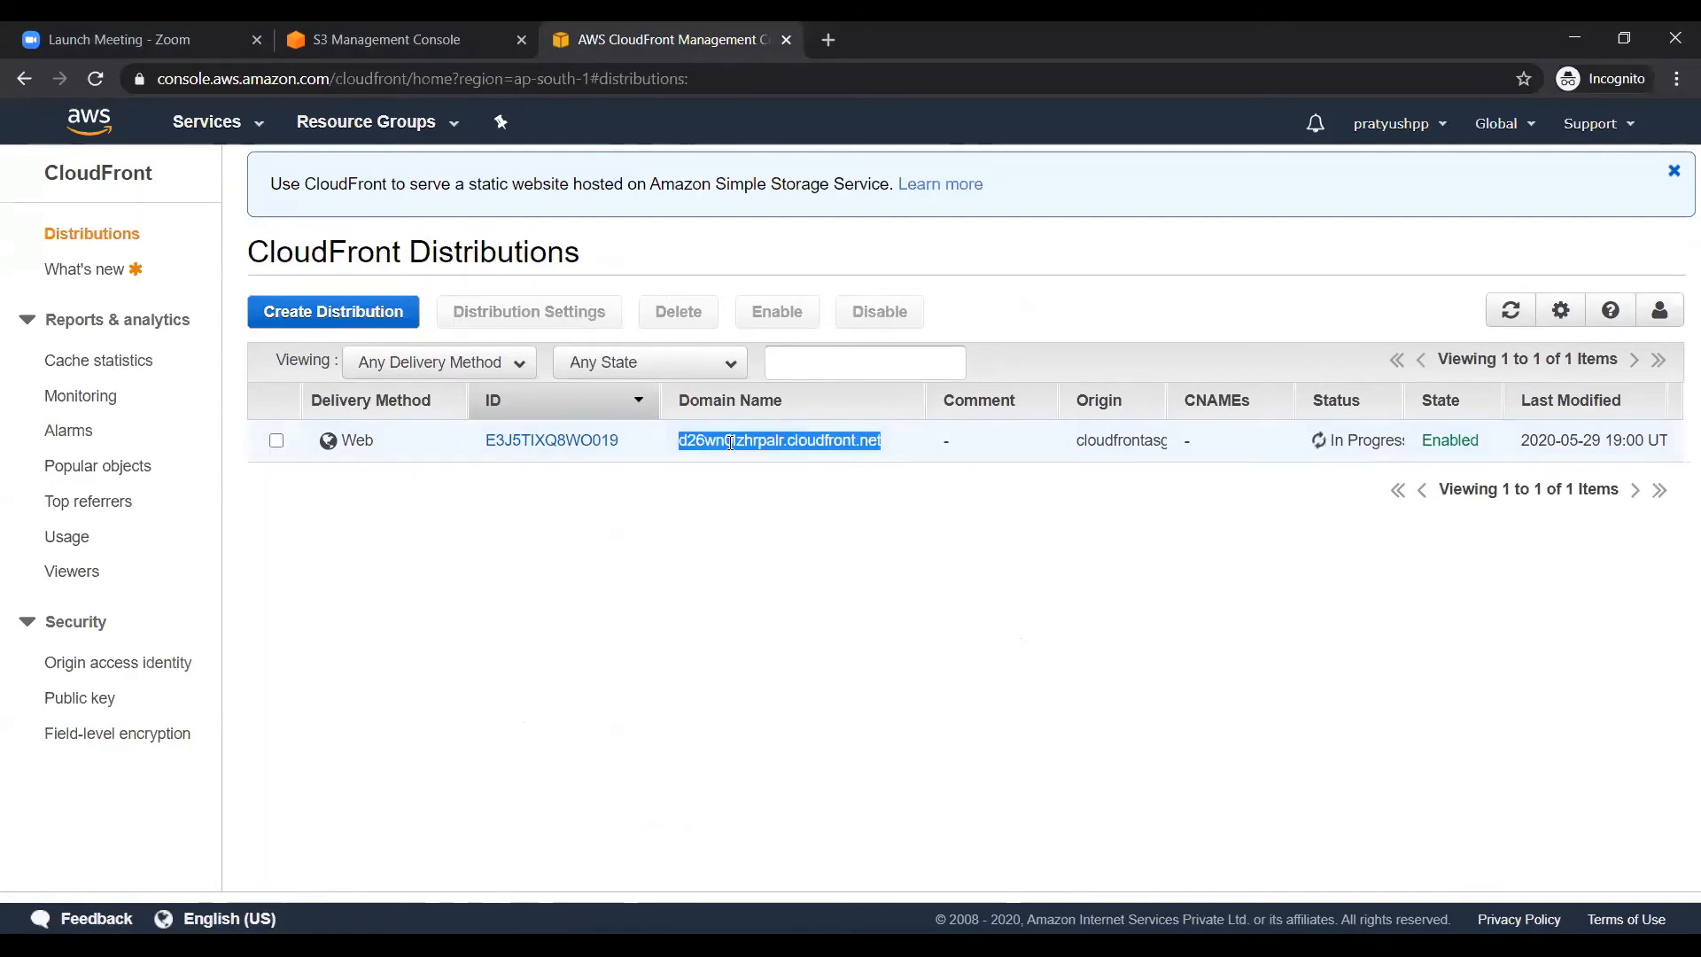
{"action": "right_click", "coordinate": [739, 449]}
{"action": "left_click", "coordinate": [773, 482]}
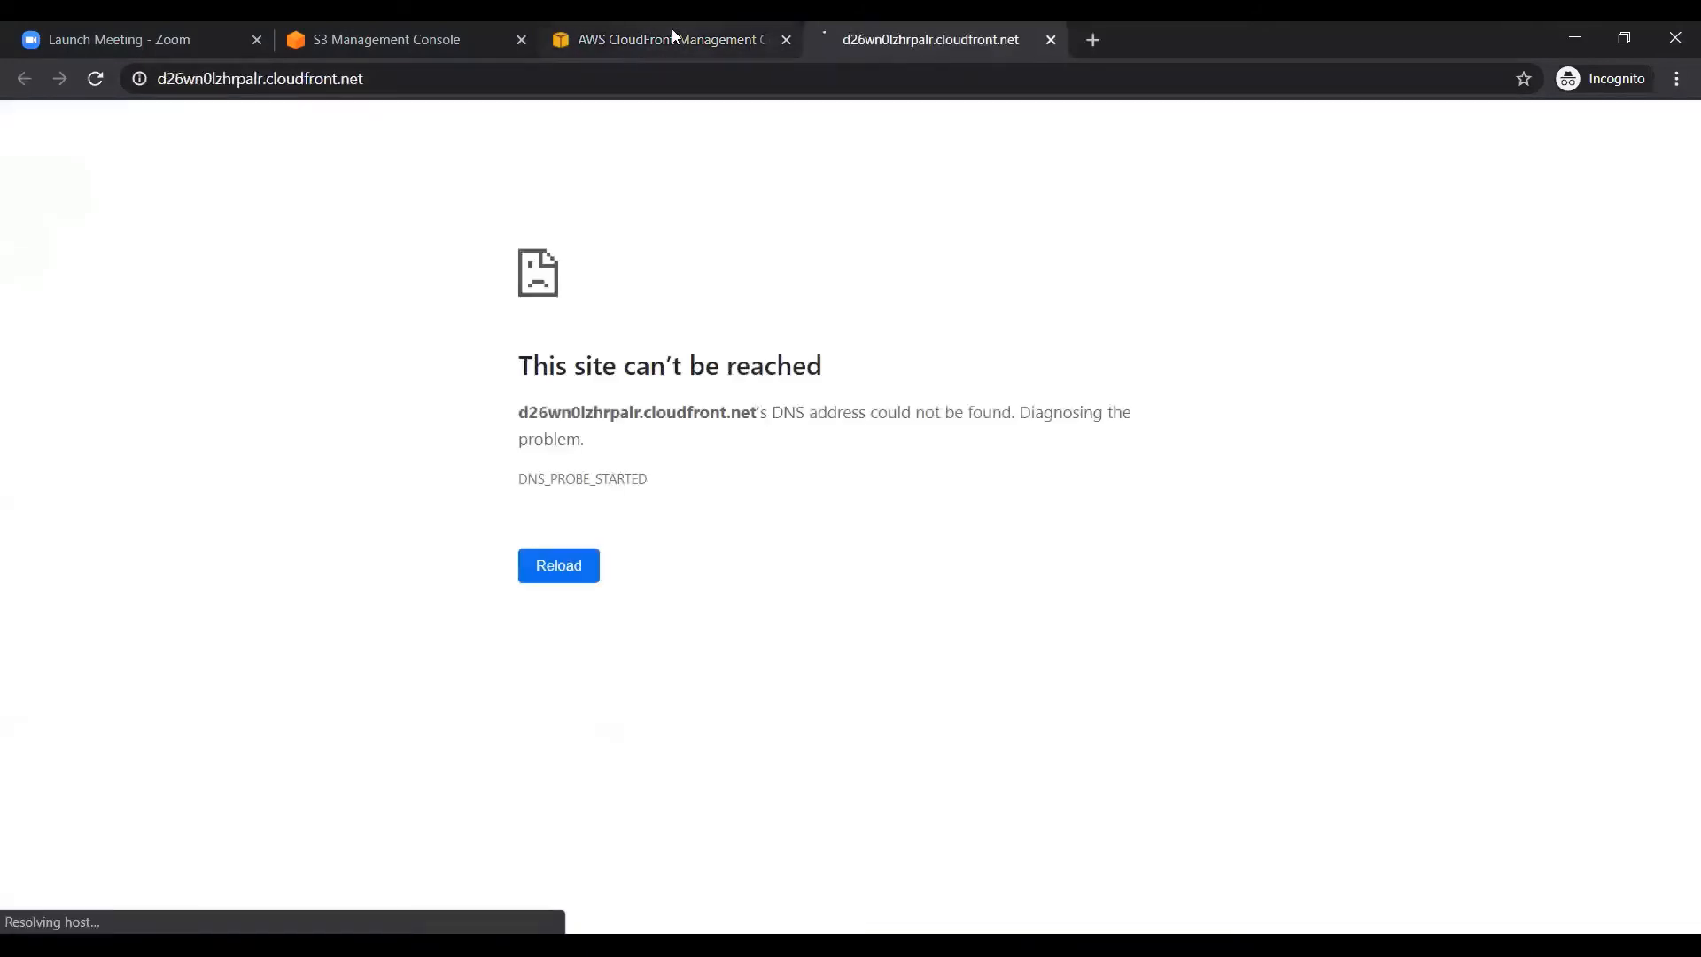
Return to the distributions list and resize its columns so the full Origin and Status values can be read.
{"action": "left_click", "coordinate": [671, 29]}
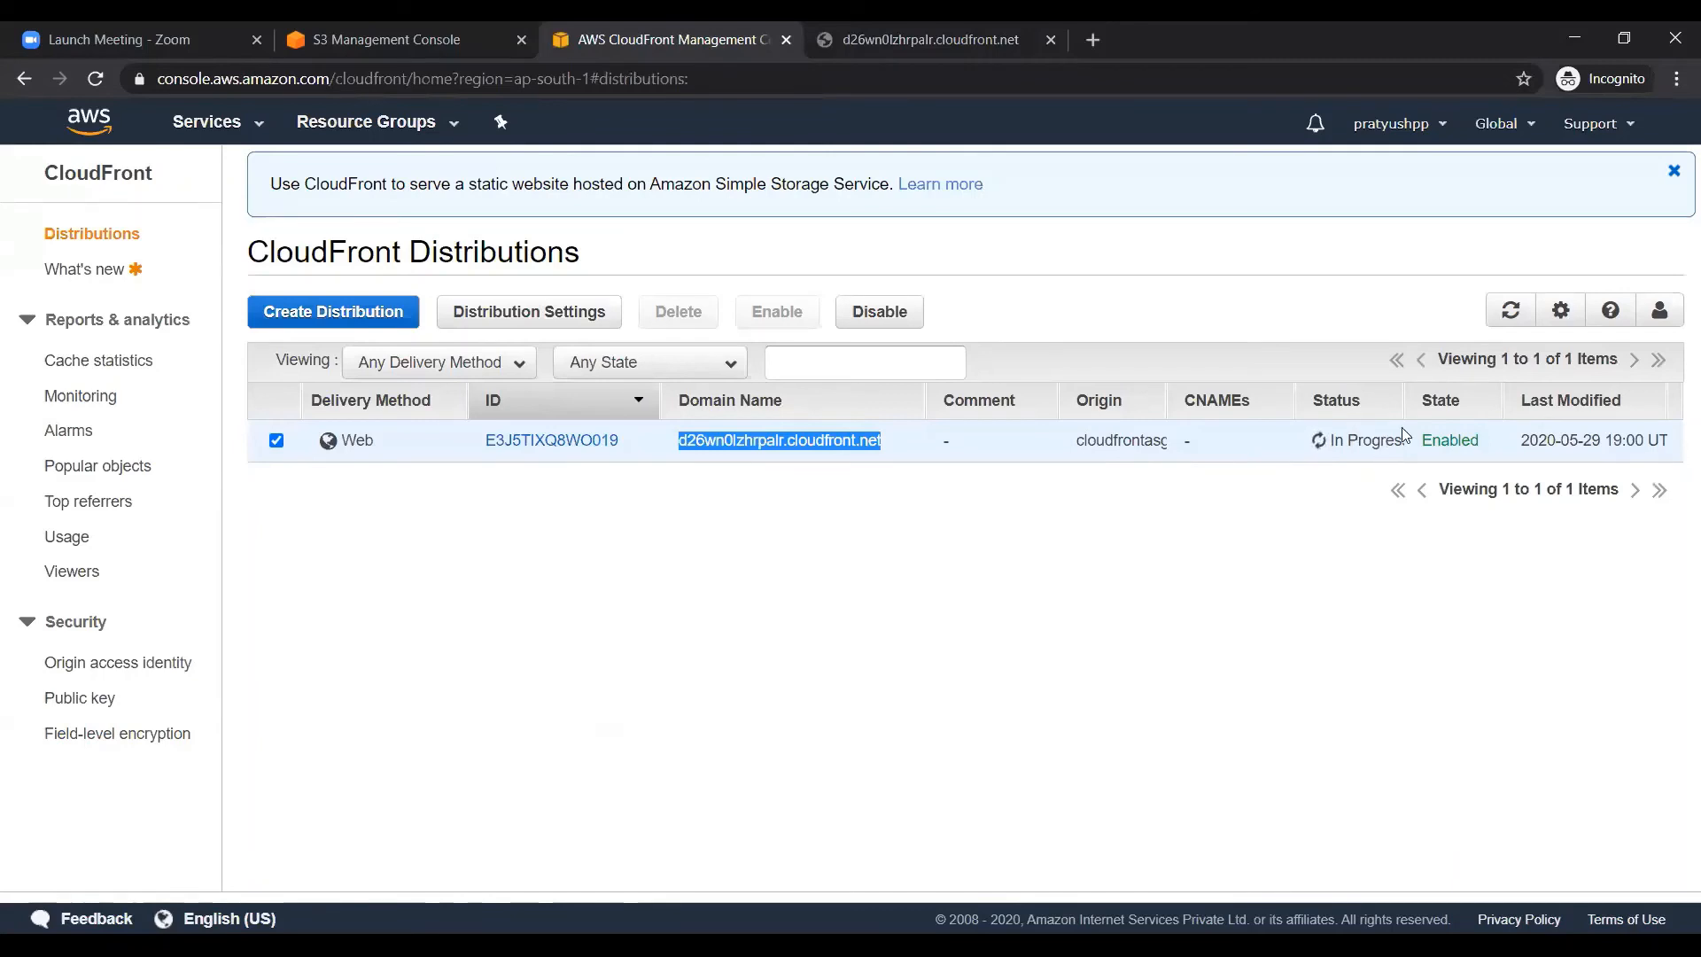
{"action": "left_click_drag", "start_coordinate": [1406, 403], "coordinate": [1170, 404]}
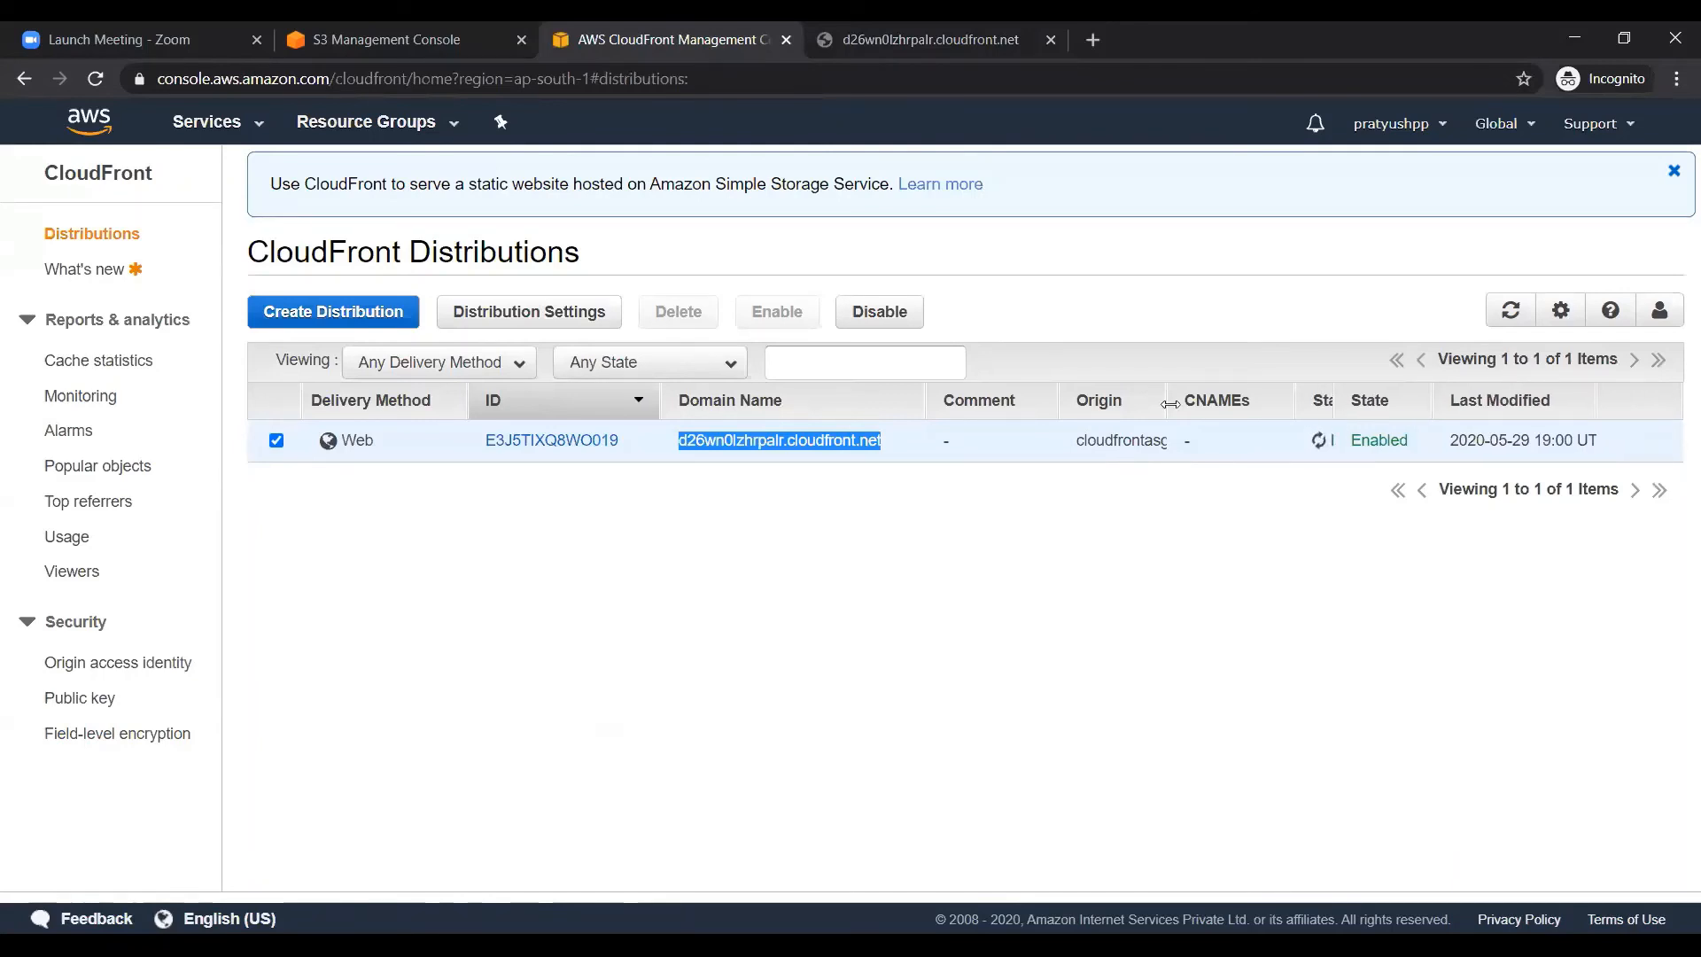
{"action": "left_click_drag", "start_coordinate": [1058, 396], "coordinate": [982, 390]}
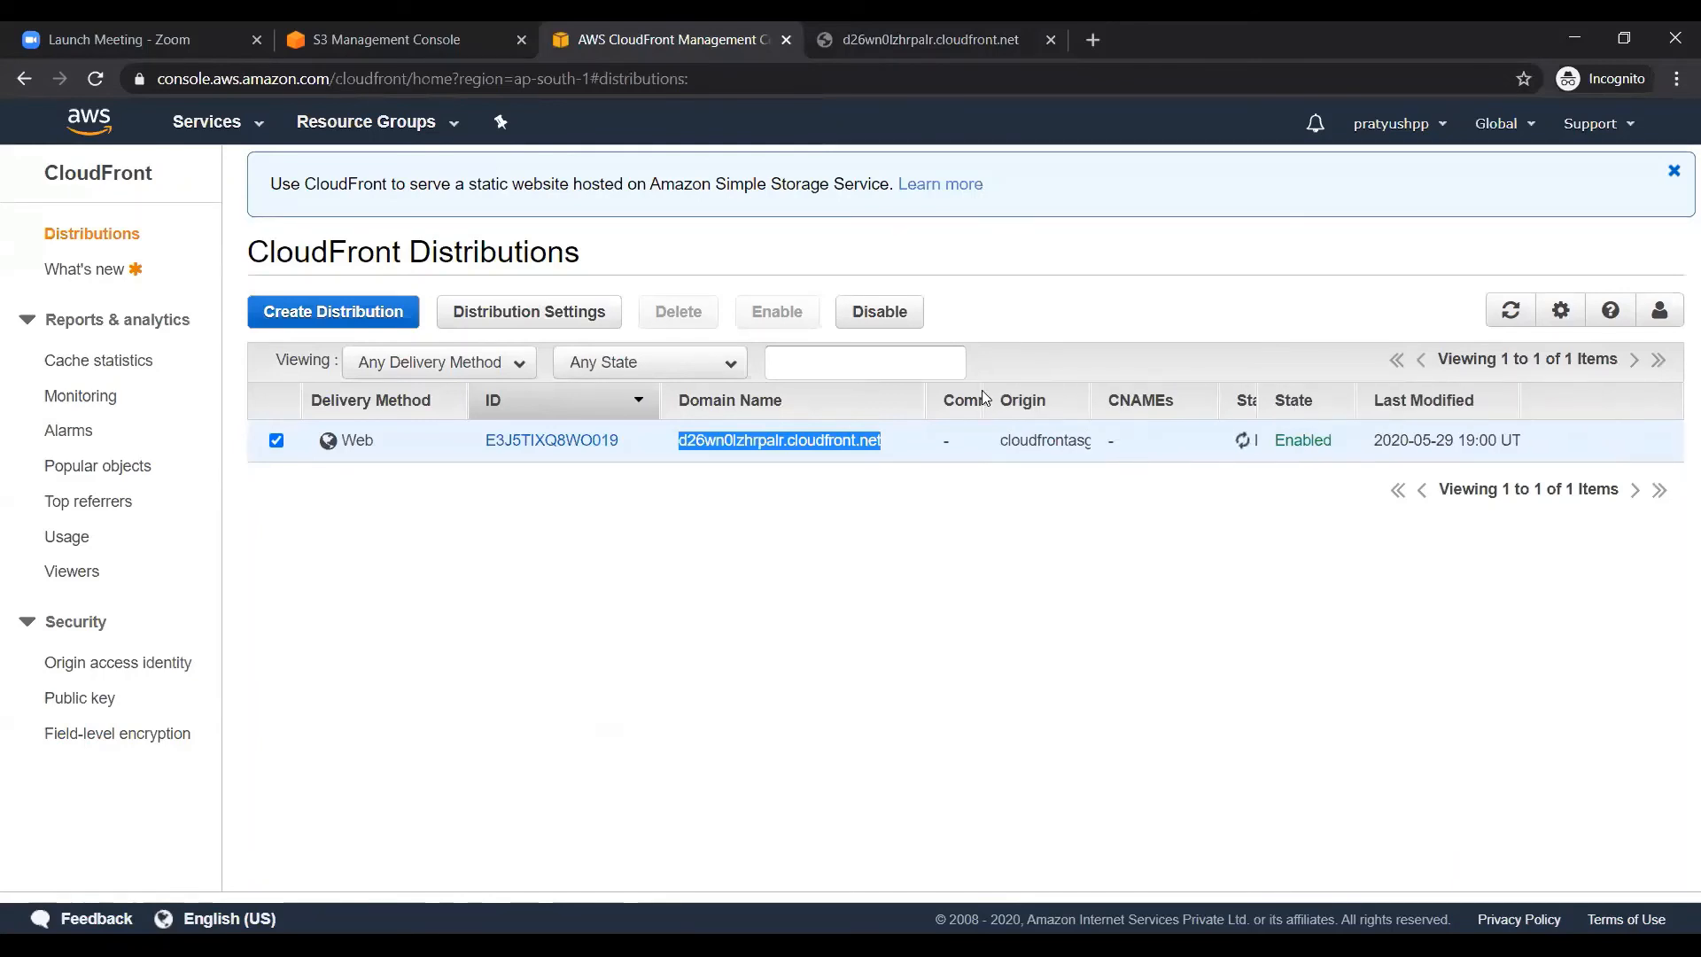
{"action": "left_click_drag", "start_coordinate": [1092, 402], "coordinate": [1253, 400]}
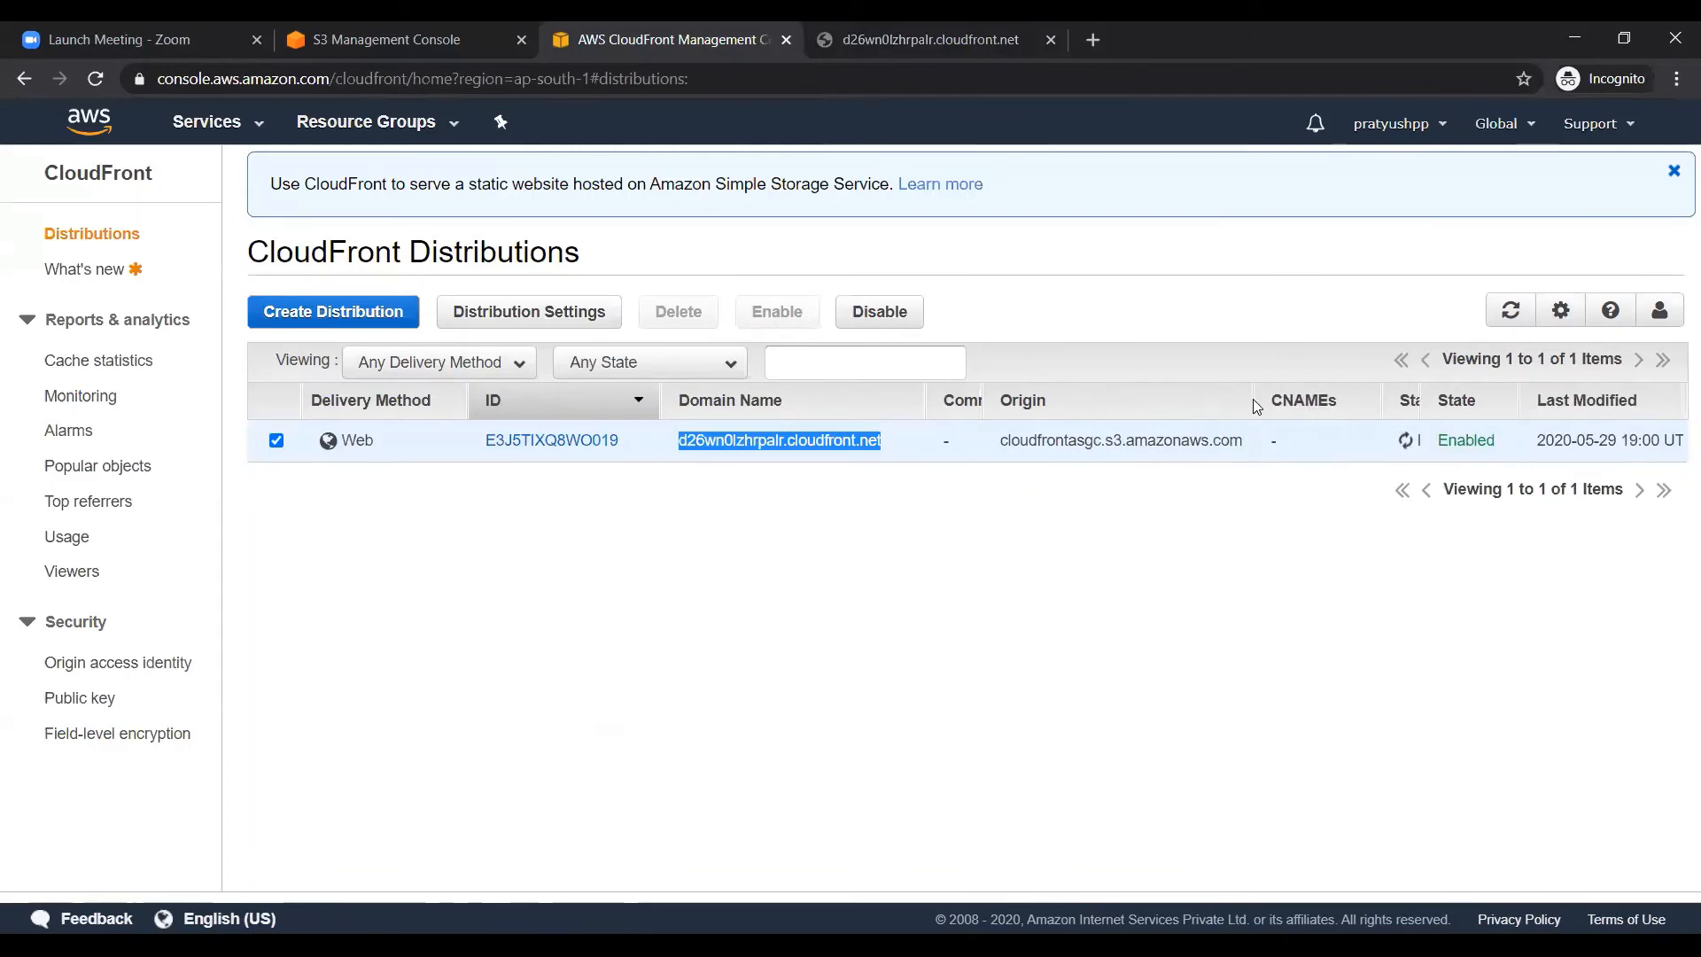
{"action": "left_click_drag", "start_coordinate": [1000, 440], "coordinate": [1098, 430]}
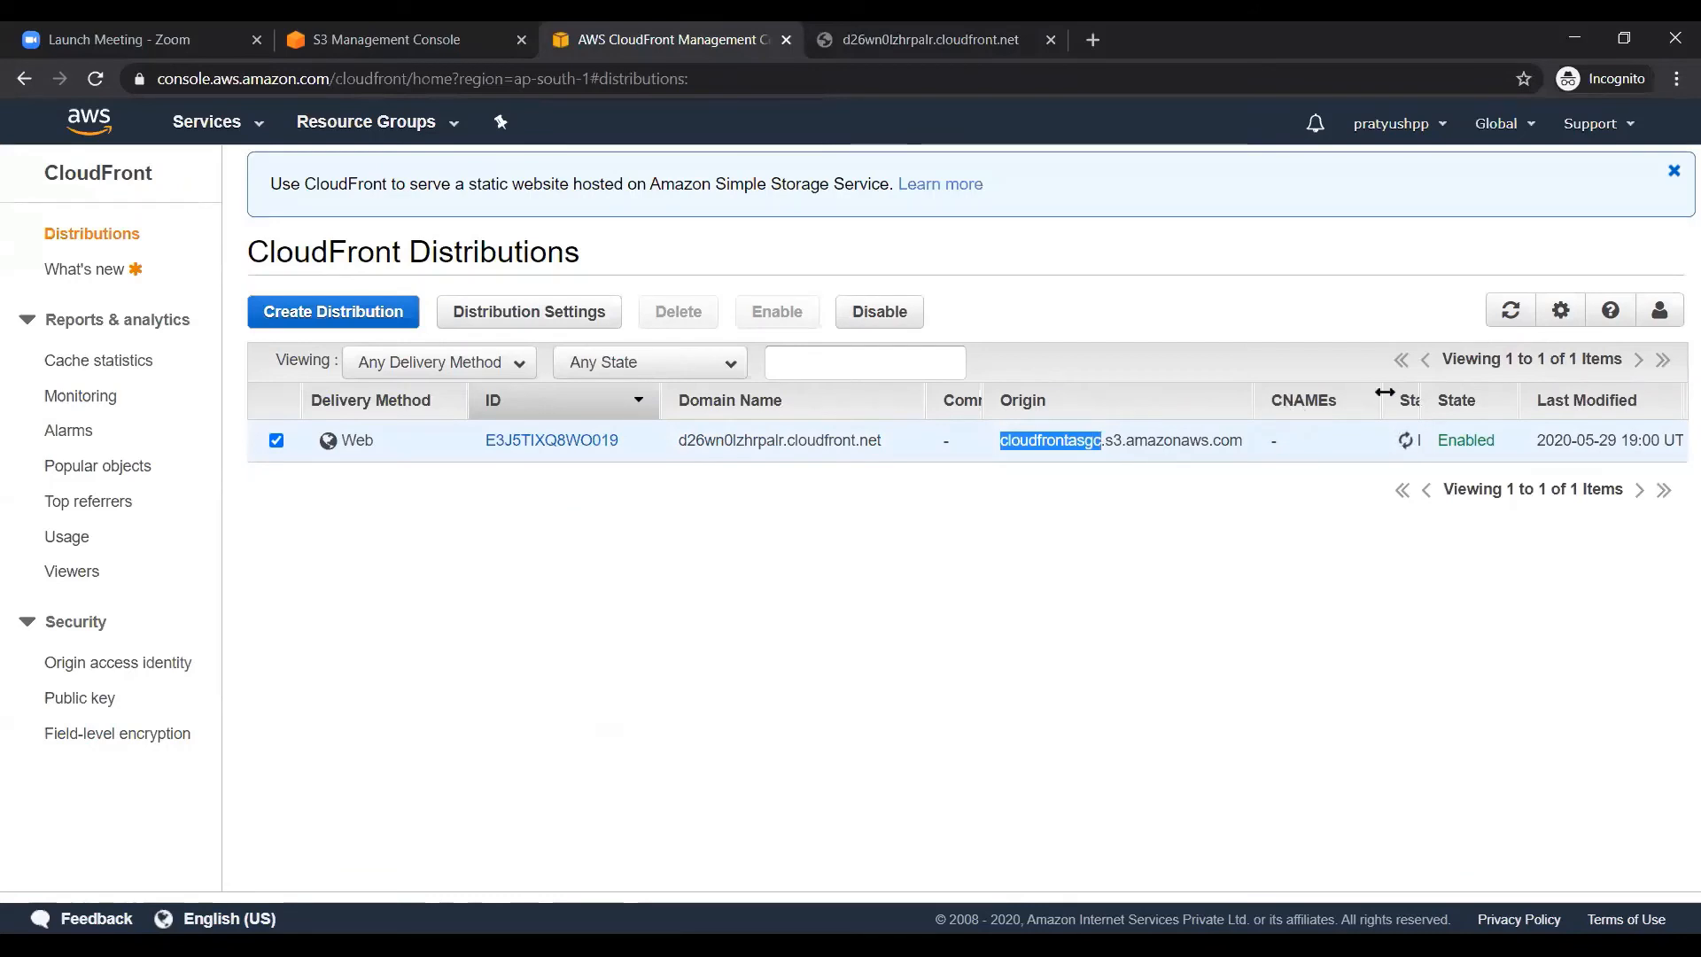
{"action": "left_click_drag", "start_coordinate": [1382, 399], "coordinate": [1164, 400]}
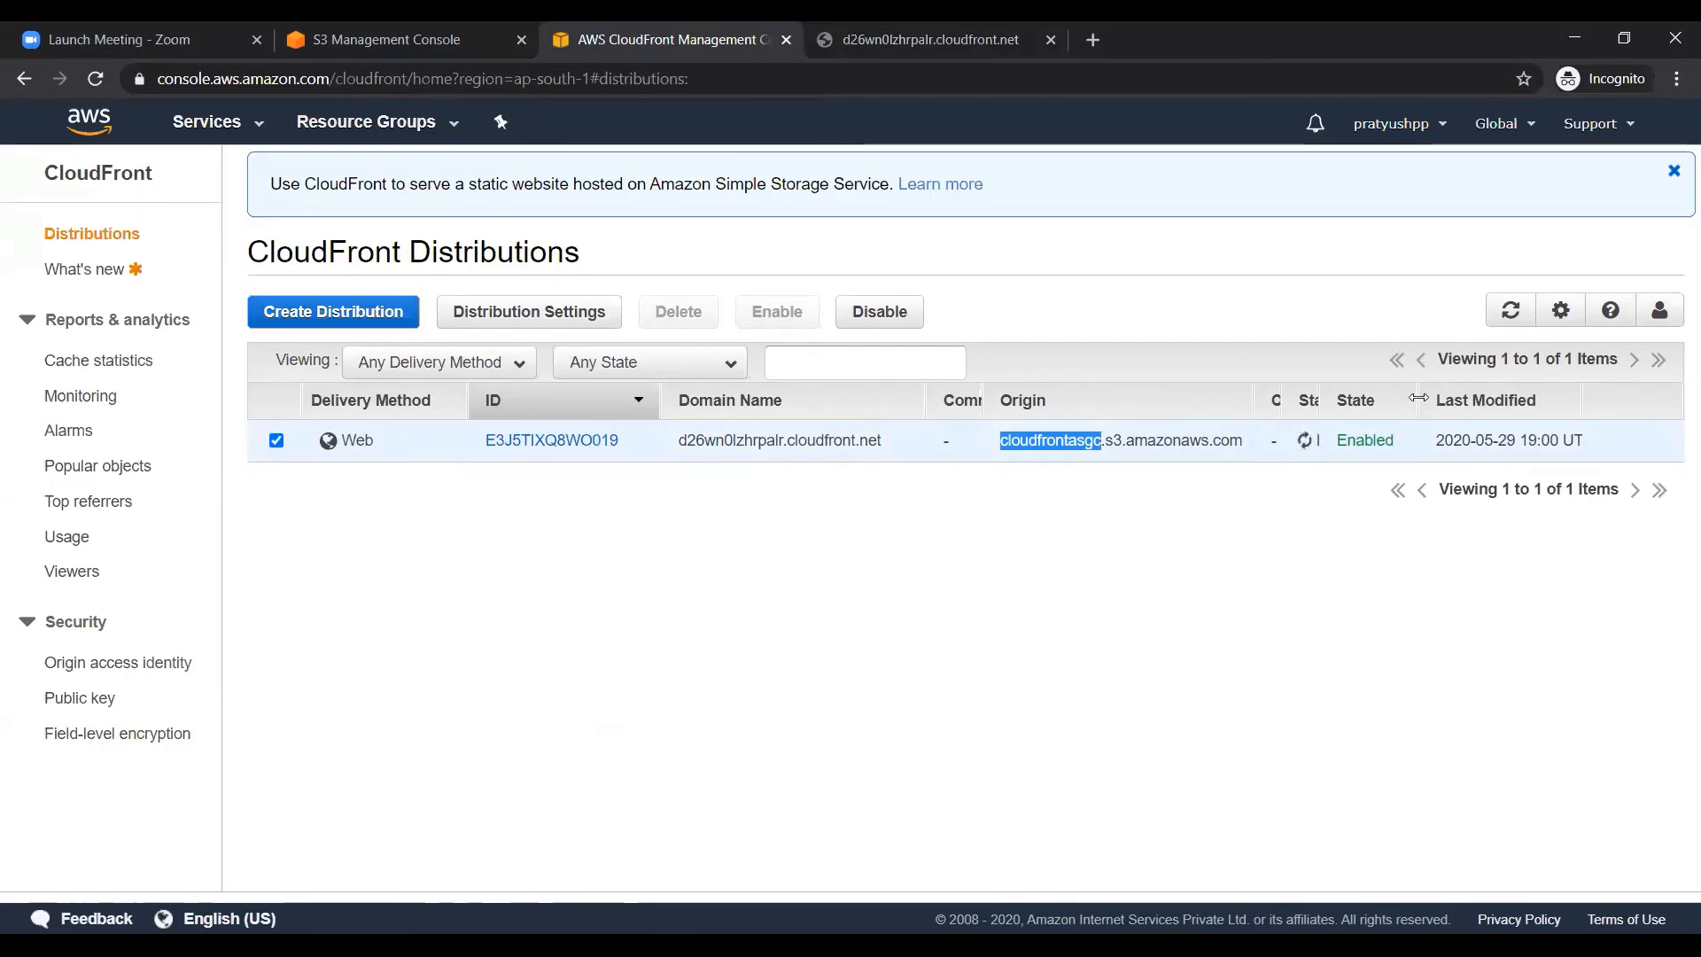
{"action": "left_click_drag", "start_coordinate": [1419, 398], "coordinate": [1552, 400]}
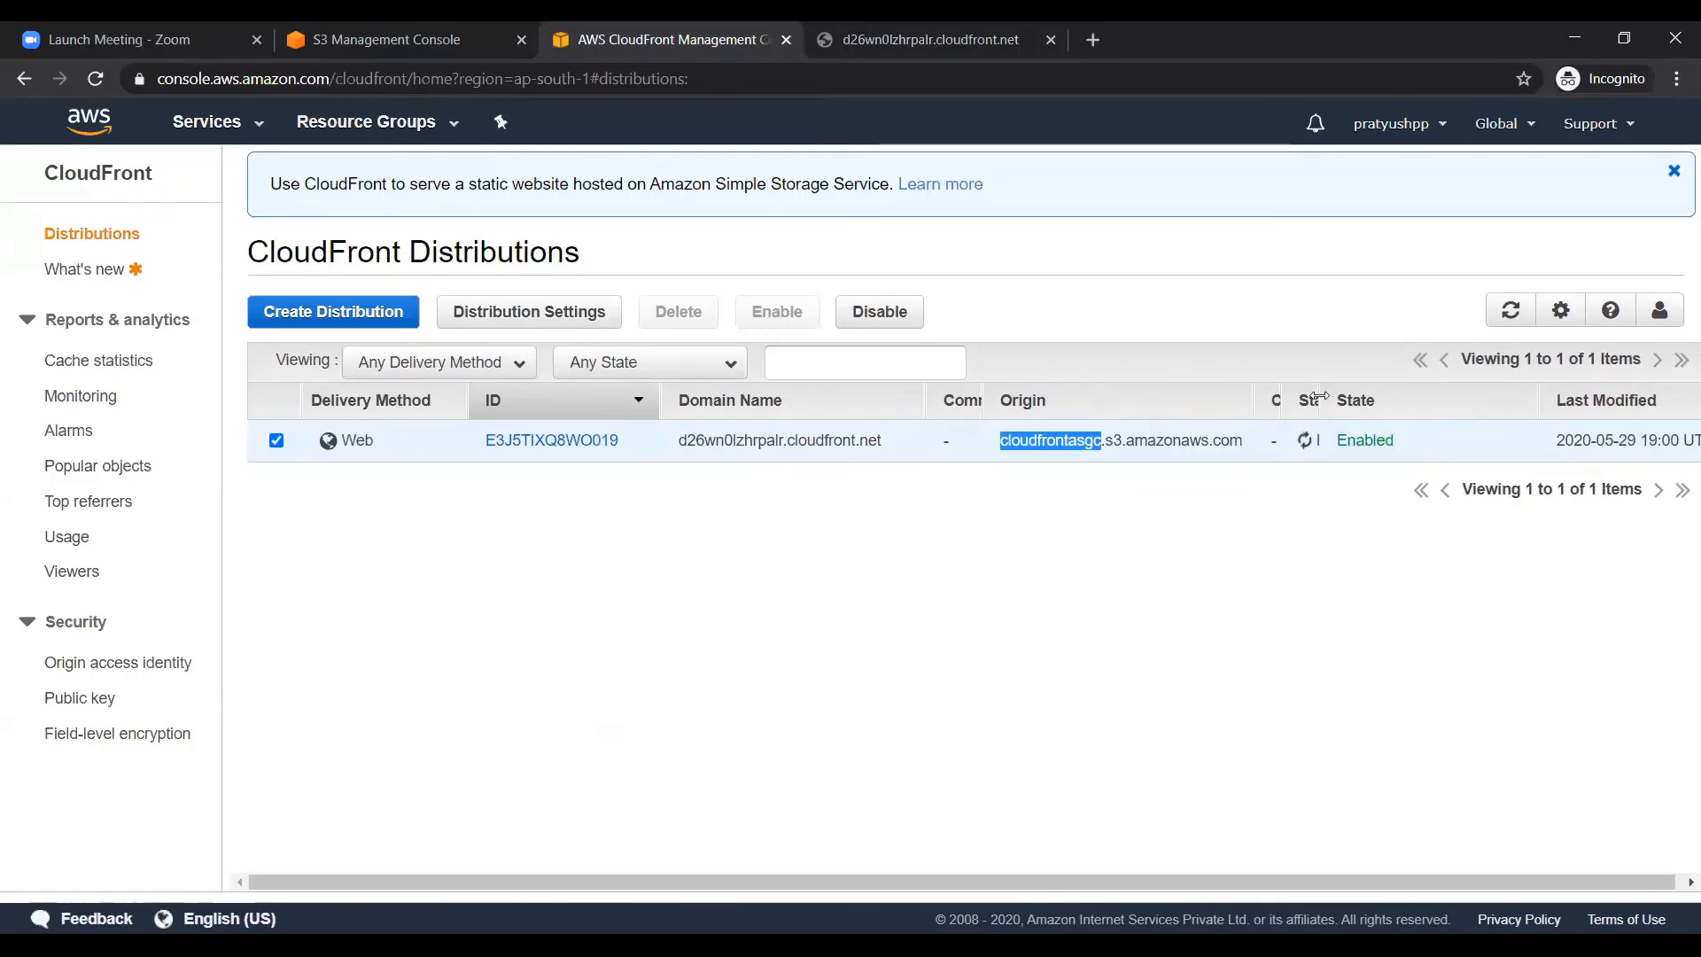
{"action": "left_click_drag", "start_coordinate": [1327, 399], "coordinate": [1470, 400]}
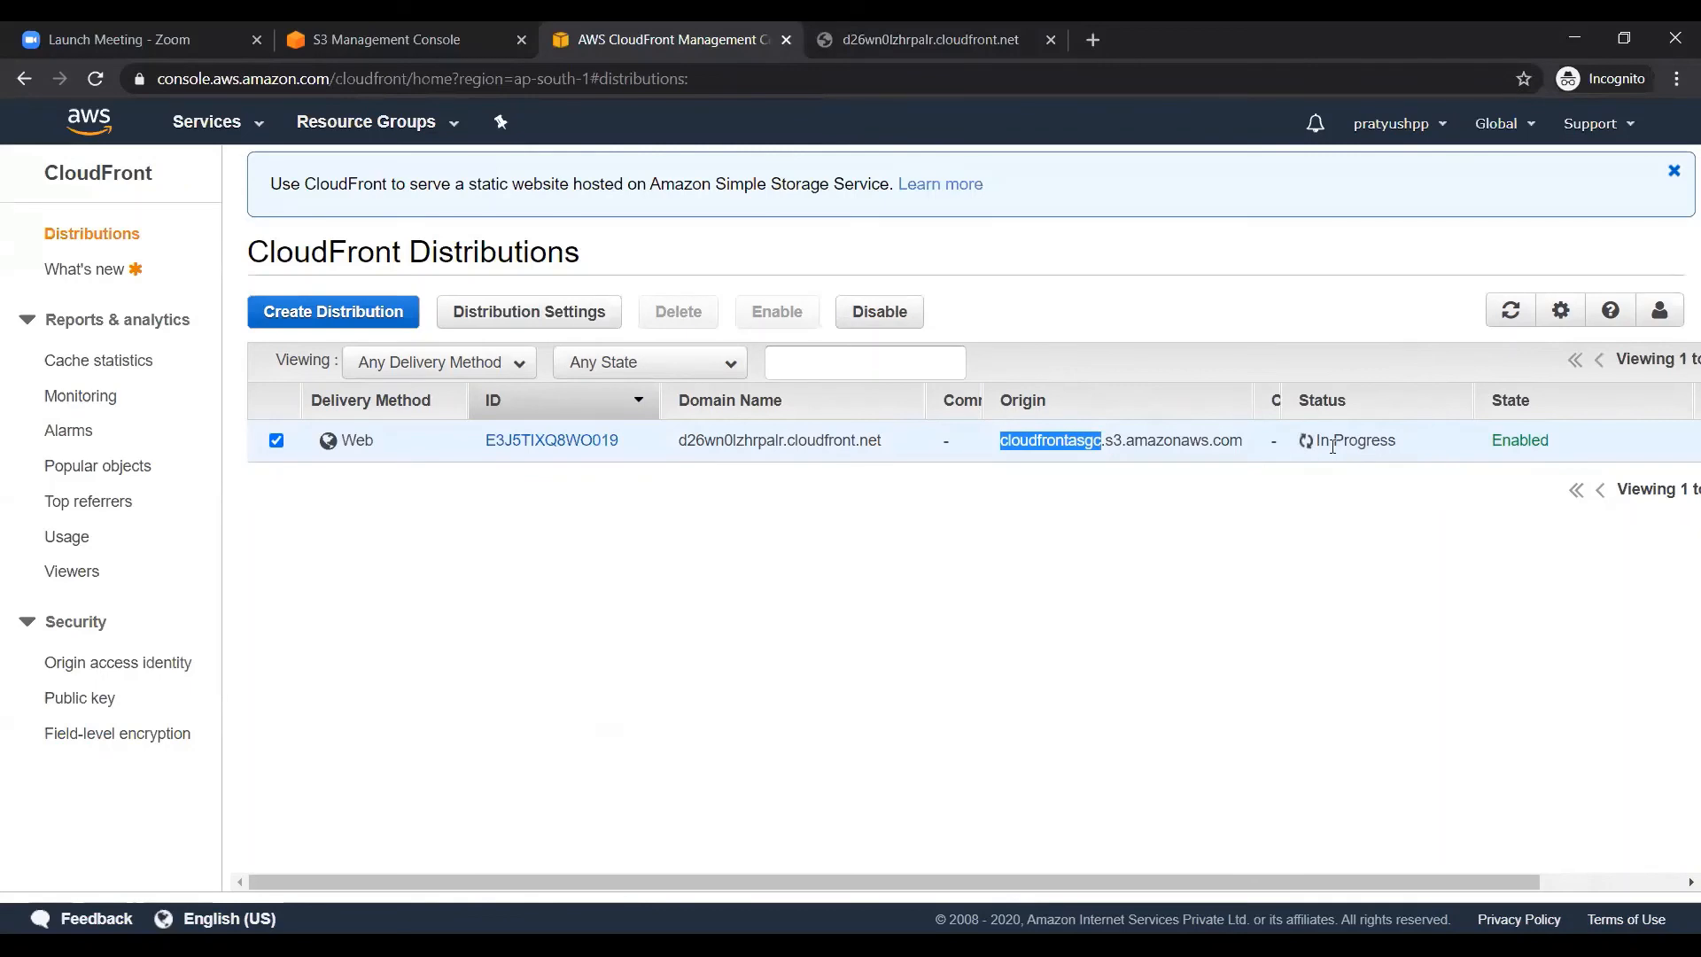
{"action": "key", "text": "alt+Tab"}
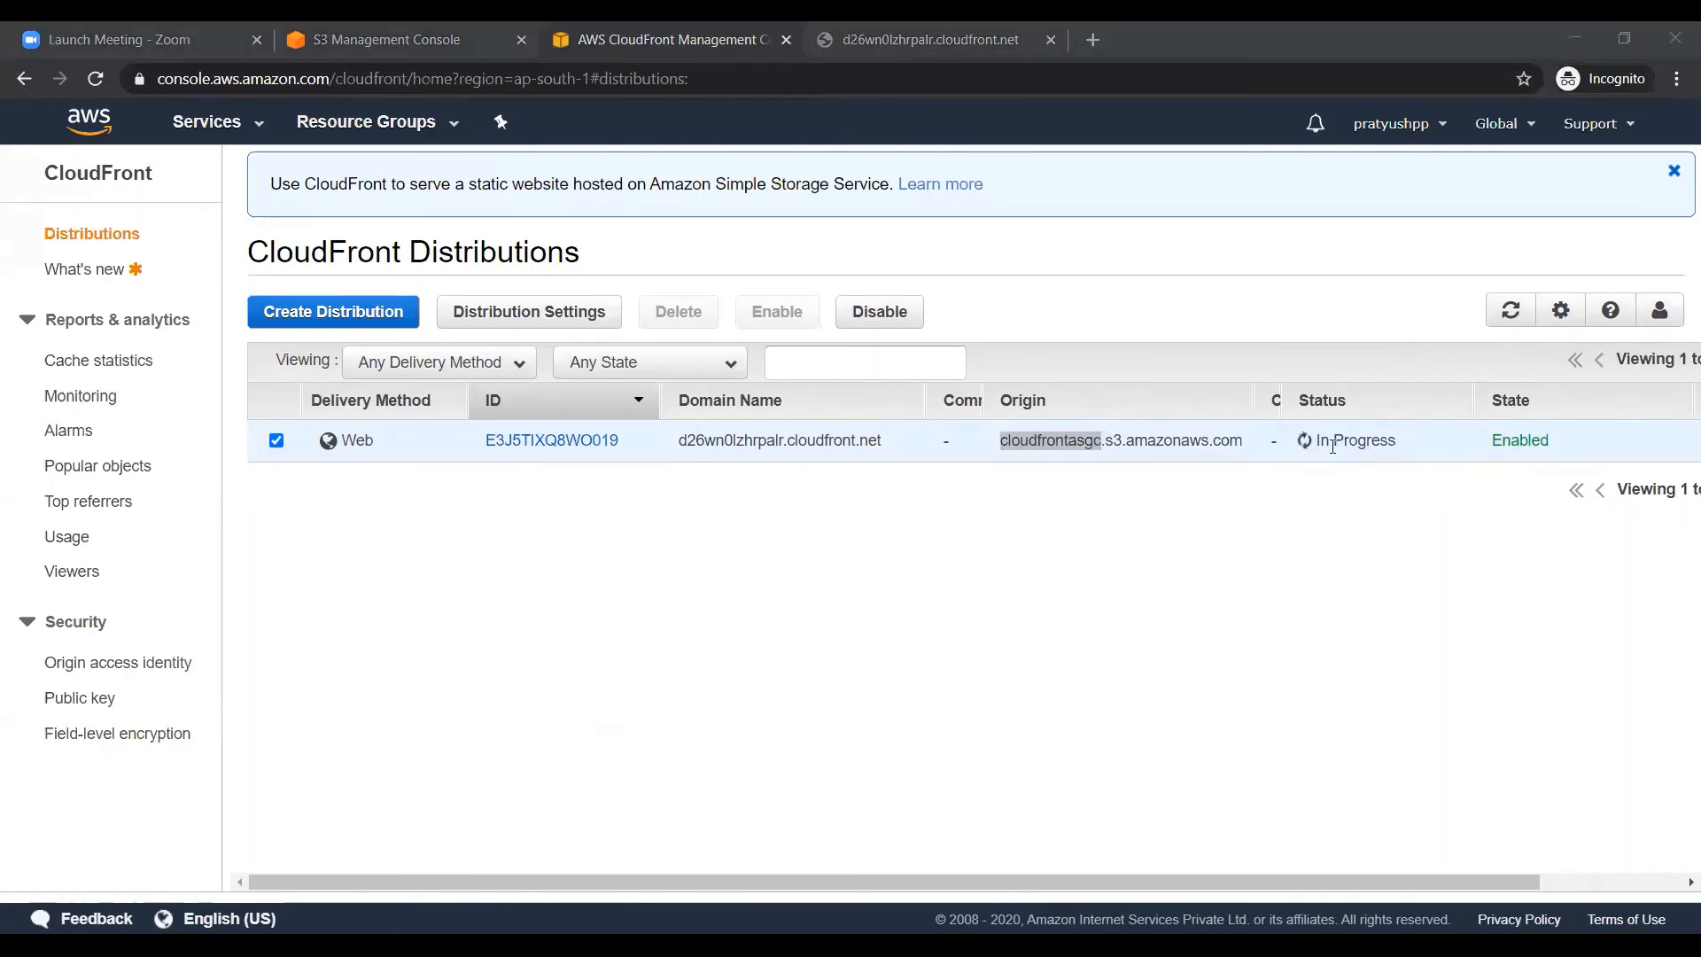
{"action": "left_click", "coordinate": [1332, 446]}
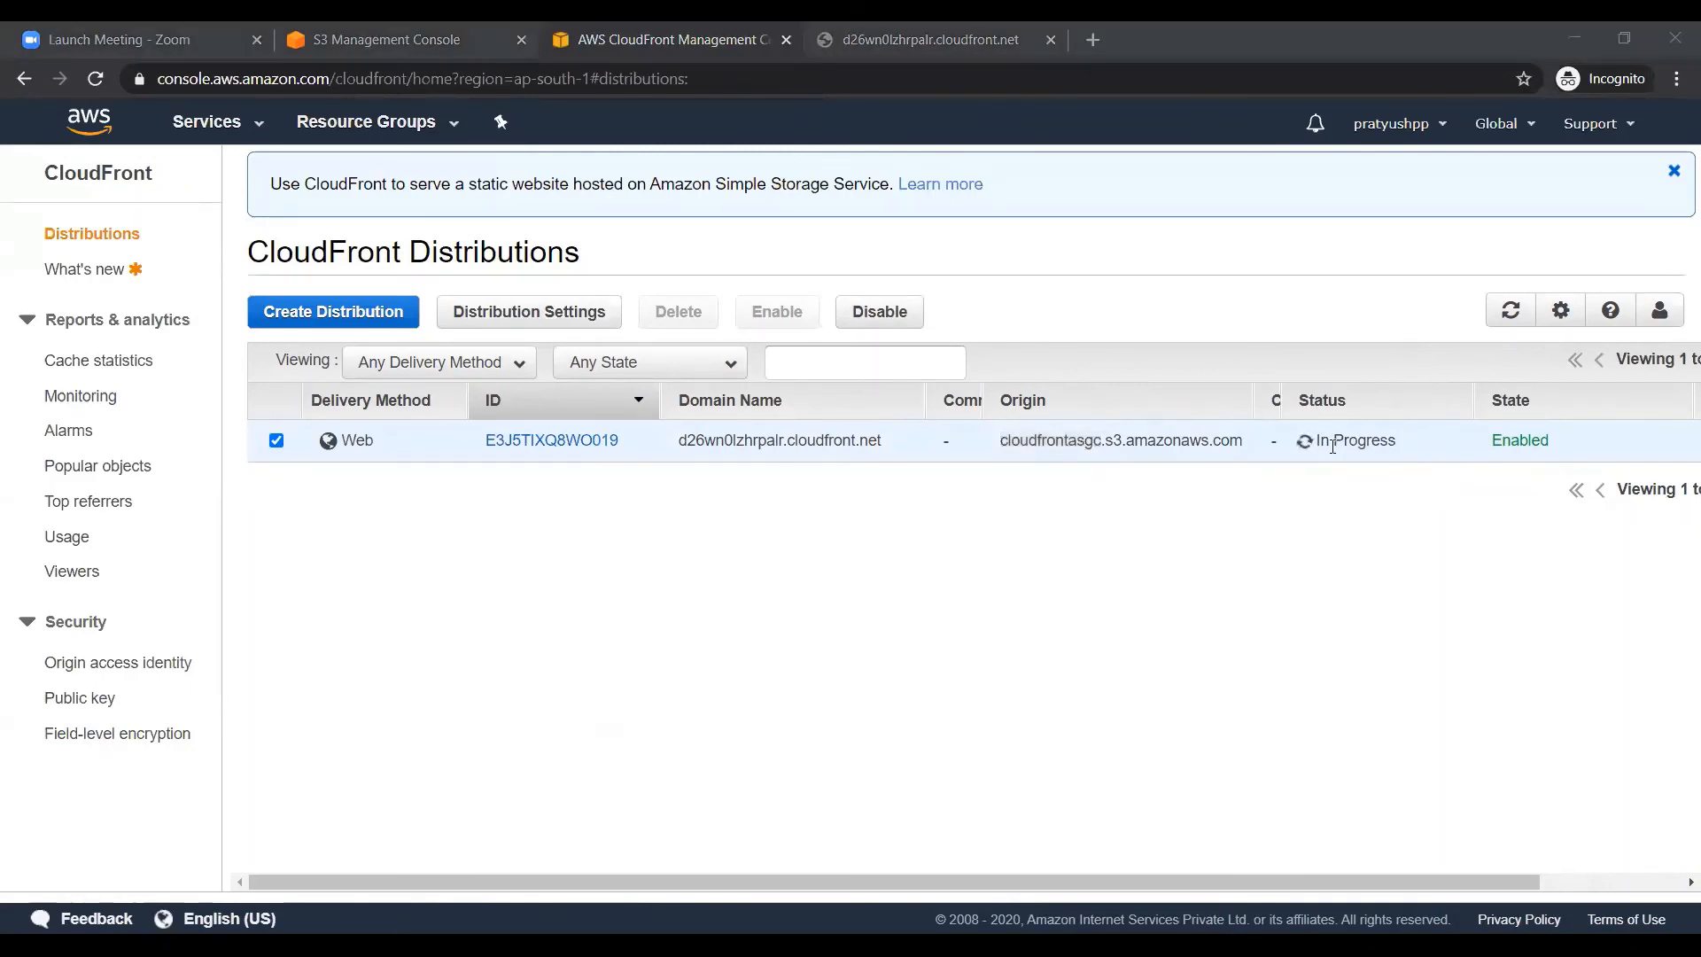
Try to load index.html through the distribution at d26wn0lzhrpalr.cloudfront.net/index.html.
{"action": "left_click", "coordinate": [939, 39]}
{"action": "left_click", "coordinate": [600, 80]}
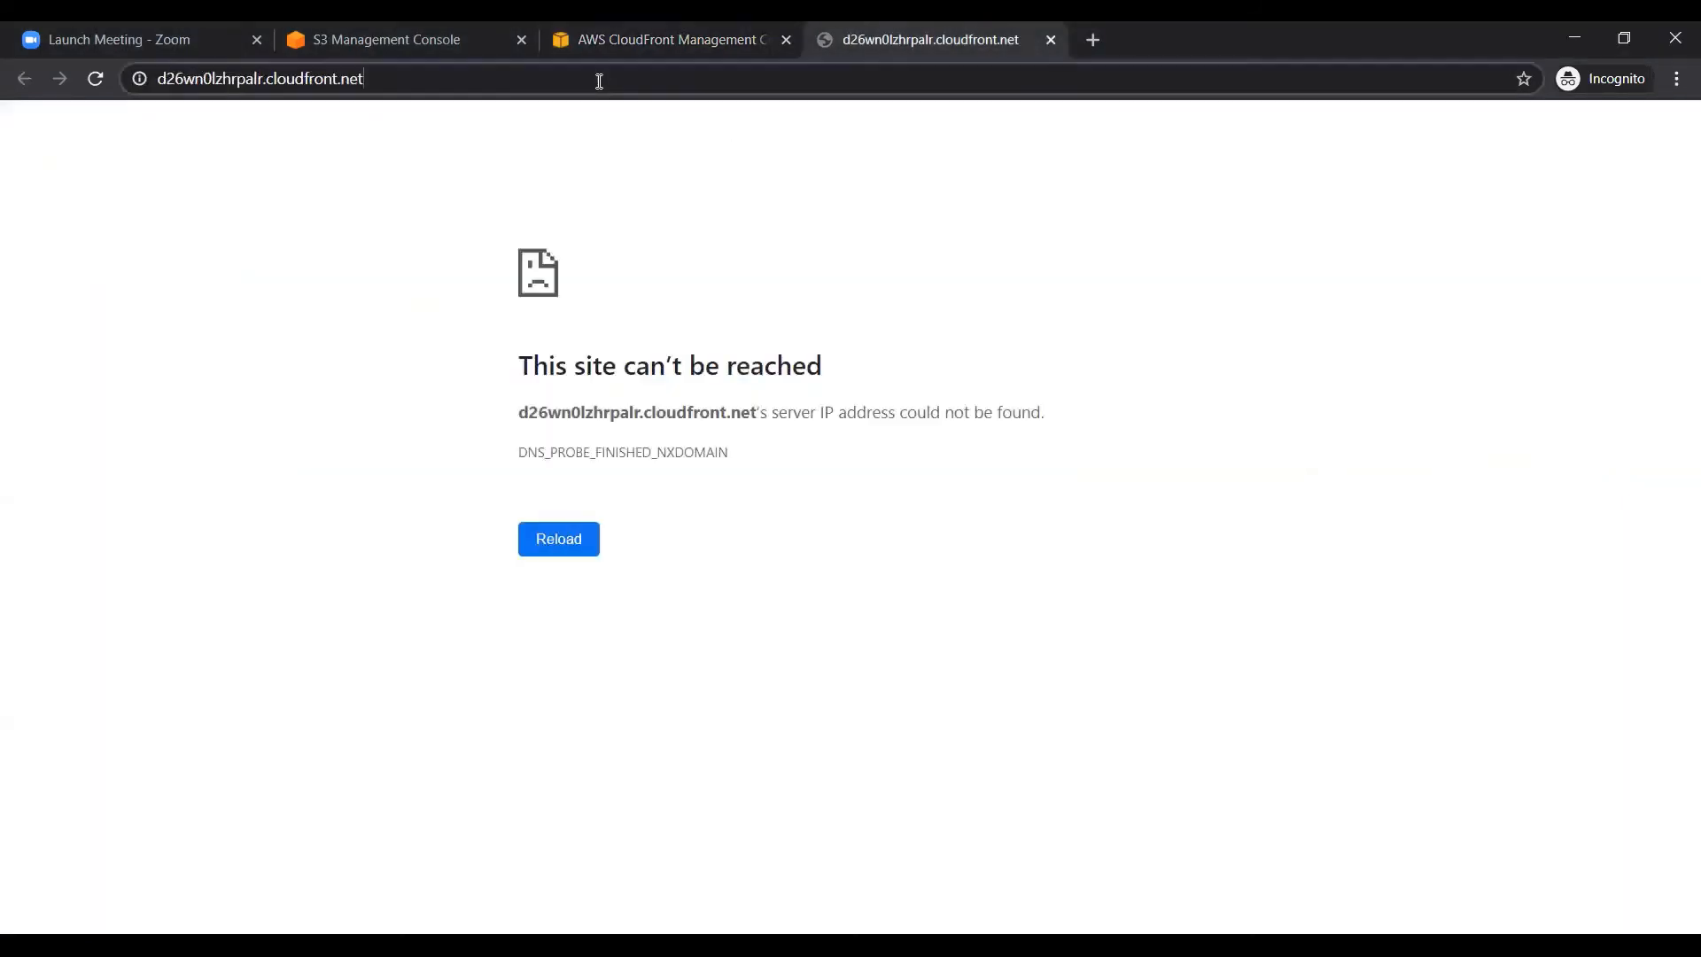
{"action": "left_click", "coordinate": [600, 81]}
{"action": "type", "text": "/"}
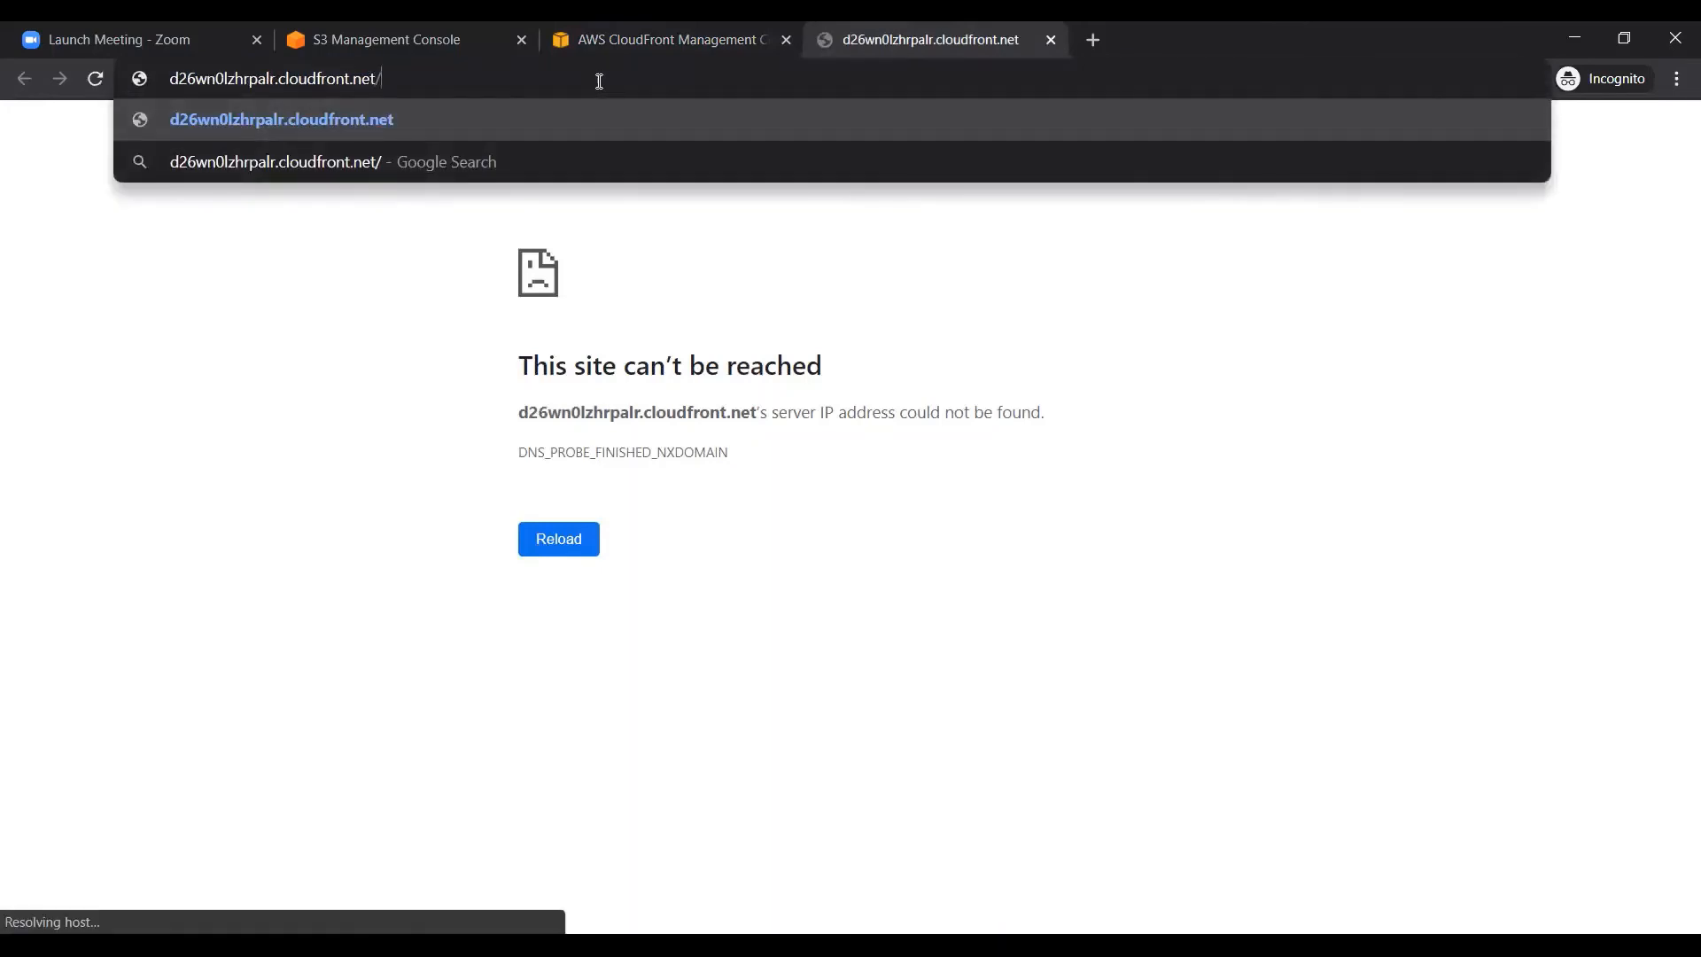
{"action": "type", "text": "index/"}
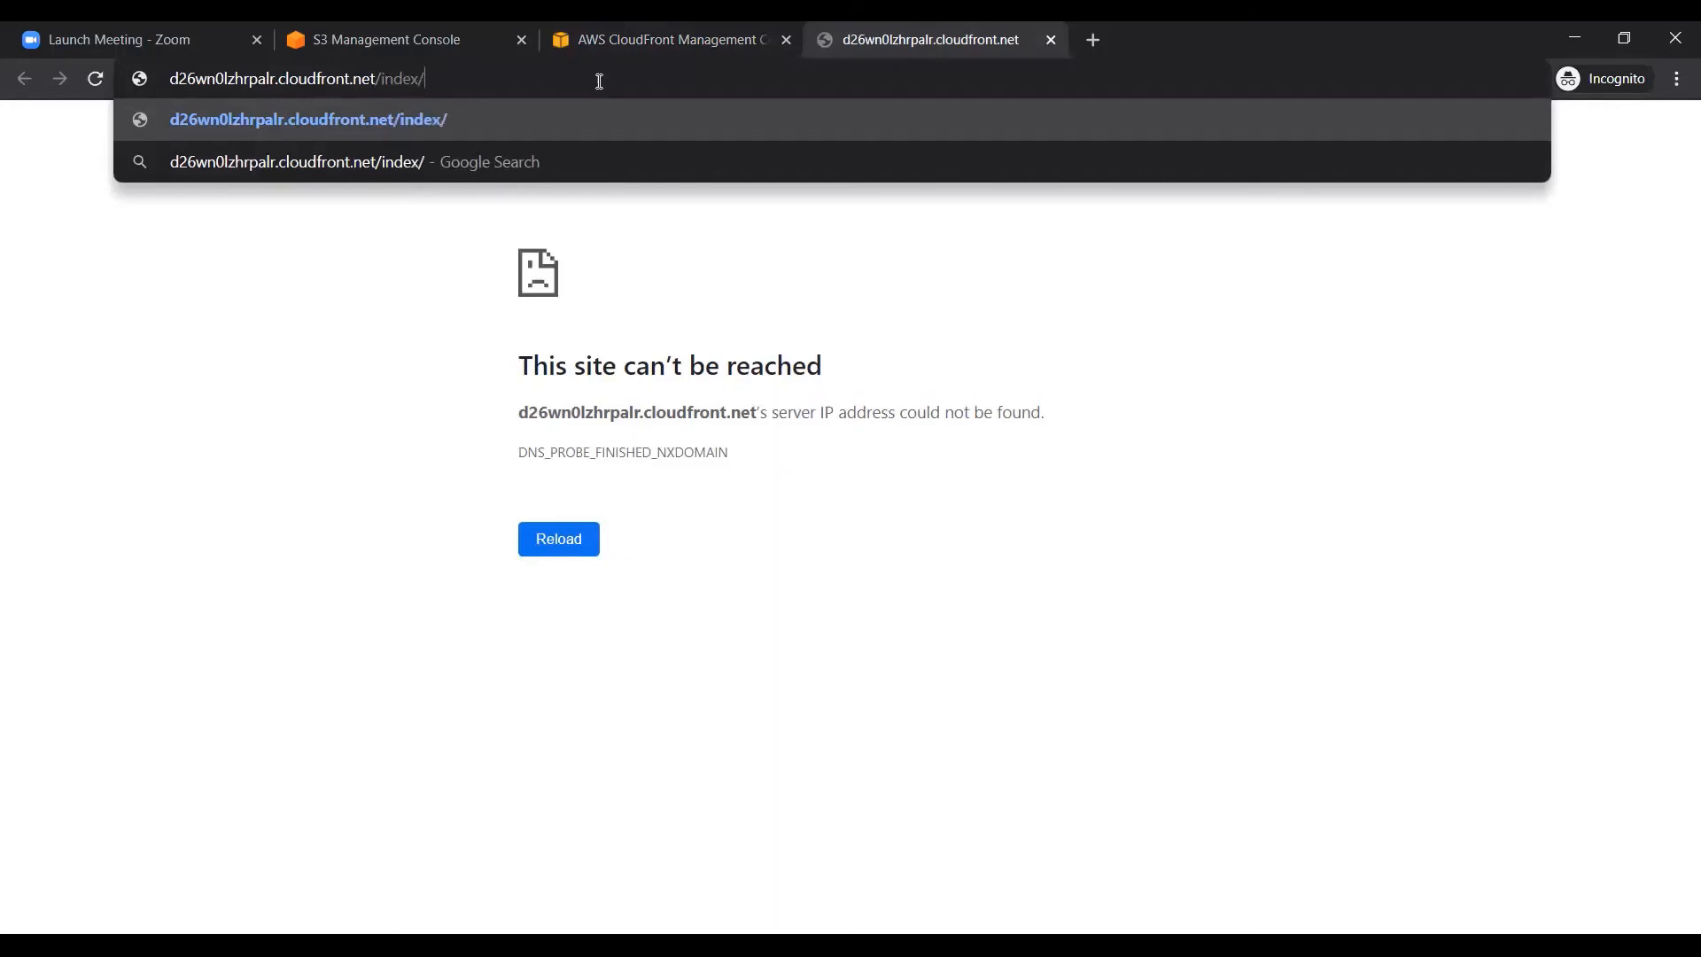
{"action": "key", "text": "BackSpace"}
{"action": "type", "text": ".html"}
{"action": "key", "text": "Return"}
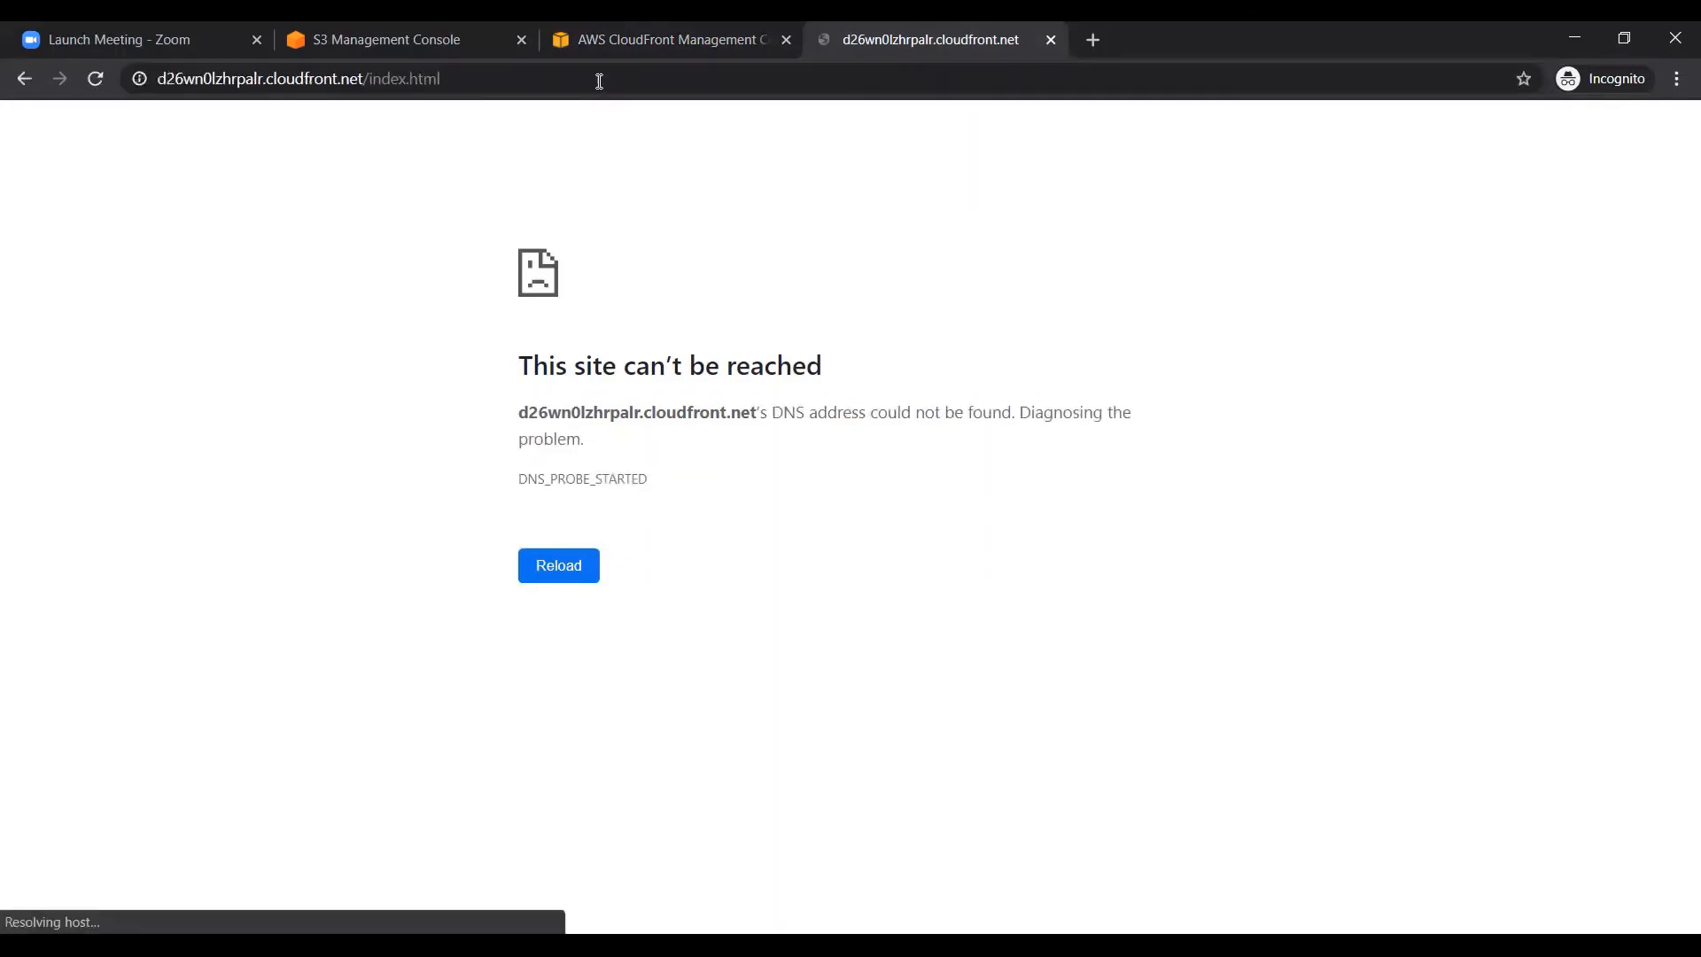
Check the distribution's deployment status in the CloudFront distributions list.
{"action": "left_click", "coordinate": [496, 39]}
{"action": "left_click", "coordinate": [640, 35]}
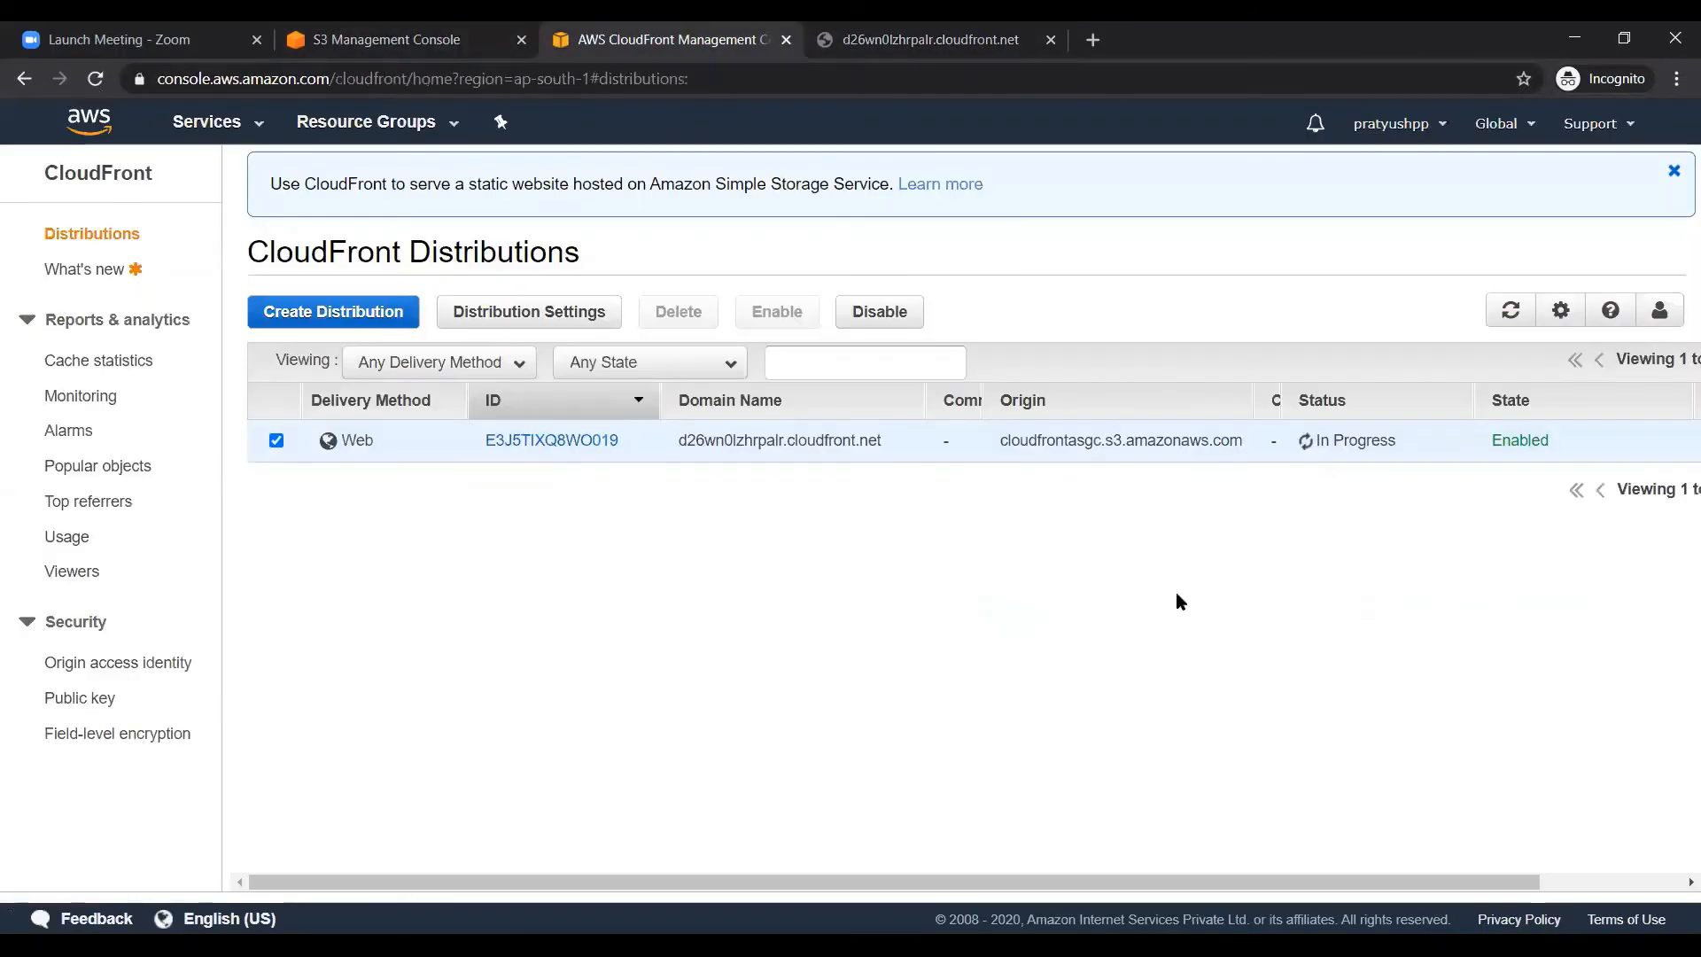
{"action": "double_click", "coordinate": [1346, 442]}
{"action": "triple_click", "coordinate": [1346, 442]}
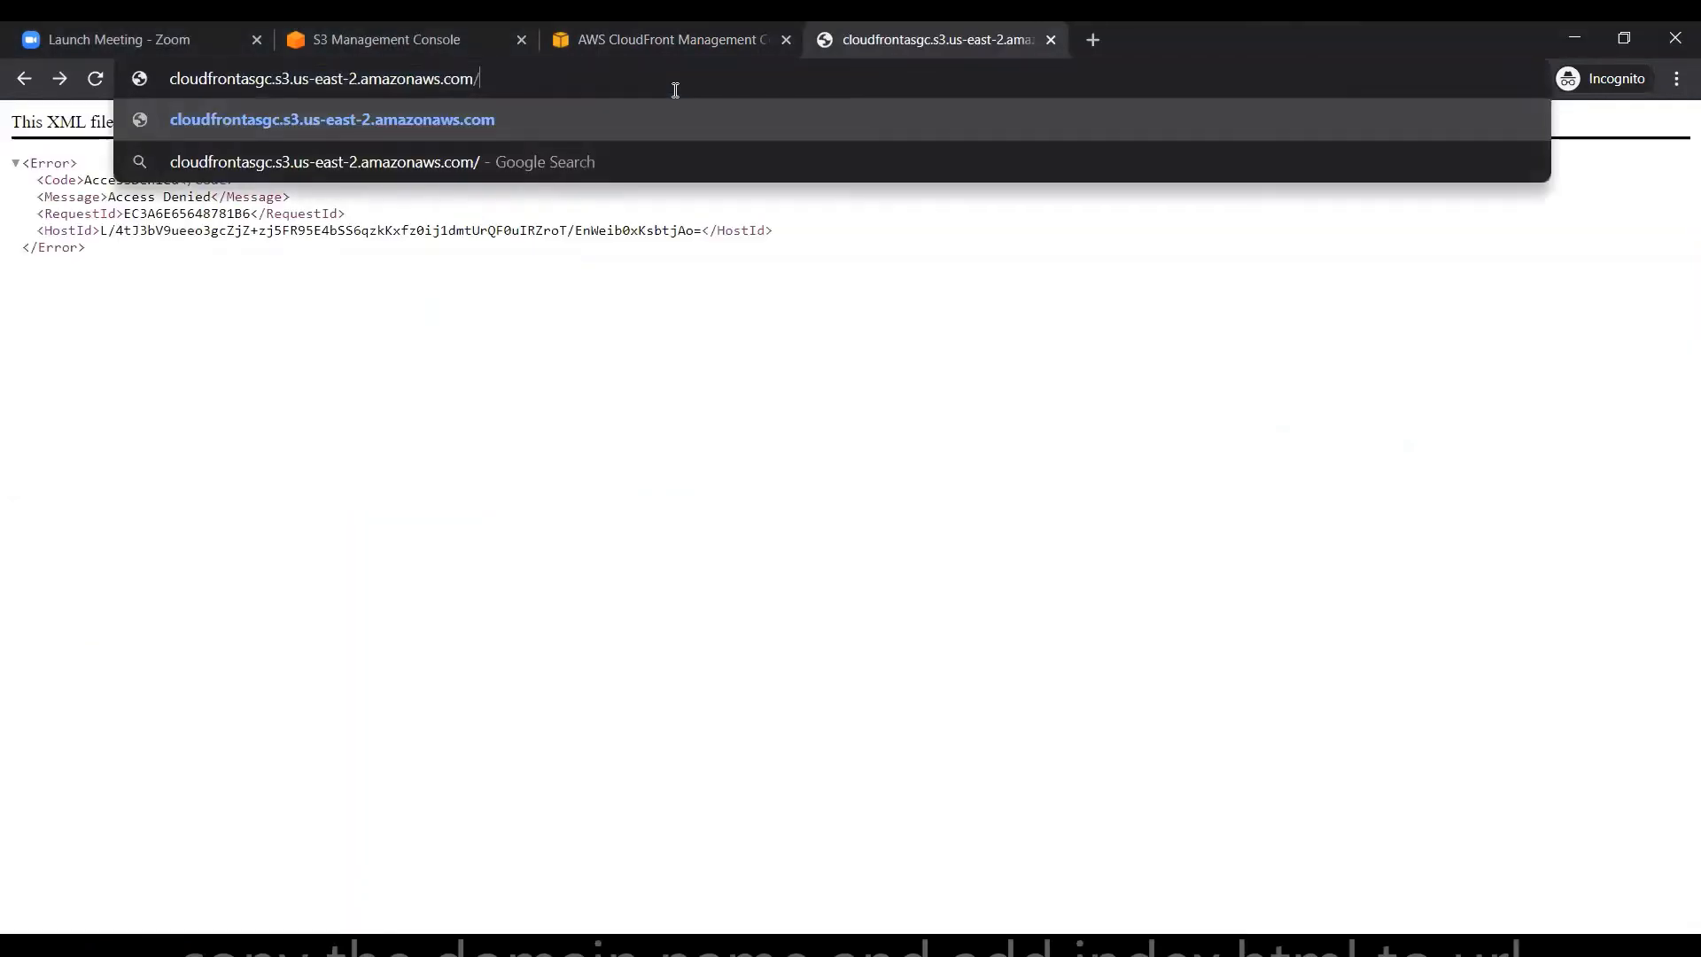
Append index.html to the bucket address and load cloudfrontasgc.s3.us-east-2.amazonaws.com/index.html.
{"action": "type", "text": "in"}
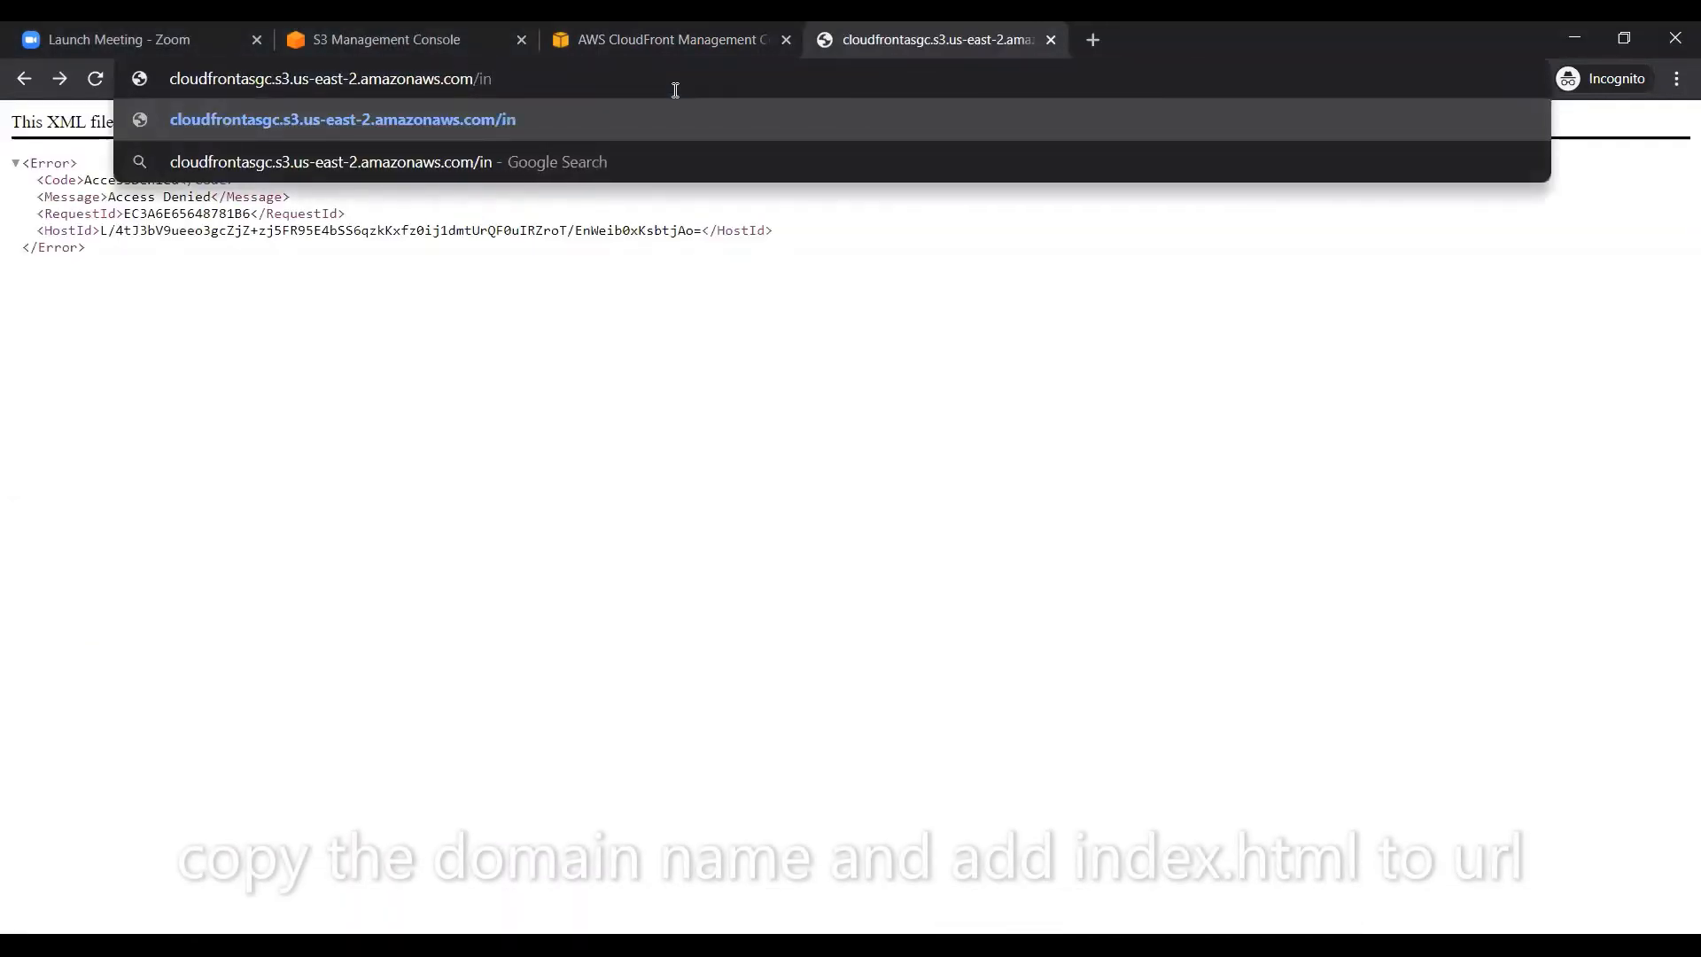
{"action": "type", "text": "dex."}
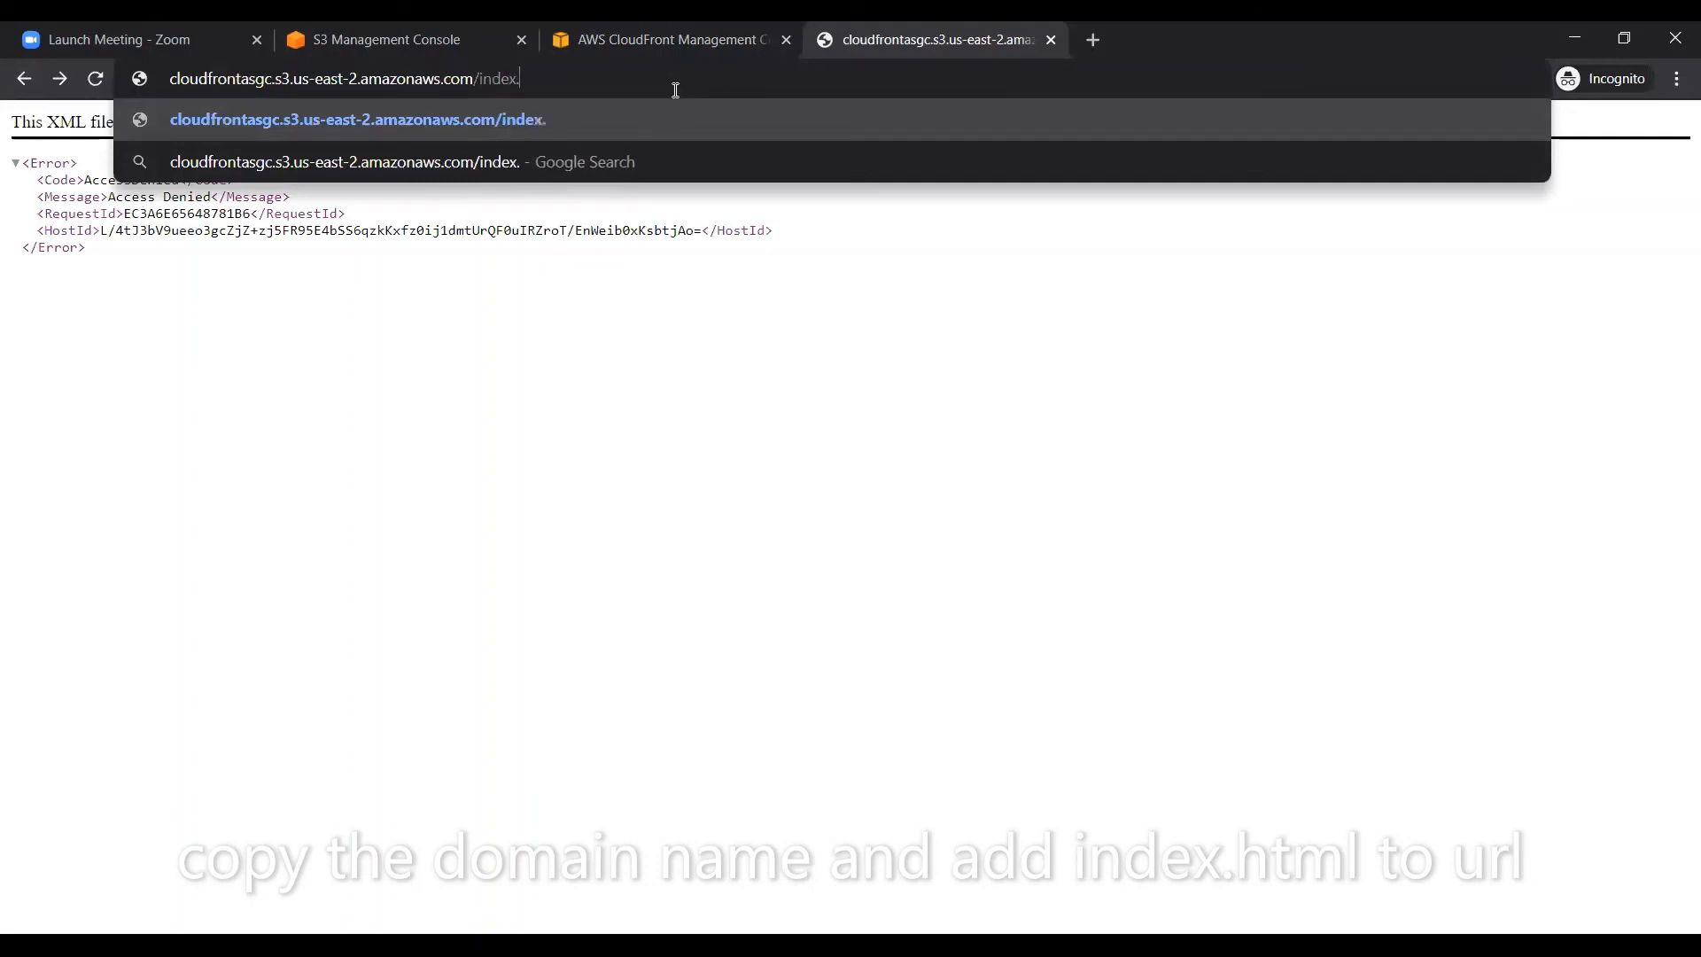
{"action": "type", "text": "html"}
{"action": "key", "text": "Return"}
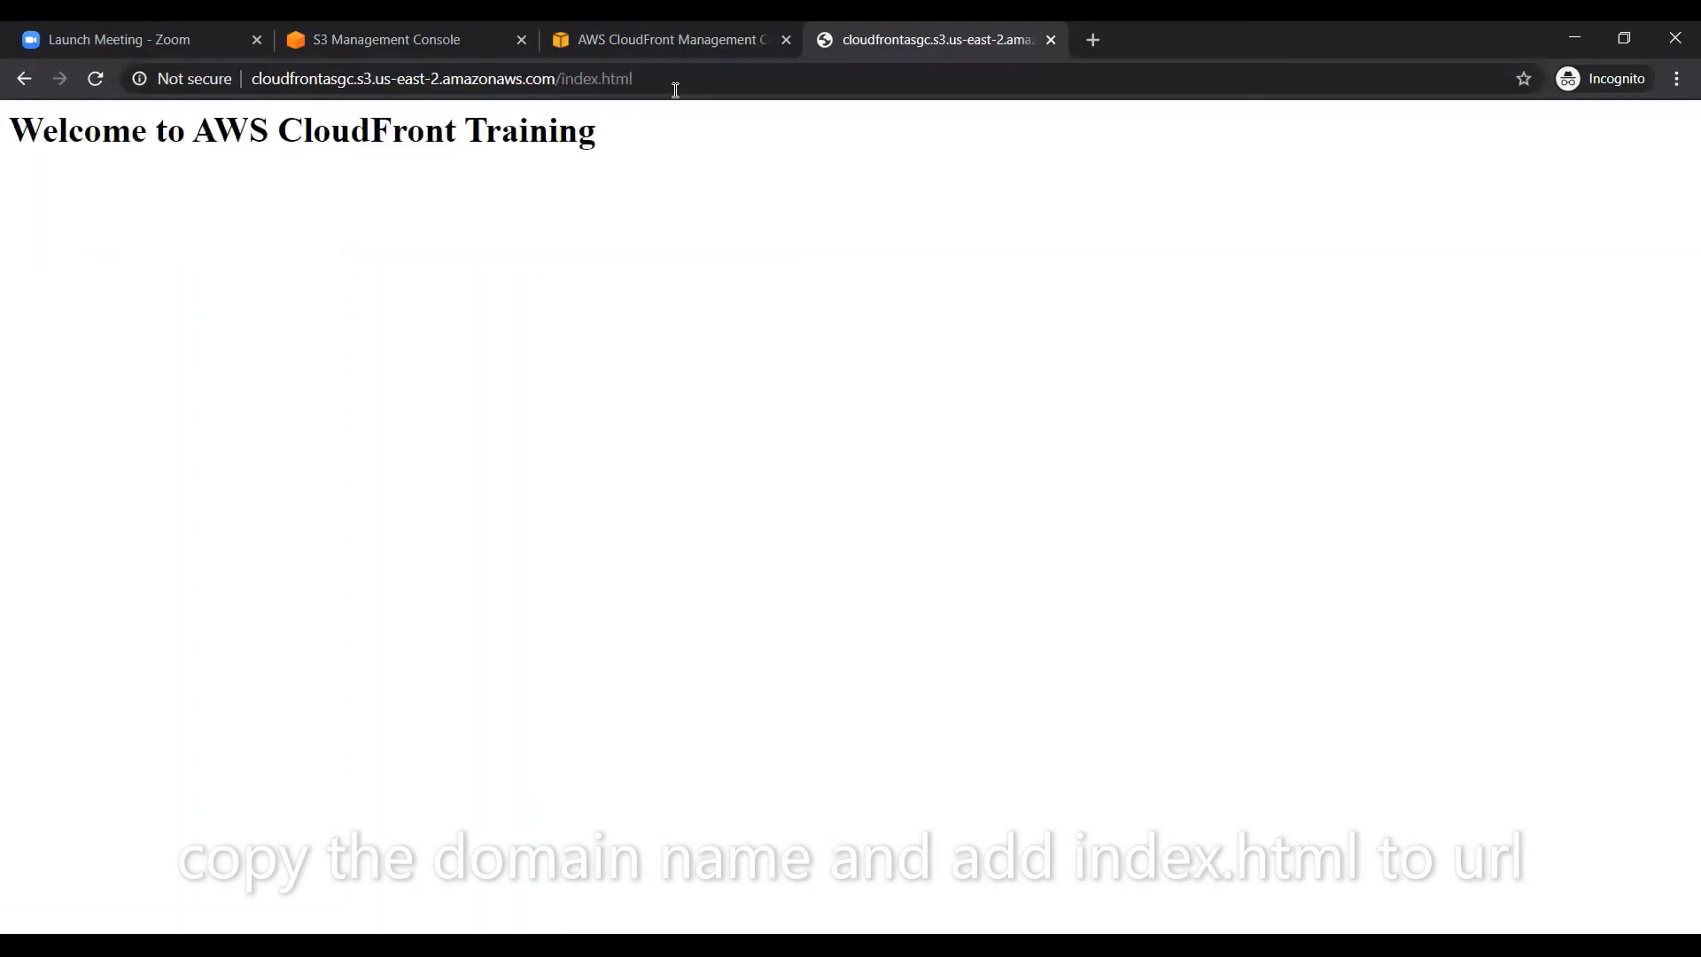
Open the index.html object's URL from its S3 overview, and reload the page already open in the other tab to compare them.
{"action": "left_click", "coordinate": [469, 36]}
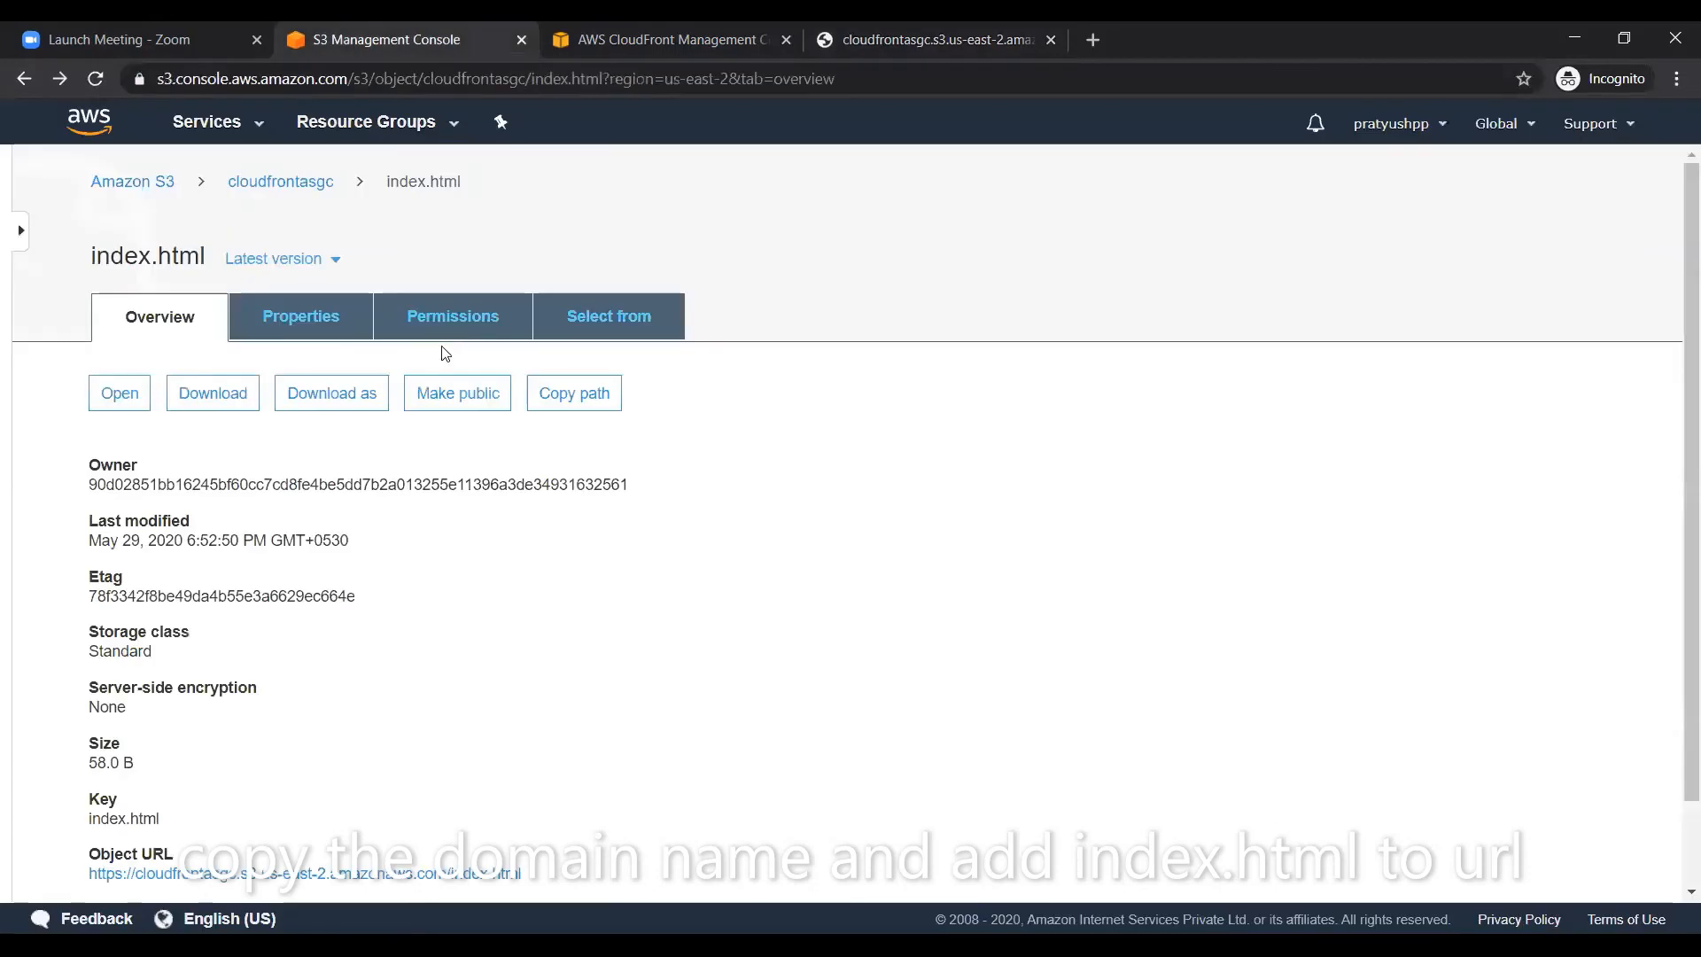
{"action": "left_click", "coordinate": [289, 891]}
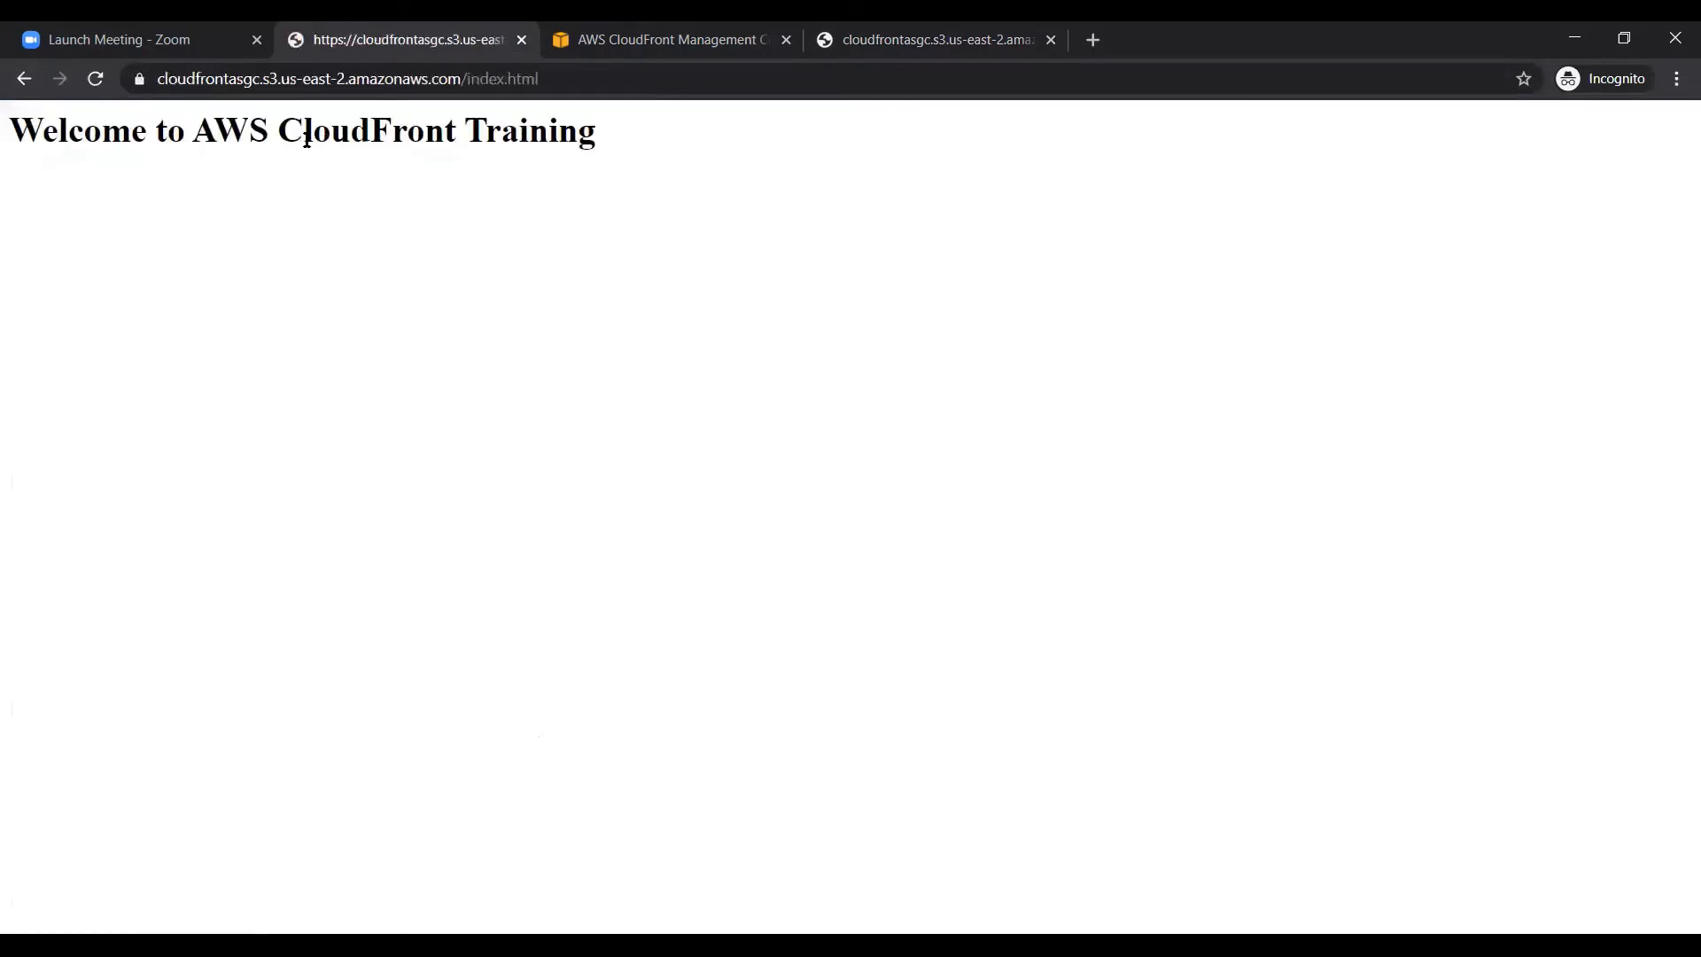
{"action": "triple_click", "coordinate": [307, 139]}
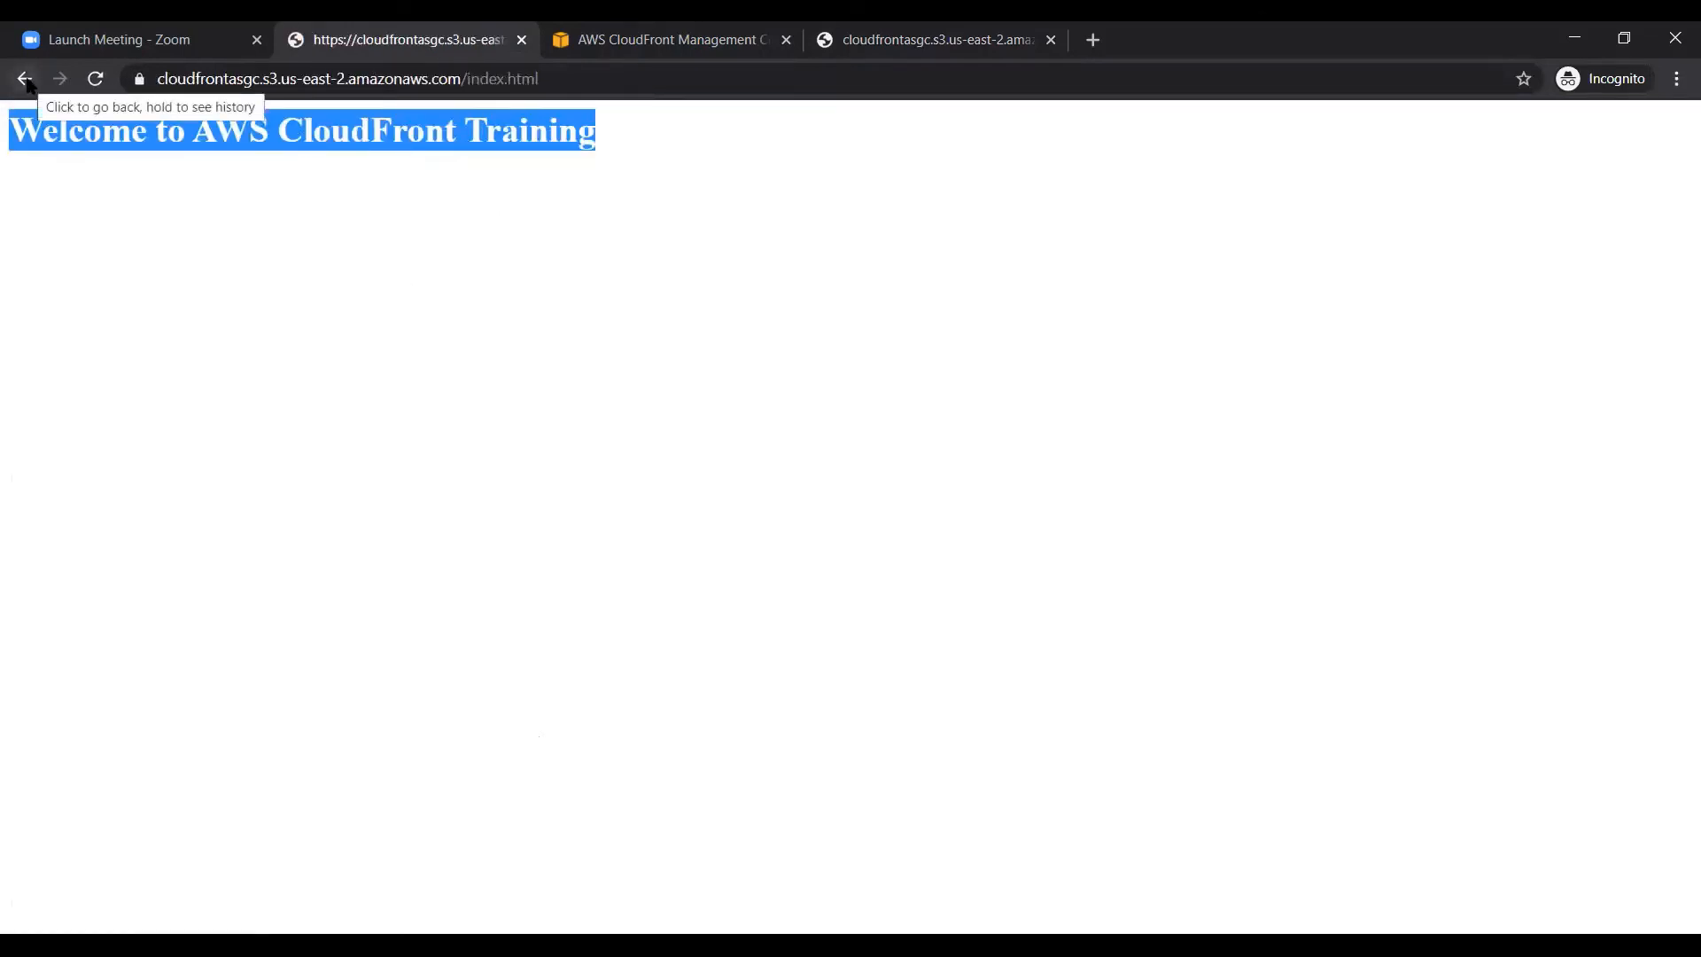
{"action": "left_click", "coordinate": [856, 41]}
{"action": "left_click", "coordinate": [96, 76]}
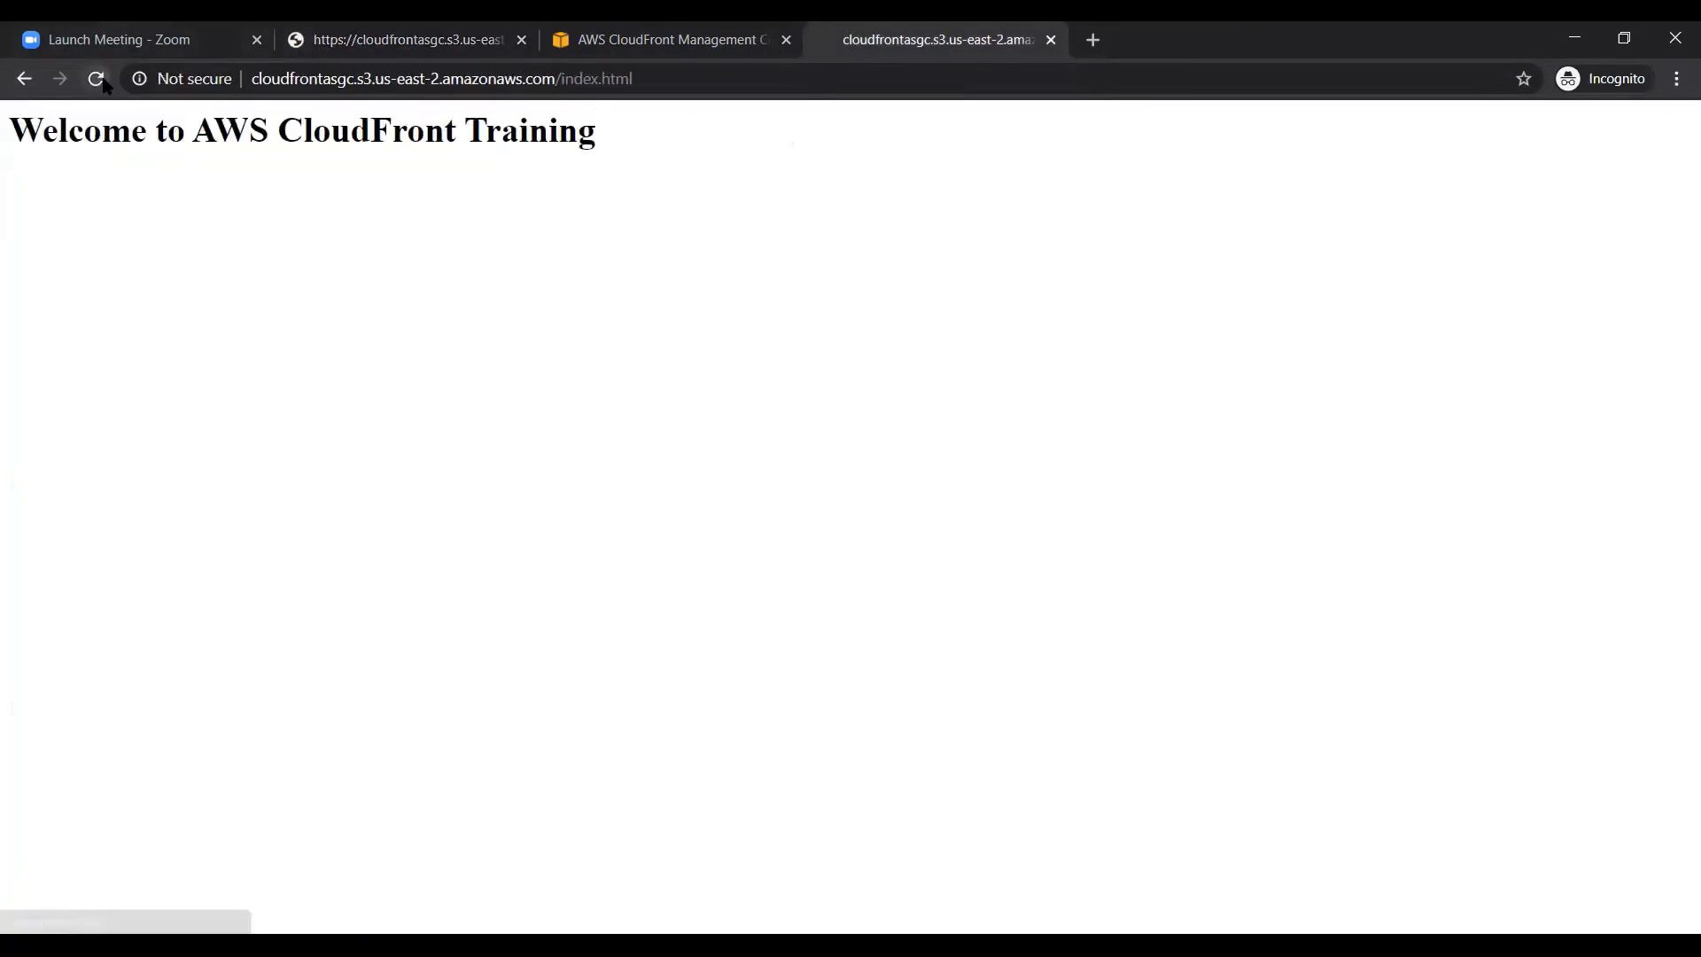
Check the distribution's status in CloudFront again and return to the loaded index.html page.
{"action": "left_click", "coordinate": [406, 26]}
{"action": "left_click", "coordinate": [739, 29]}
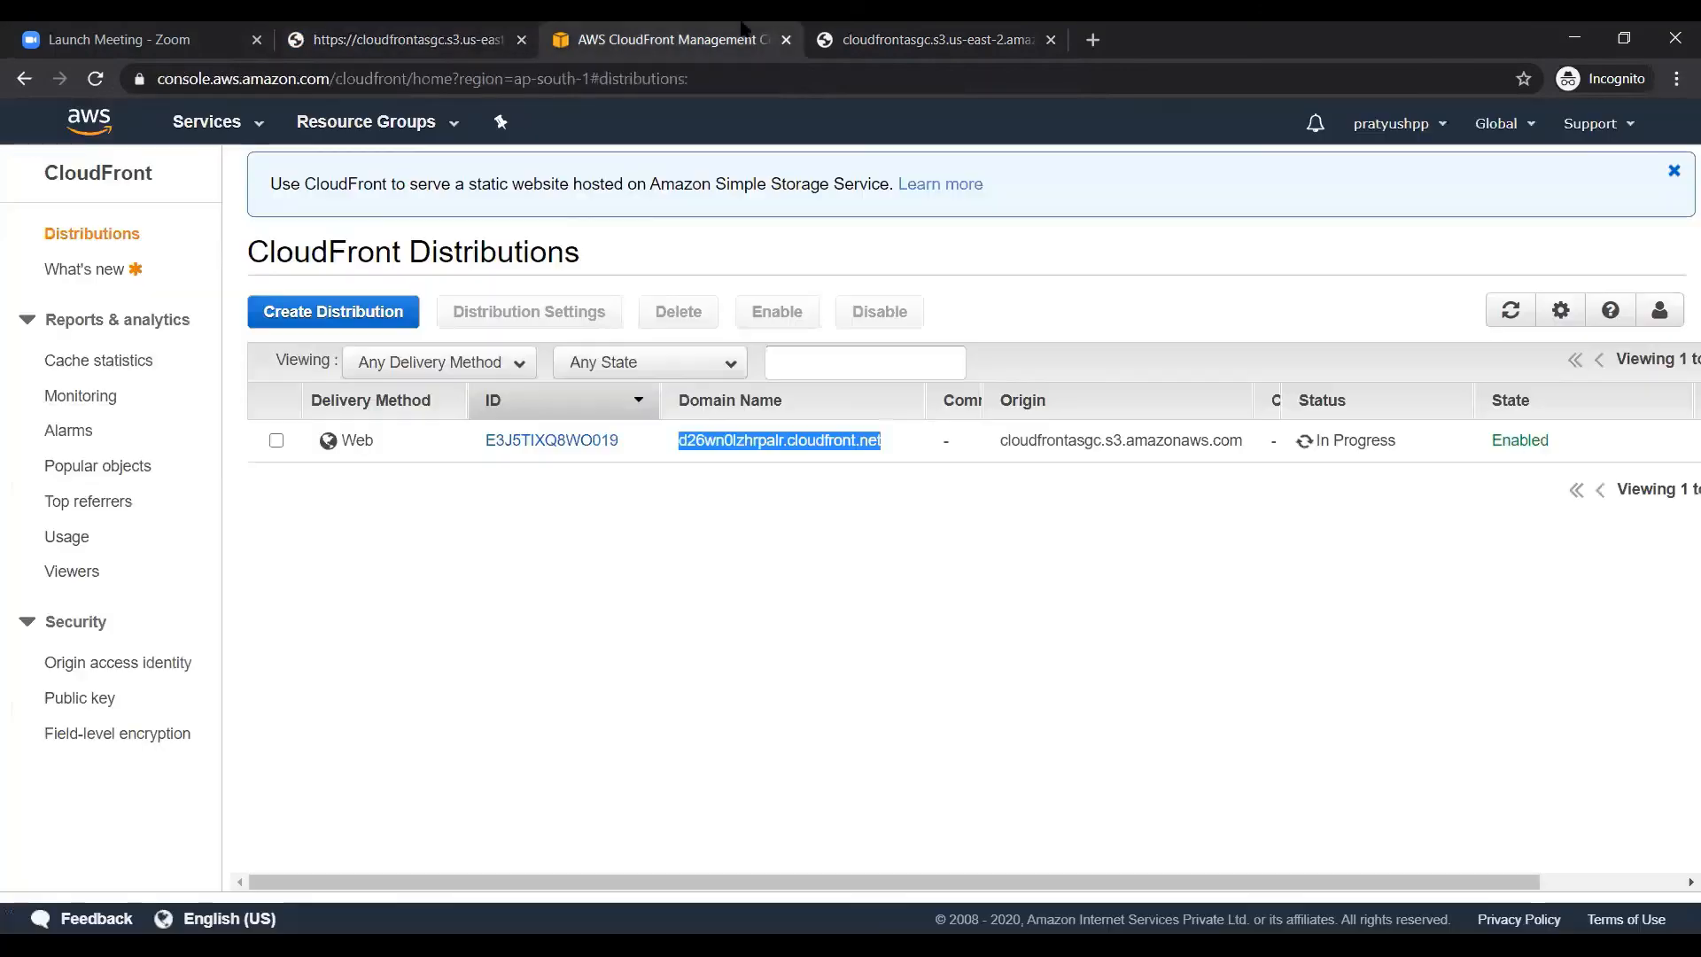
{"action": "left_click", "coordinate": [1361, 497]}
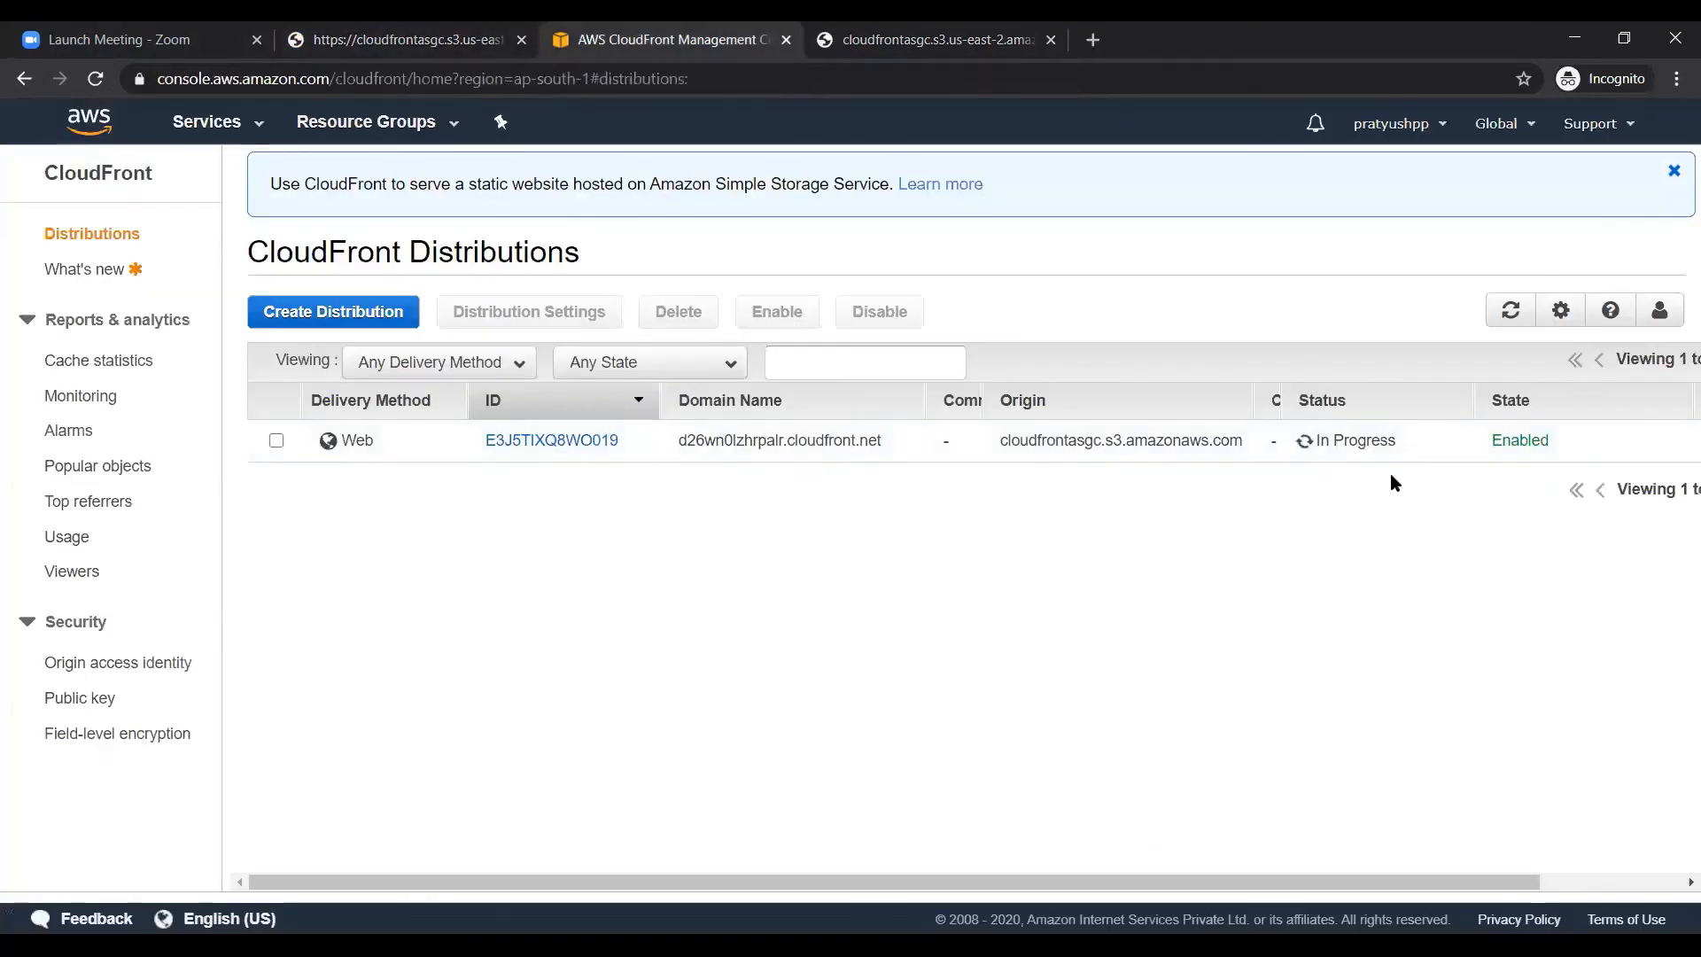
{"action": "left_click", "coordinate": [880, 34]}
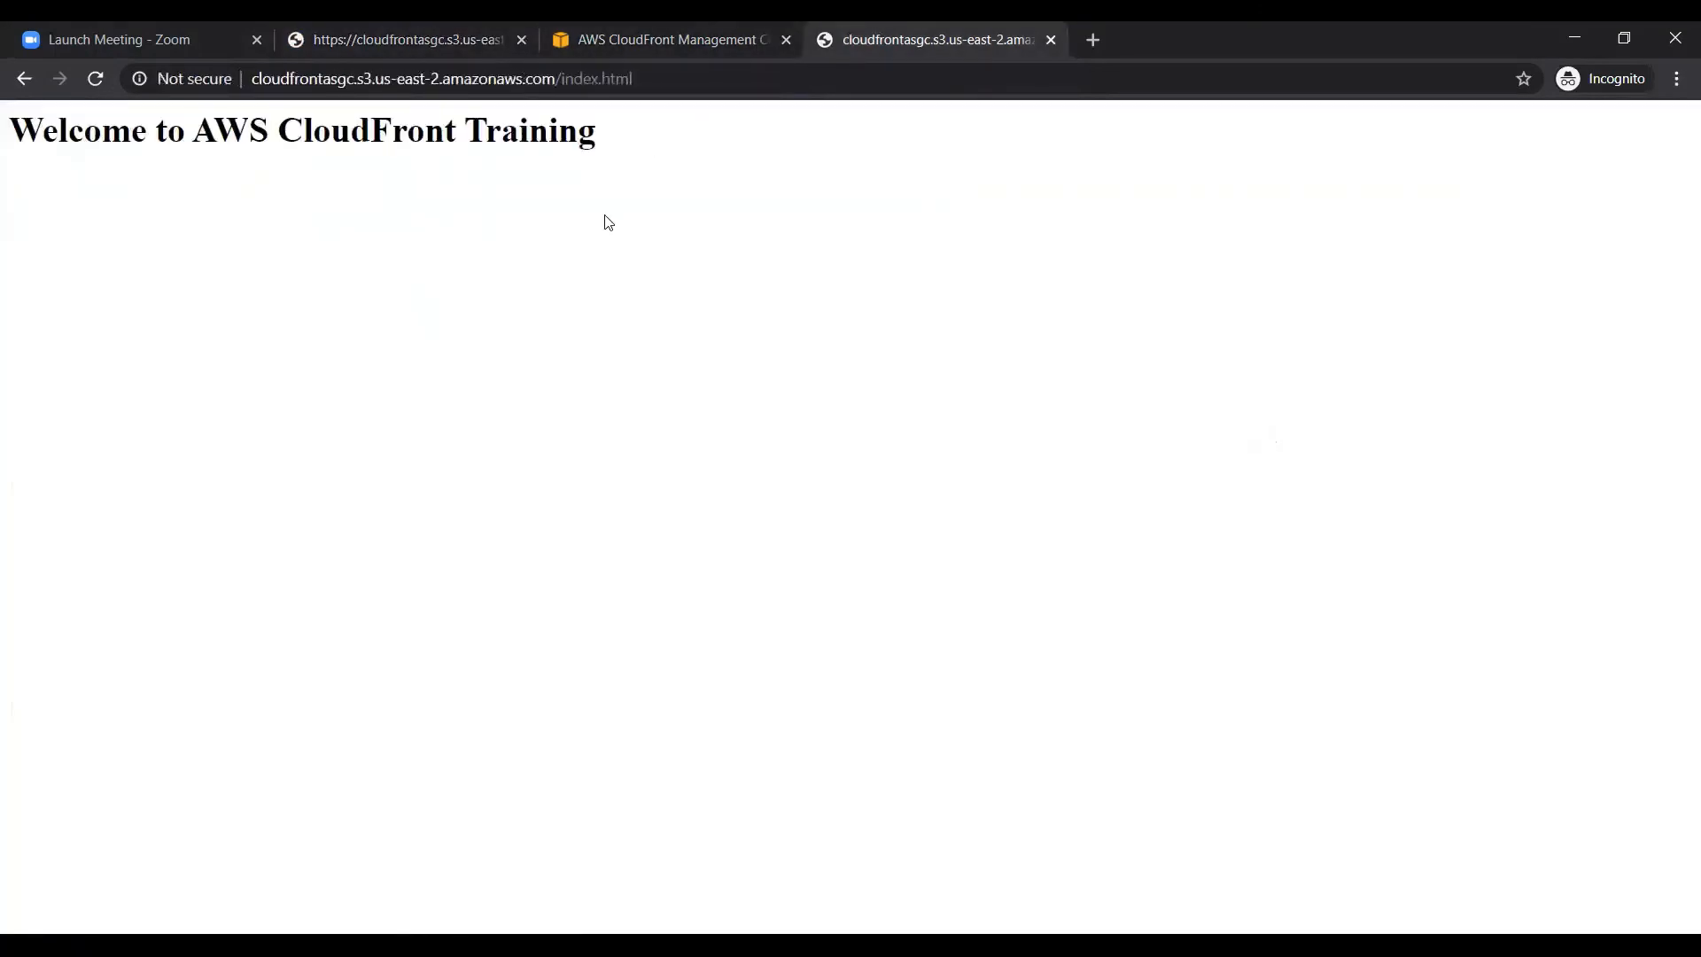